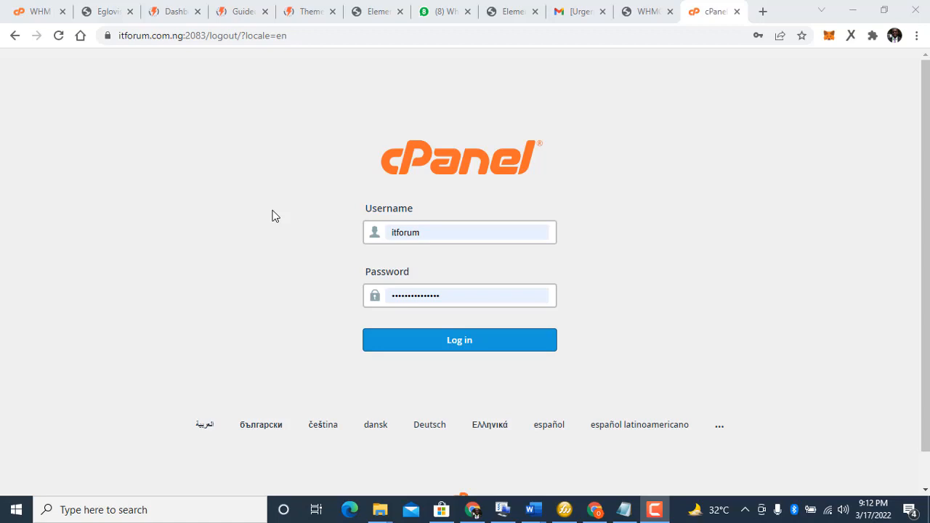
Step: Log in to cPanel for the hosting account using the saved credentials
{"action": "left_click", "coordinate": [444, 349]}
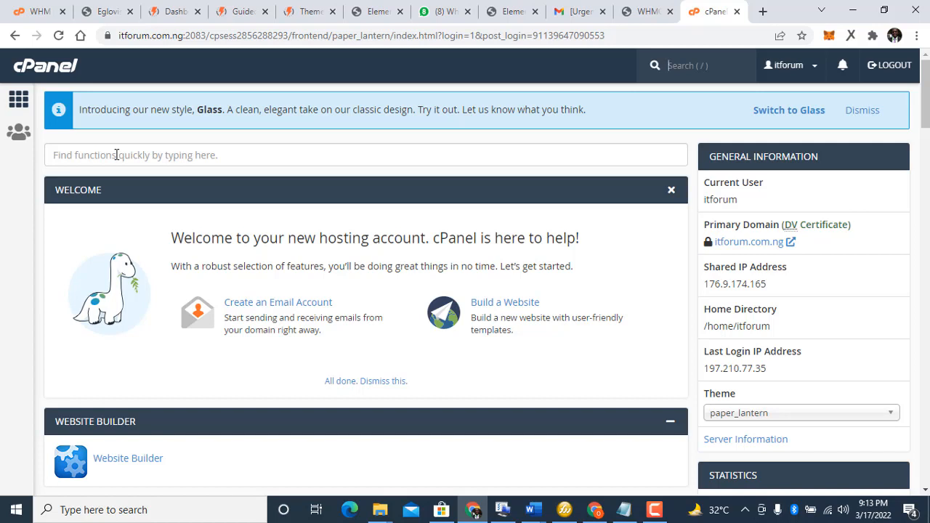
Step: Search cPanel functions for 'sub' and open the Subdomains page
{"action": "type", "text": "su"}
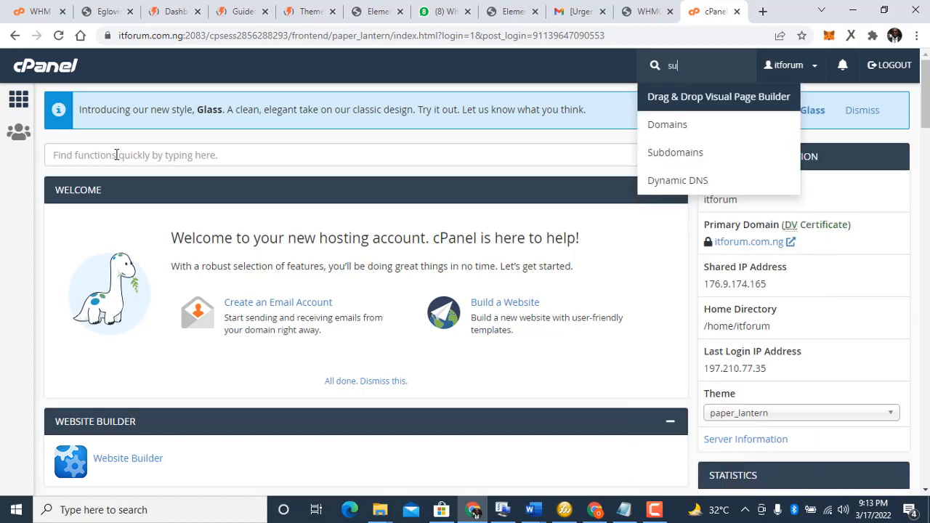
{"action": "type", "text": "b"}
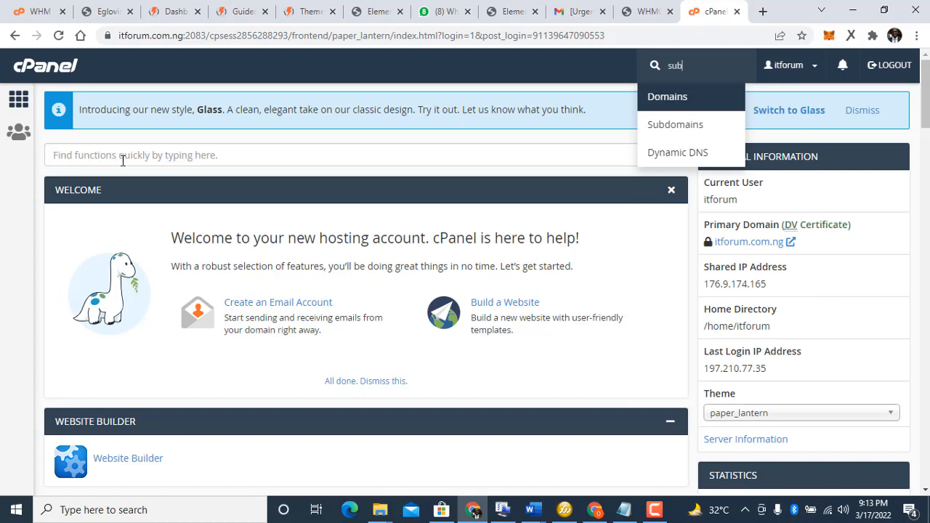
{"action": "left_click", "coordinate": [117, 156]}
{"action": "type", "text": "sub"}
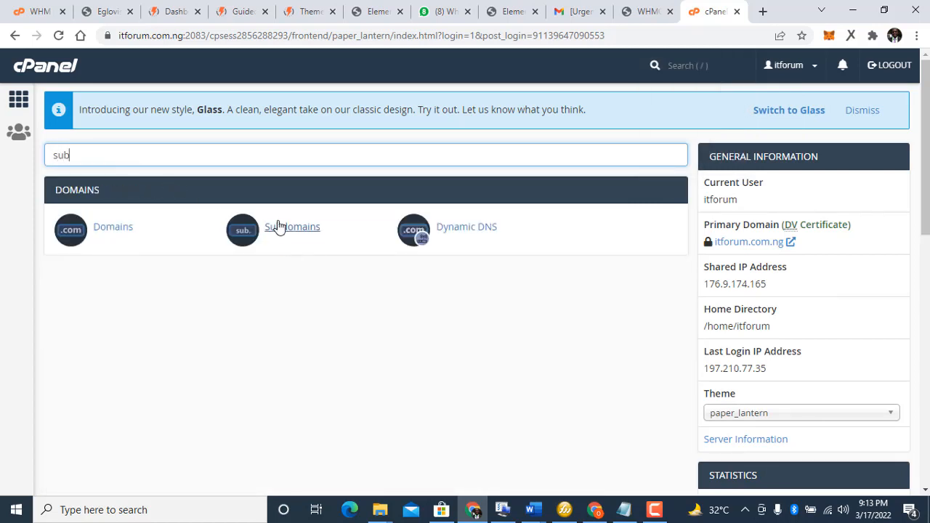
{"action": "left_click", "coordinate": [279, 227]}
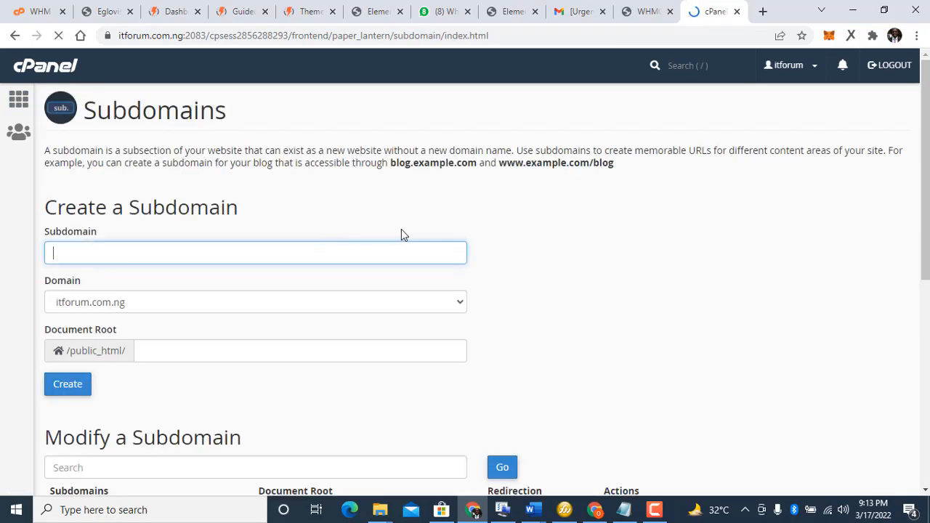
{"action": "left_click_drag", "start_coordinate": [926, 175], "coordinate": [926, 379]}
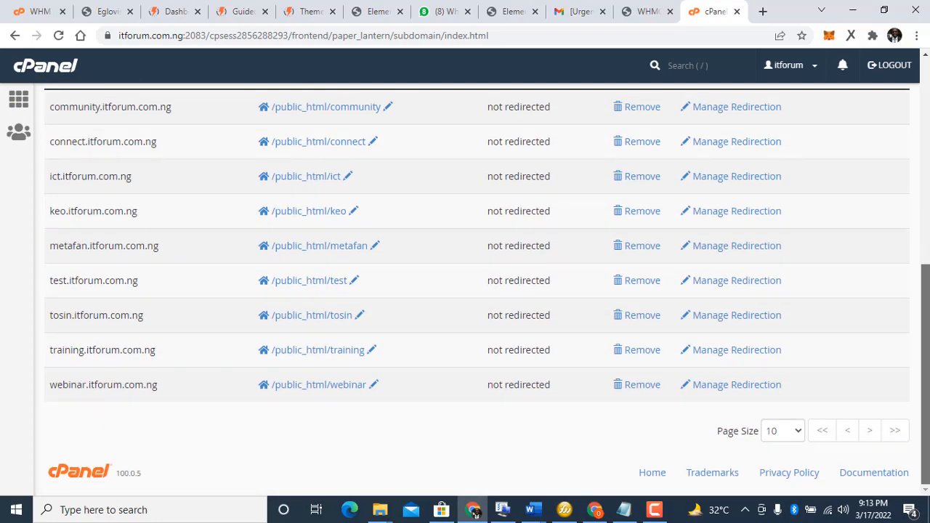
{"action": "left_click_drag", "start_coordinate": [928, 433], "coordinate": [880, 274]}
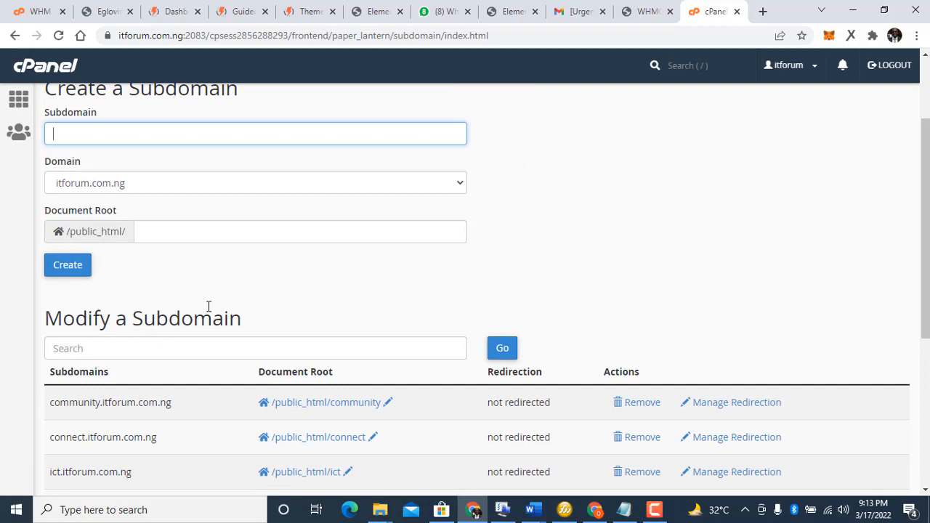
Step: Create subdomain 'lagos' with document root /public_html/lagos, then go back to Subdomains
{"action": "type", "text": "lsa"}
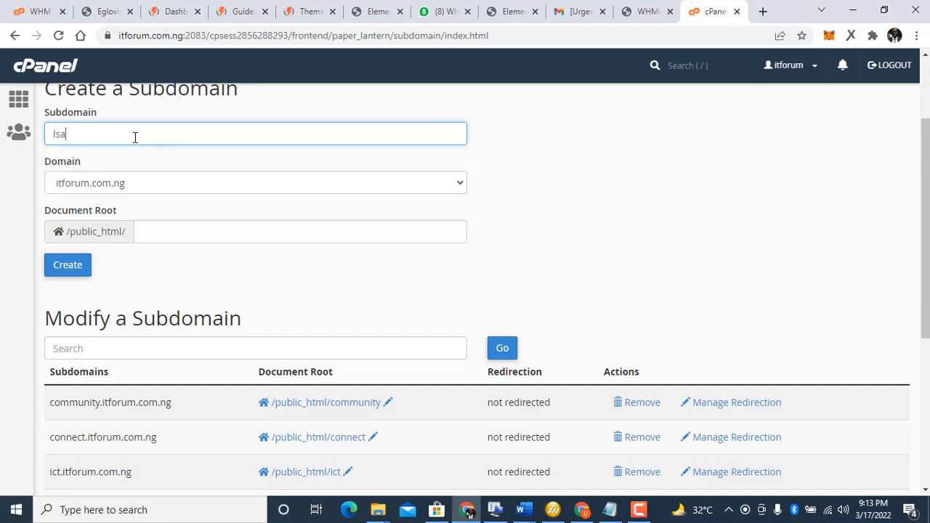
{"action": "key", "text": "ctrl+a"}
{"action": "type", "text": "l"}
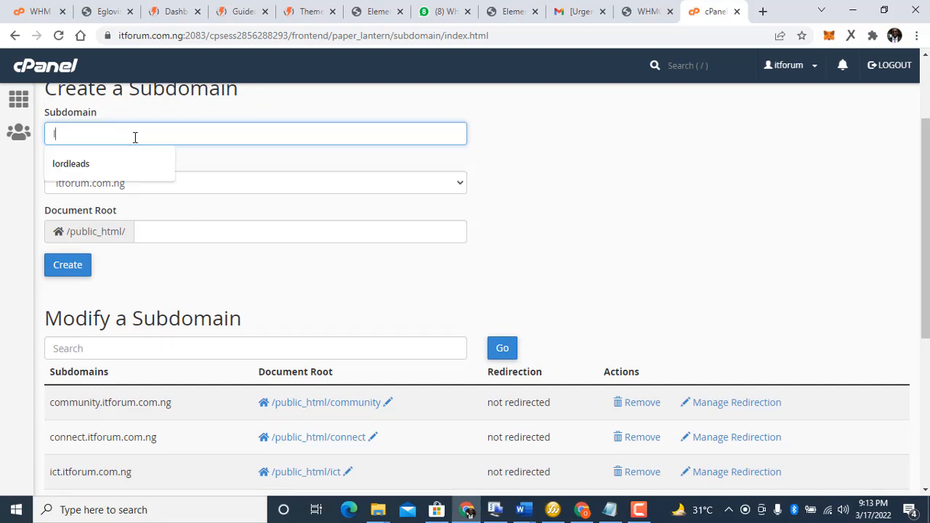
{"action": "type", "text": "ag"}
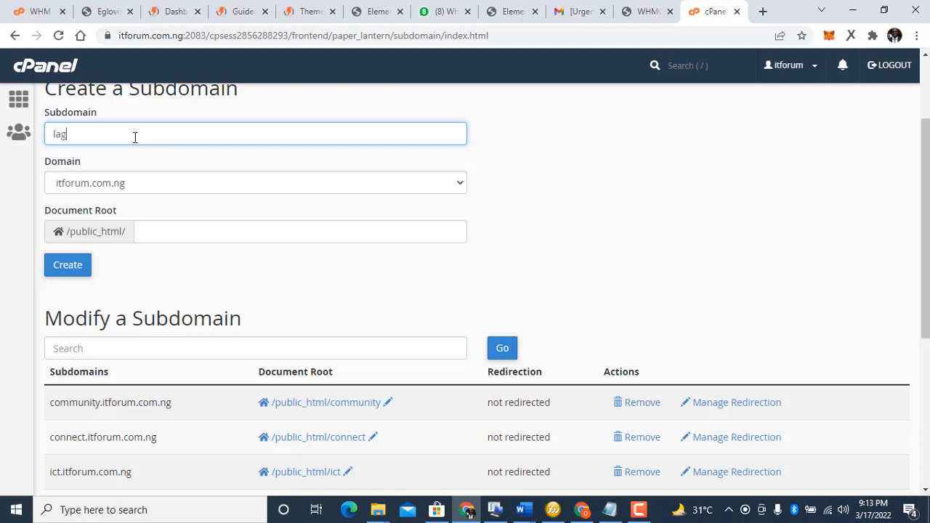
{"action": "type", "text": "os"}
{"action": "left_click", "coordinate": [589, 167]}
{"action": "left_click", "coordinate": [70, 273]}
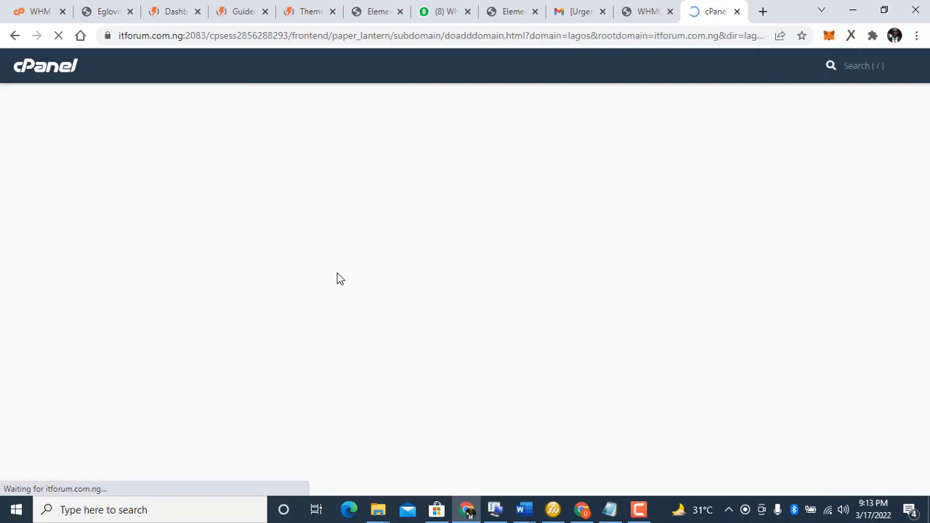
{"action": "left_click", "coordinate": [491, 207]}
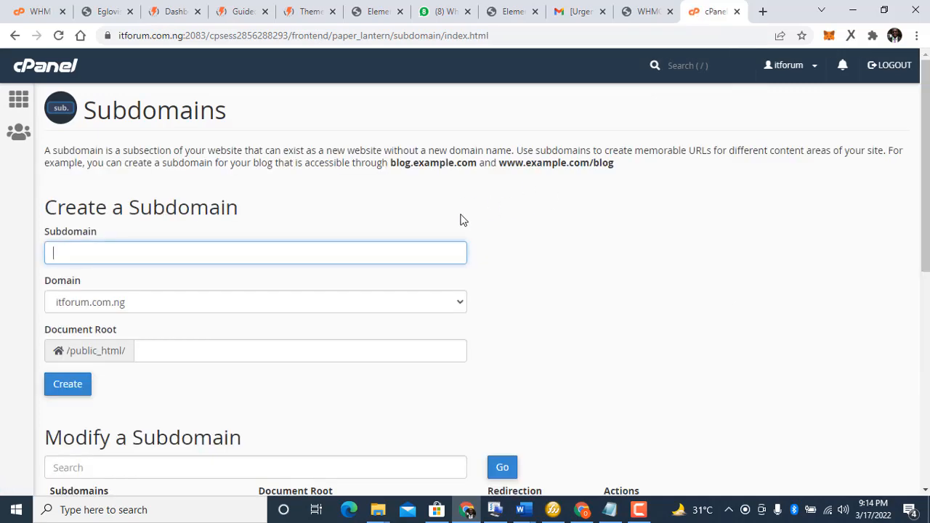
Step: Confirm lagos.itforum.com.ng is in the Modify a Subdomain table, then return to cPanel Home
{"action": "scroll", "coordinate": [899, 281], "scroll_direction": "down", "scroll_amount": 4}
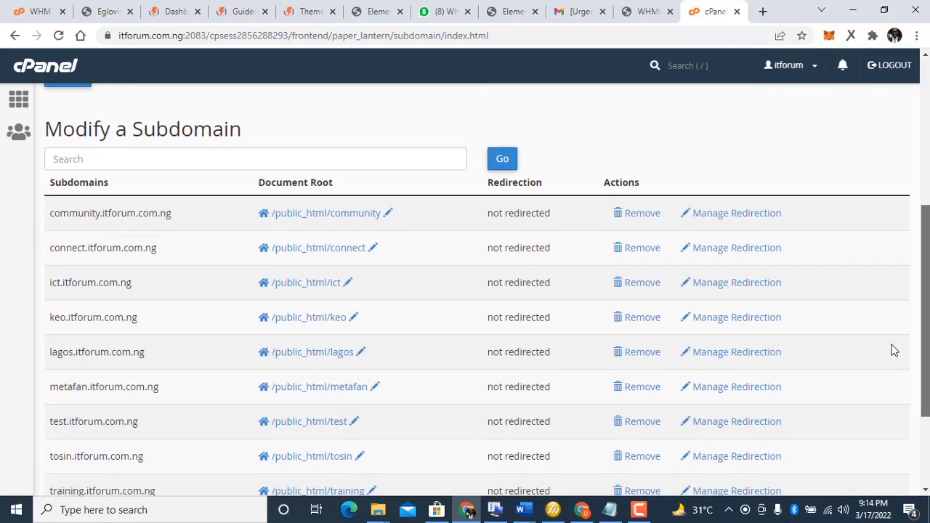
{"action": "scroll", "coordinate": [894, 380], "scroll_direction": "down", "scroll_amount": 2}
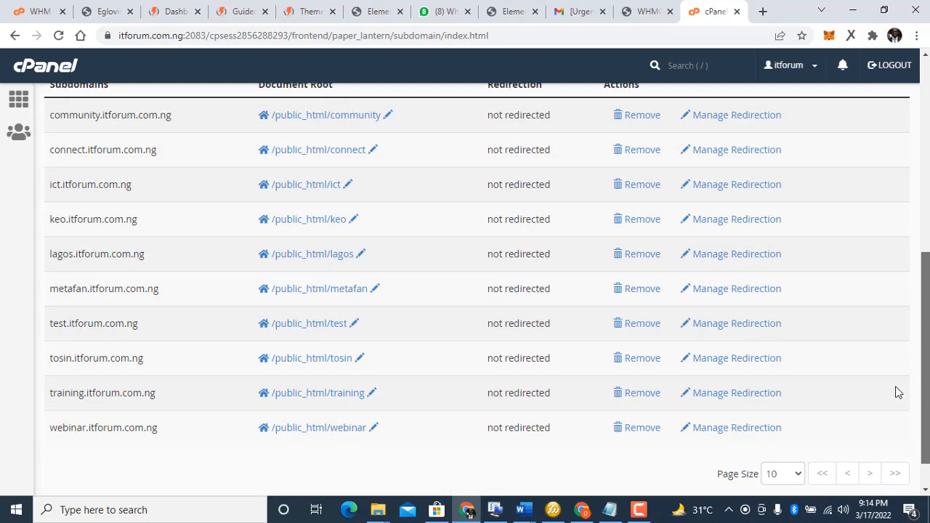
{"action": "scroll", "coordinate": [902, 403], "scroll_direction": "down", "scroll_amount": 1}
{"action": "scroll", "coordinate": [906, 385], "scroll_direction": "up", "scroll_amount": 2}
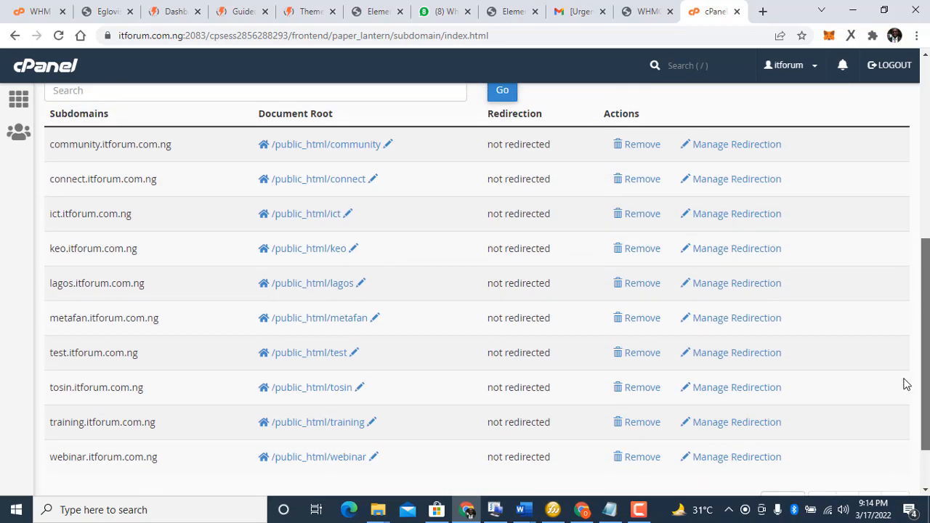
{"action": "scroll", "coordinate": [906, 384], "scroll_direction": "down", "scroll_amount": 1}
{"action": "scroll", "coordinate": [905, 393], "scroll_direction": "down", "scroll_amount": 2}
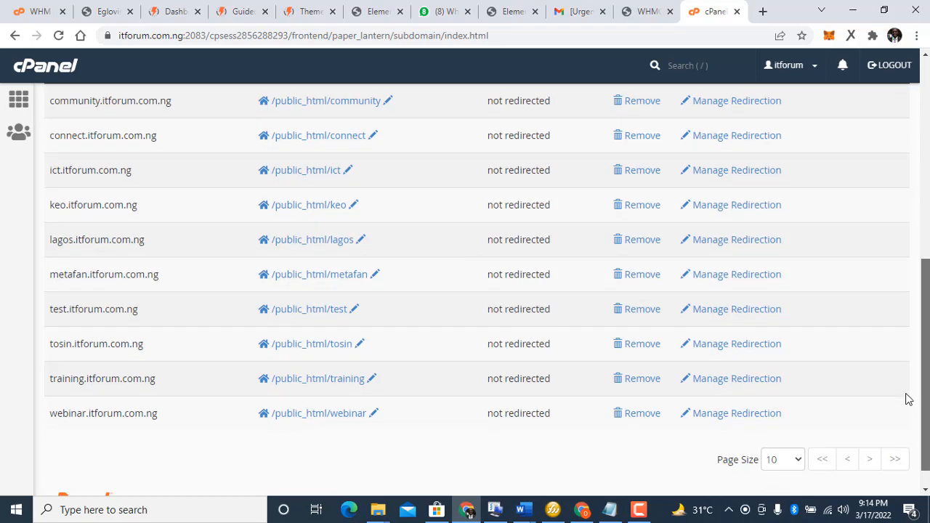
{"action": "scroll", "coordinate": [901, 370], "scroll_direction": "up", "scroll_amount": 2}
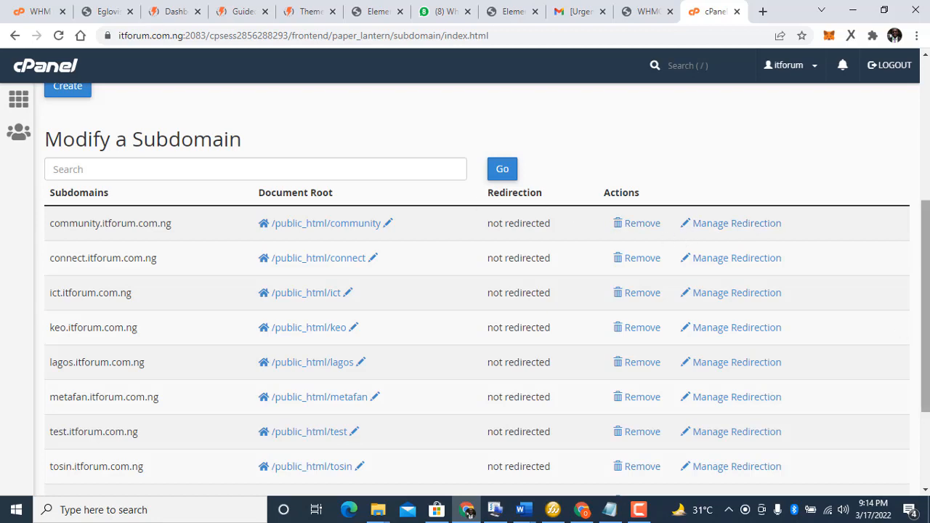
{"action": "left_click_drag", "start_coordinate": [926, 305], "coordinate": [926, 156]}
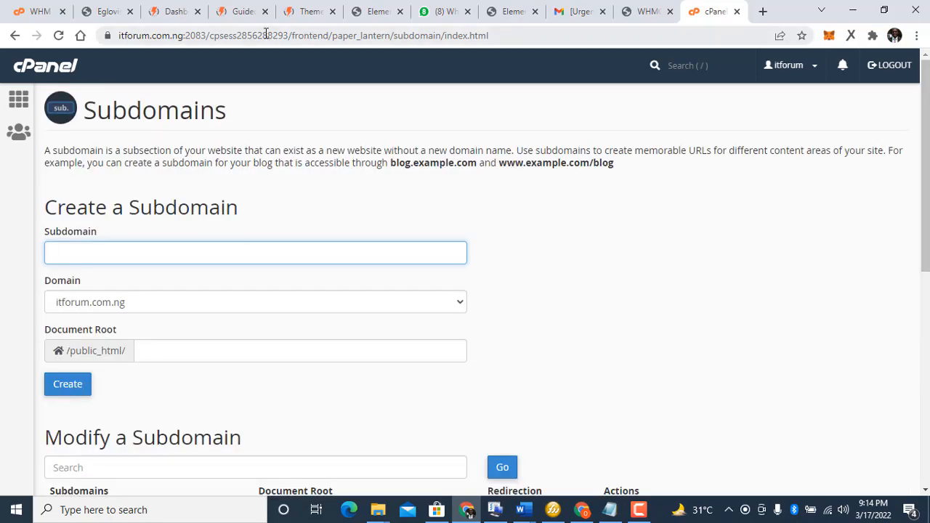
{"action": "left_click", "coordinate": [13, 98]}
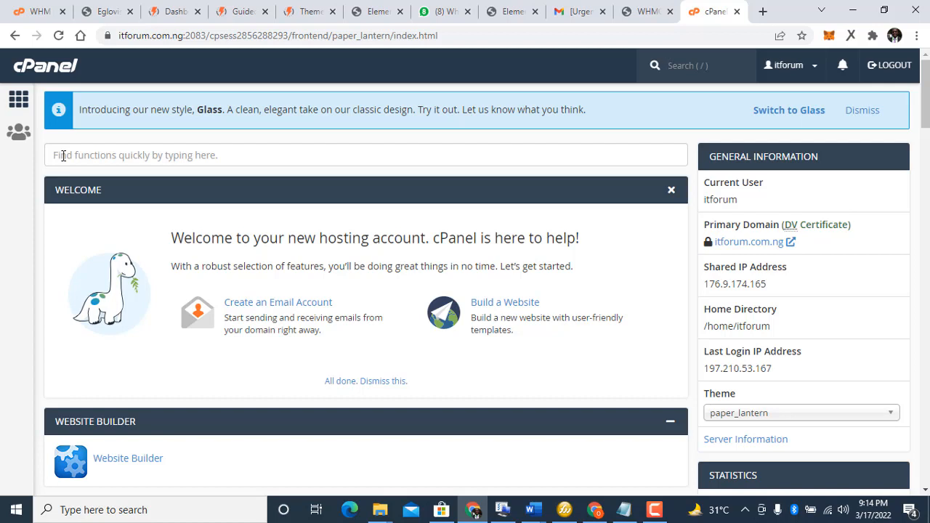
Step: Search functions for 'soft' and open WordPress Manager by Softaculous
{"action": "type", "text": "so"}
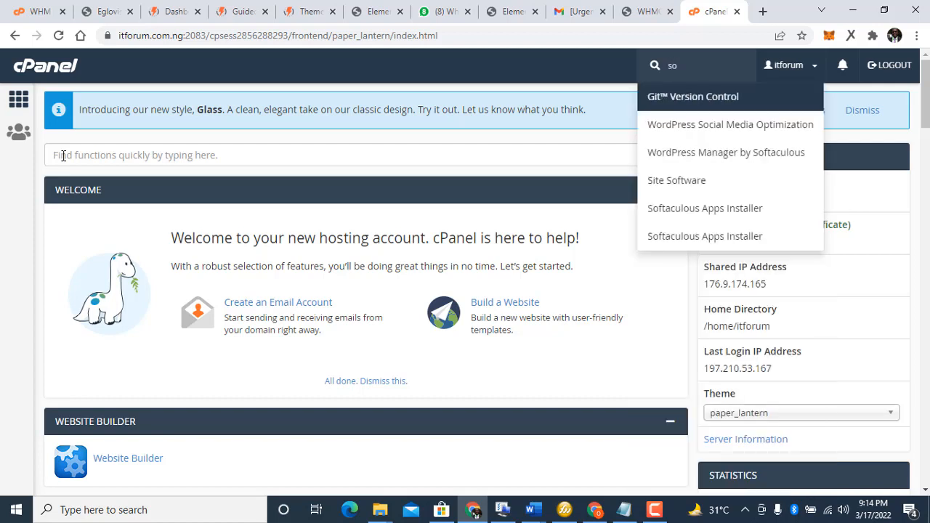
{"action": "type", "text": "f"}
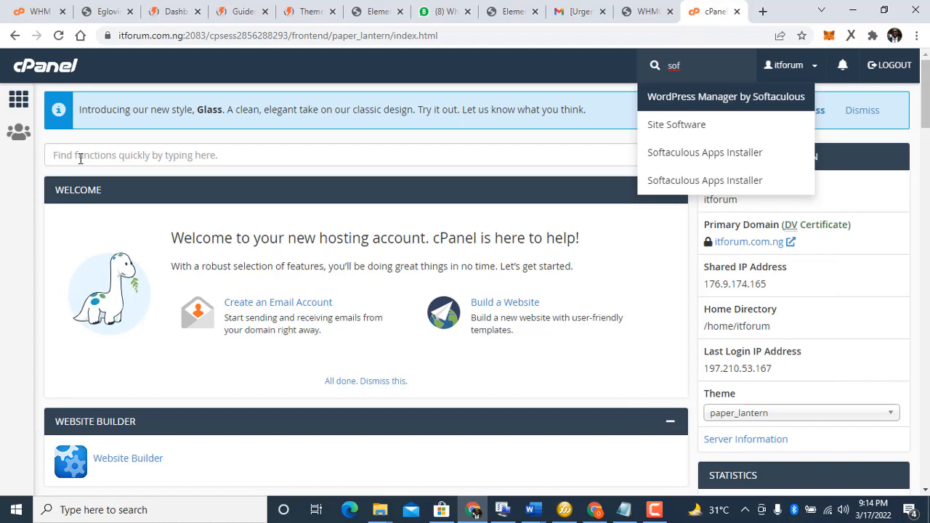
{"action": "left_click", "coordinate": [91, 152]}
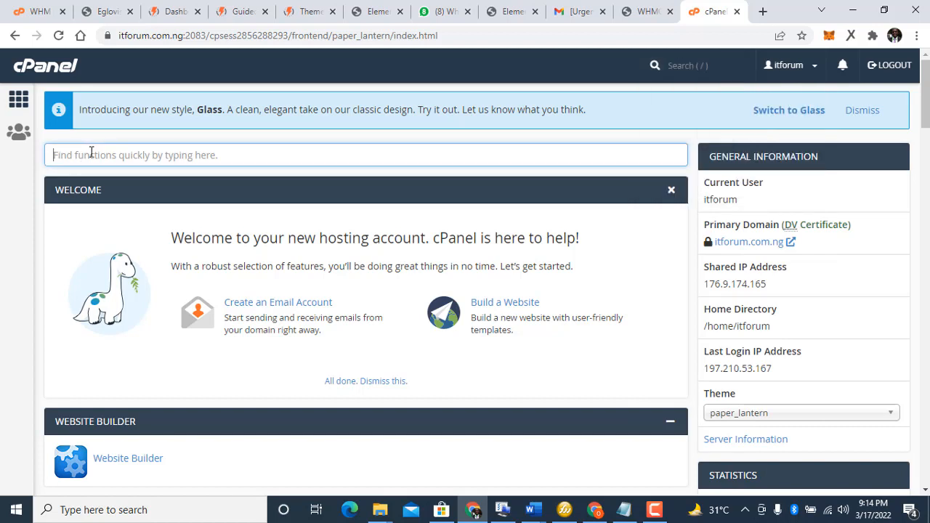
{"action": "type", "text": "so"}
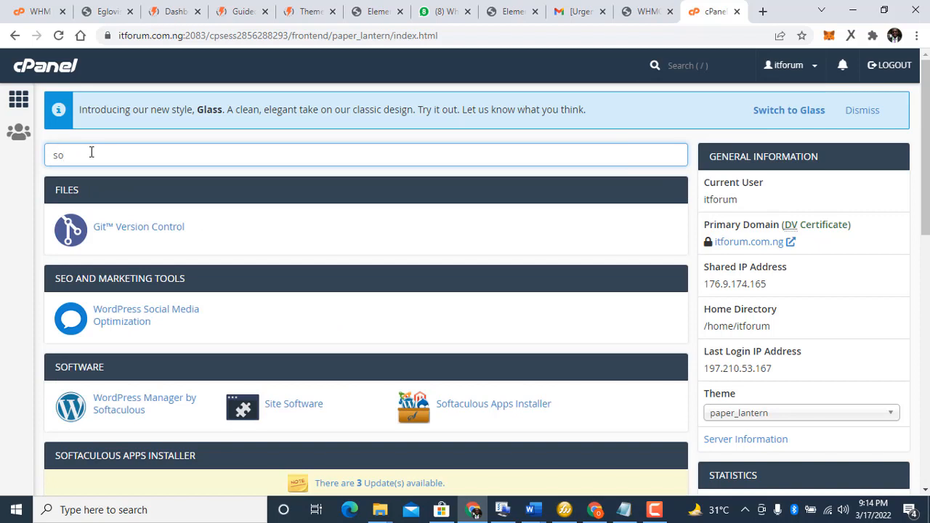
{"action": "type", "text": "ft"}
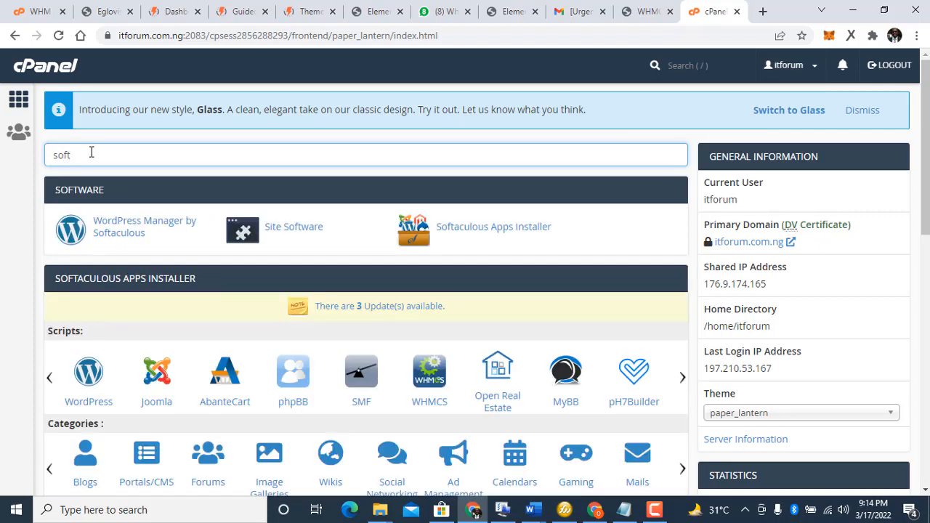
{"action": "left_click", "coordinate": [140, 228]}
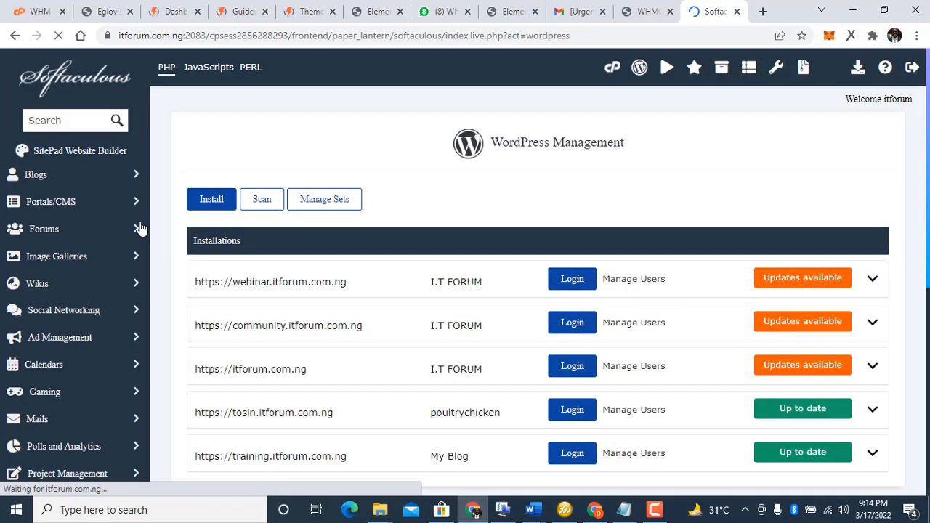
{"action": "left_click", "coordinate": [211, 200]}
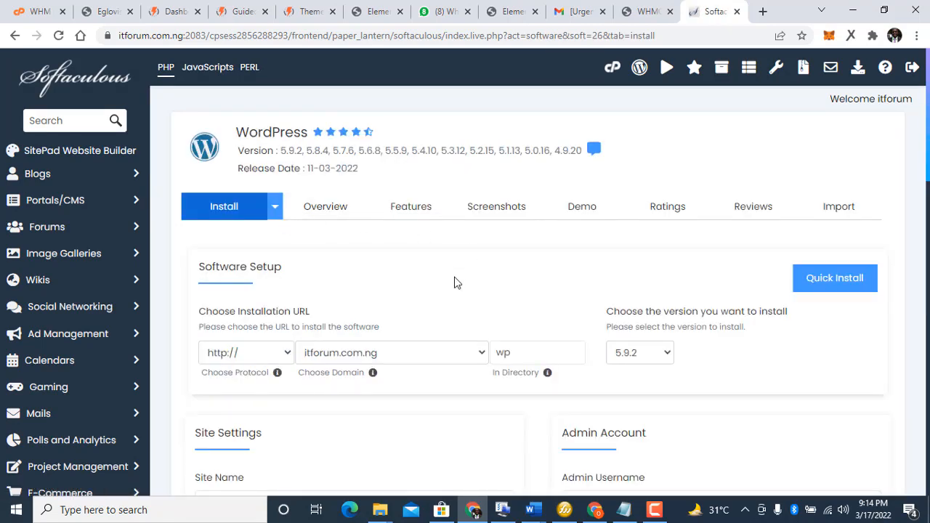
{"action": "left_click", "coordinate": [286, 353]}
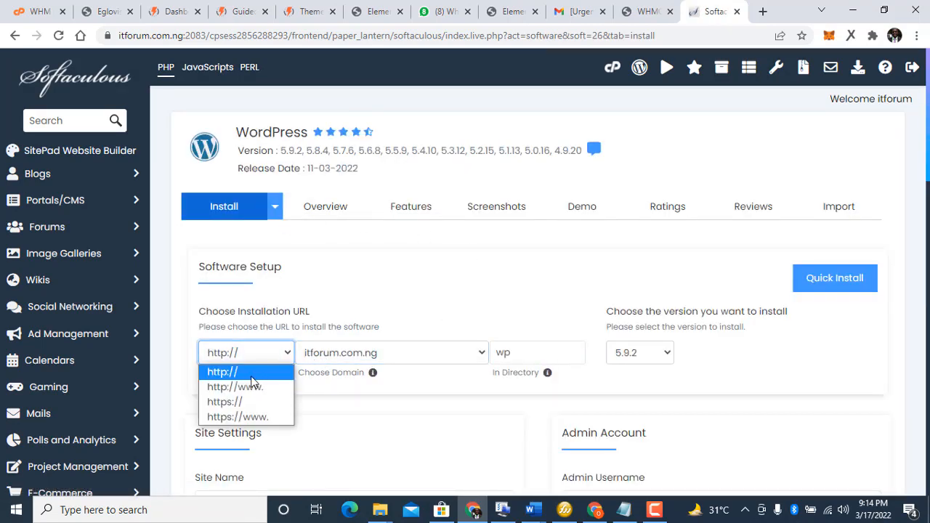
{"action": "left_click", "coordinate": [230, 404]}
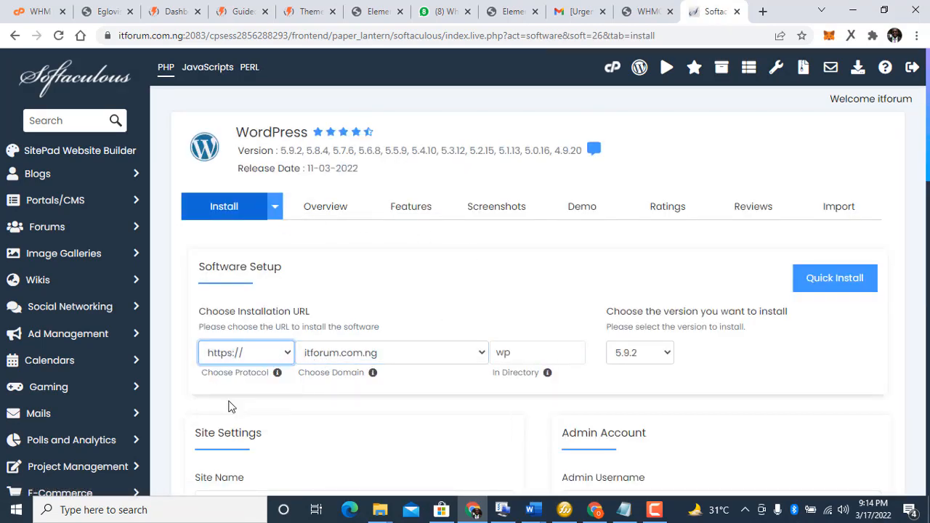
{"action": "left_click", "coordinate": [358, 356]}
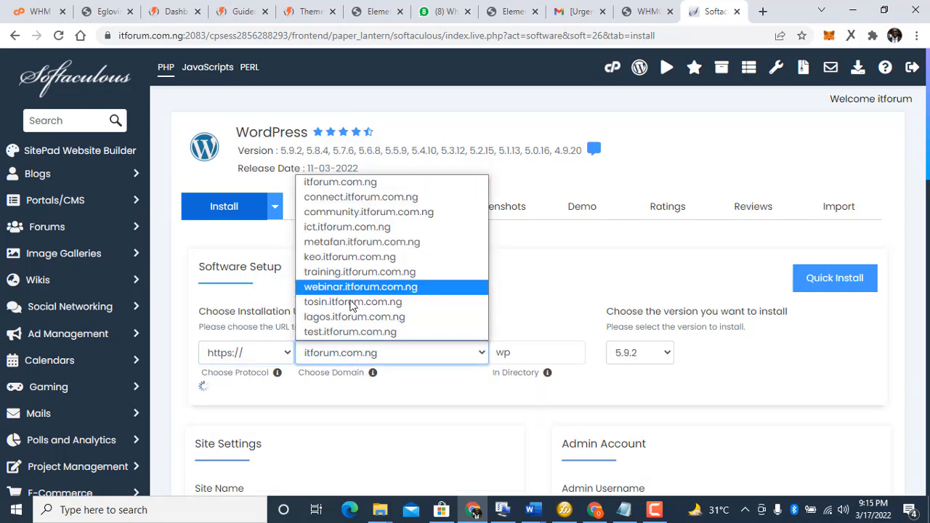
{"action": "left_click", "coordinate": [351, 324]}
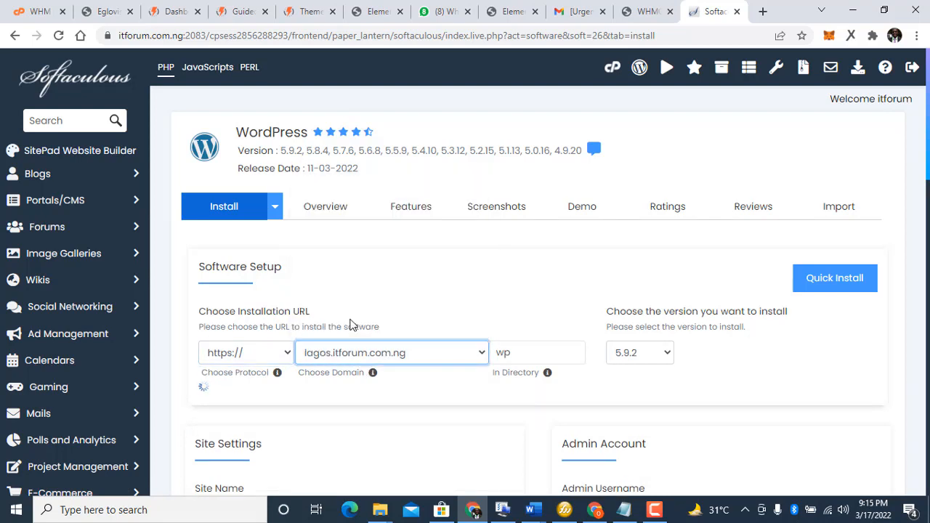
{"action": "left_click", "coordinate": [549, 352]}
{"action": "key", "text": "BackSpace"}
{"action": "key", "text": "BackSpace"}
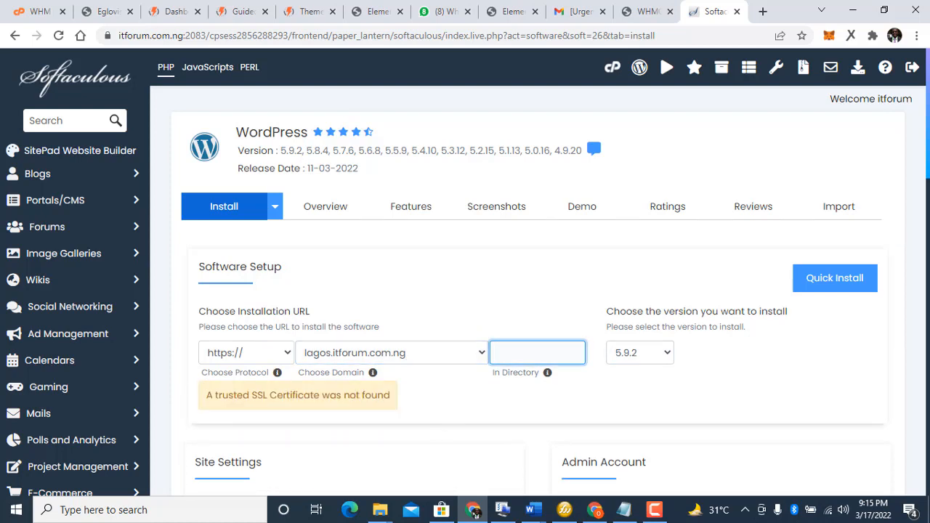
{"action": "scroll", "coordinate": [285, 249], "scroll_direction": "down", "scroll_amount": 4}
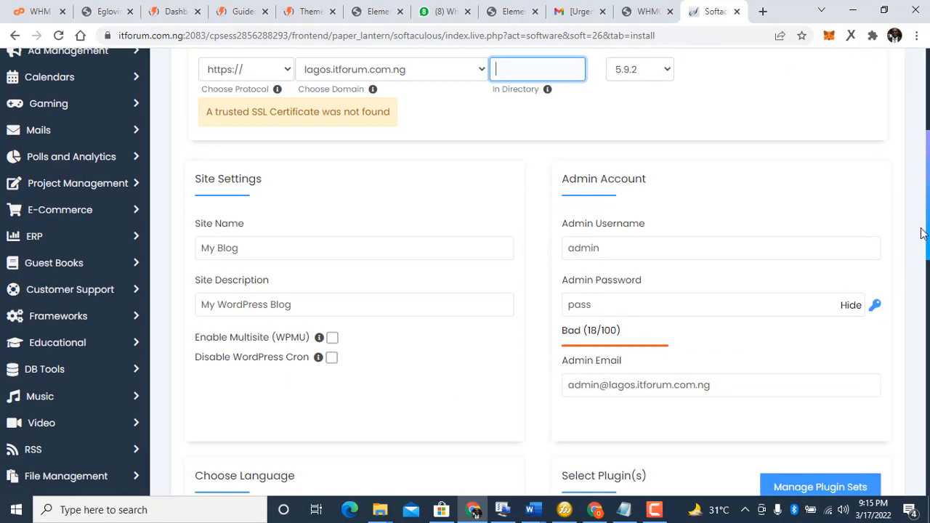
Step: Replace the default site name with 'Vitotek Systems'
{"action": "left_click", "coordinate": [293, 259]}
{"action": "key", "text": "BackSpace"}
{"action": "key", "text": "BackSpace"}
{"action": "key", "text": "BackSpace"}
{"action": "key", "text": "BackSpace"}
{"action": "key", "text": "BackSpace"}
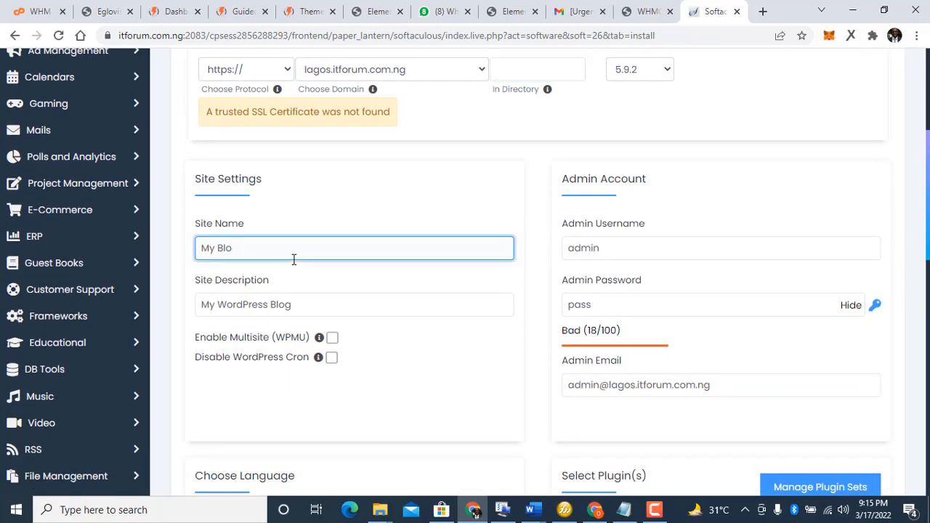
{"action": "key", "text": "BackSpace"}
{"action": "key", "text": "BackSpace"}
{"action": "type", "text": "Vitotek Systems"}
Step: Set the site description to 'one stop digital solution for your business', correcting the misspelling
{"action": "left_click", "coordinate": [343, 308]}
{"action": "key", "text": "BackSpace"}
{"action": "key", "text": "BackSpace"}
{"action": "key", "text": "BackSpace"}
{"action": "key", "text": "BackSpace"}
{"action": "key", "text": "BackSpace"}
{"action": "key", "text": "BackSpace"}
{"action": "key", "text": "BackSpace"}
{"action": "key", "text": "BackSpace"}
{"action": "key", "text": "BackSpace"}
{"action": "key", "text": "BackSpace"}
{"action": "key", "text": "BackSpace"}
{"action": "key", "text": "BackSpace"}
{"action": "key", "text": "BackSpace"}
{"action": "key", "text": "BackSpace"}
{"action": "key", "text": "BackSpace"}
{"action": "key", "text": "BackSpace"}
{"action": "key", "text": "BackSpace"}
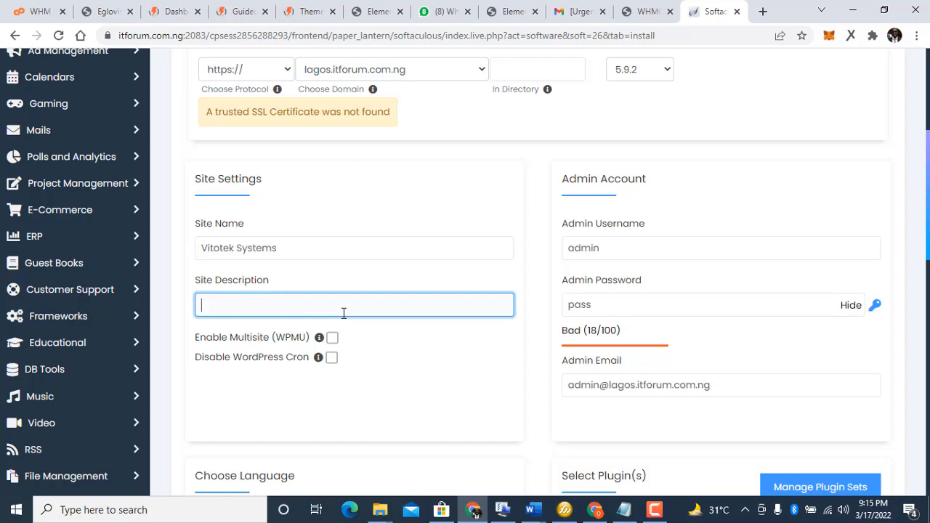
{"action": "type", "text": "one stop digital ag"}
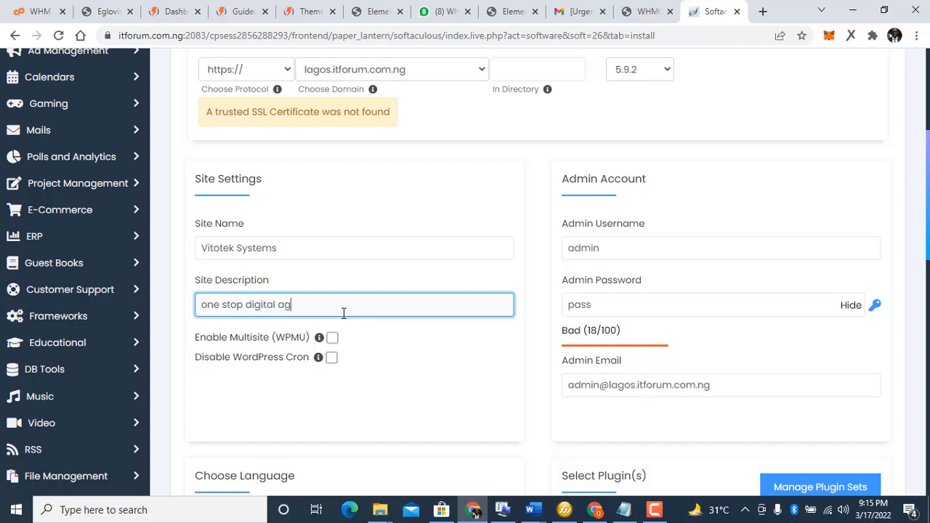
{"action": "type", "text": "ent compay"}
{"action": "key", "text": "BackSpace"}
{"action": "key", "text": "BackSpace"}
{"action": "key", "text": "BackSpace"}
{"action": "key", "text": "BackSpace"}
{"action": "key", "text": "BackSpace"}
{"action": "key", "text": "BackSpace"}
{"action": "key", "text": "BackSpace"}
{"action": "key", "text": "BackSpace"}
{"action": "key", "text": "BackSpace"}
{"action": "key", "text": "BackSpace"}
{"action": "key", "text": "BackSpace"}
{"action": "key", "text": "BackSpace"}
{"action": "type", "text": "tion for your bud"}
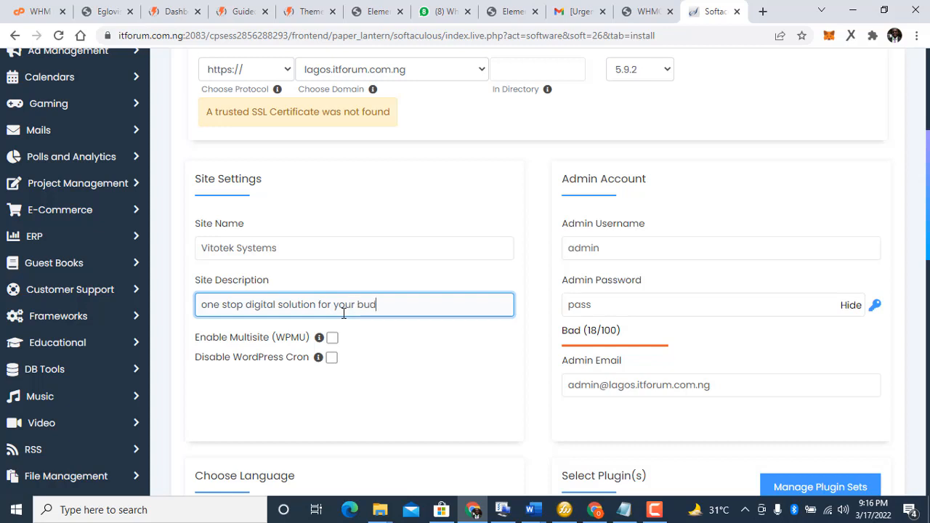
{"action": "type", "text": "siness"}
{"action": "right_click", "coordinate": [388, 304]}
{"action": "left_click", "coordinate": [421, 313]}
Step: Replace the default admin username and set a hidden, strong admin password
{"action": "left_click", "coordinate": [612, 248]}
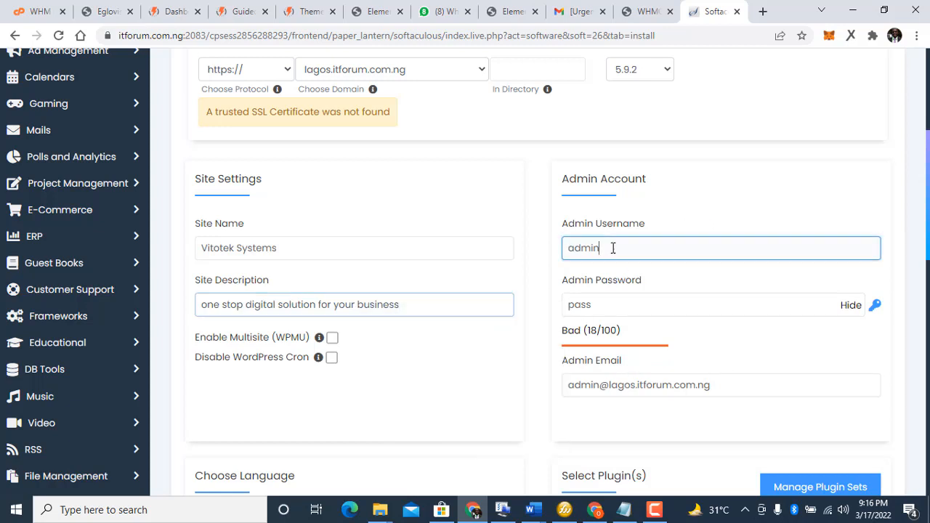
{"action": "key", "text": "BackSpace"}
{"action": "key", "text": "BackSpace"}
{"action": "key", "text": "BackSpace"}
{"action": "key", "text": "BackSpace"}
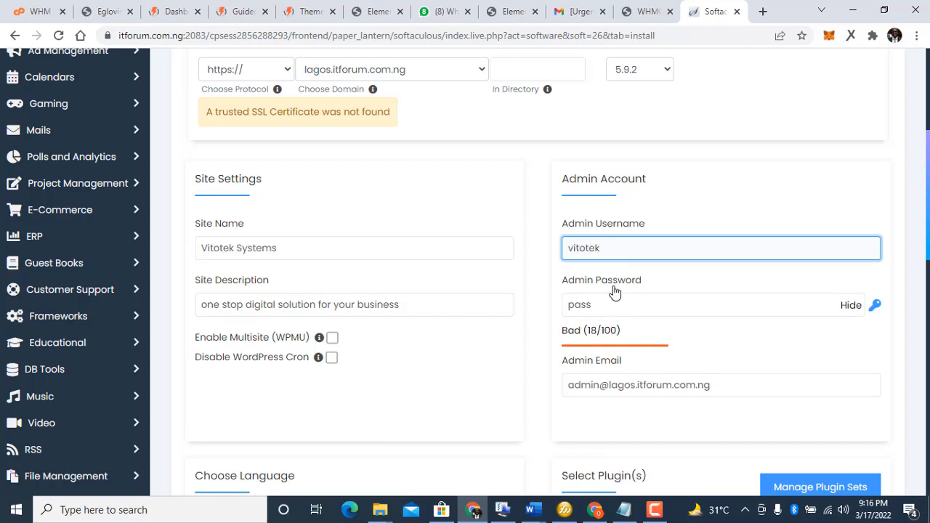
{"action": "left_click", "coordinate": [613, 308]}
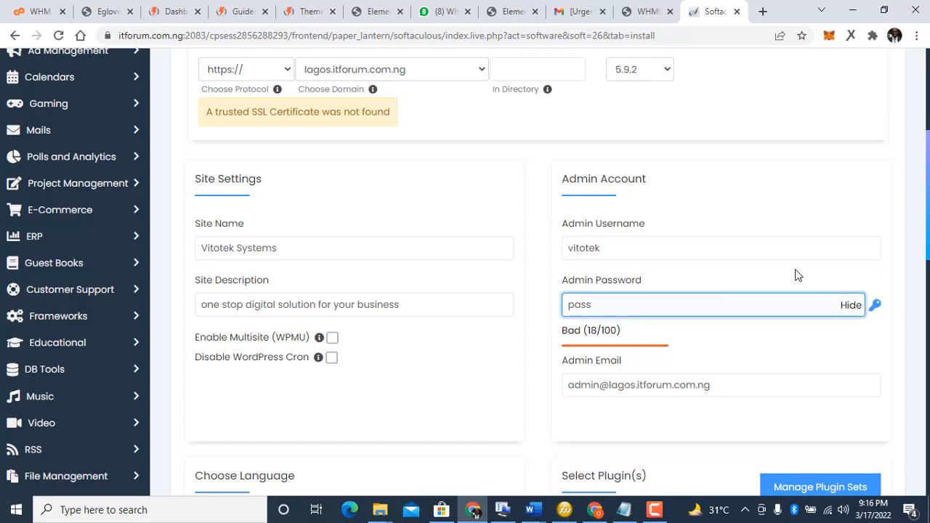
{"action": "left_click", "coordinate": [851, 306]}
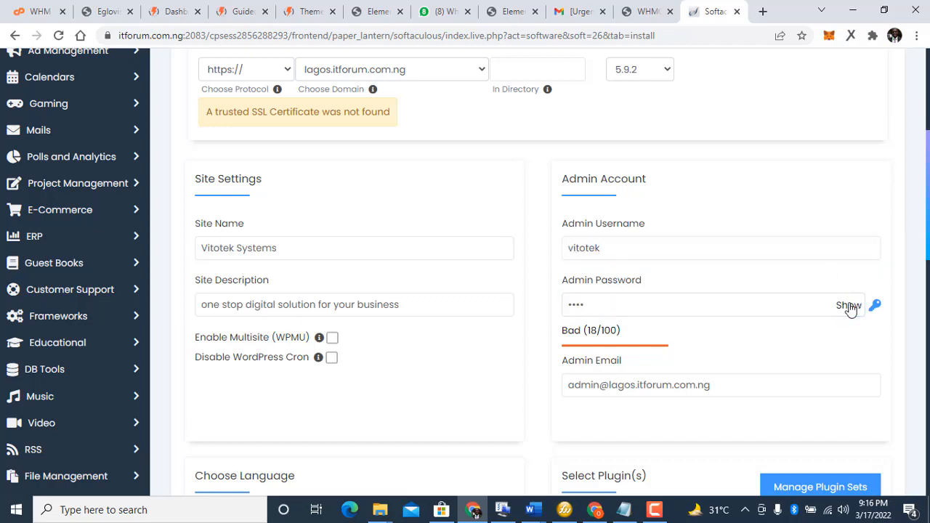
{"action": "left_click", "coordinate": [658, 302]}
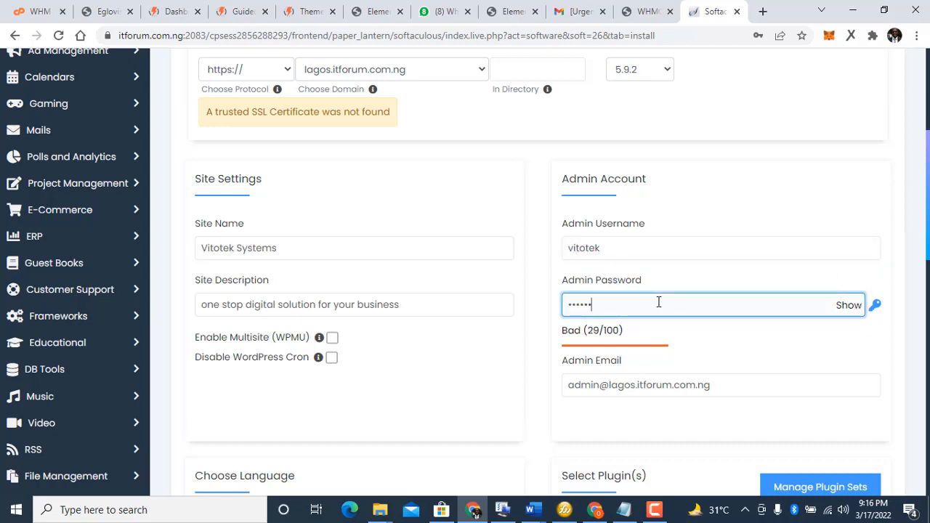
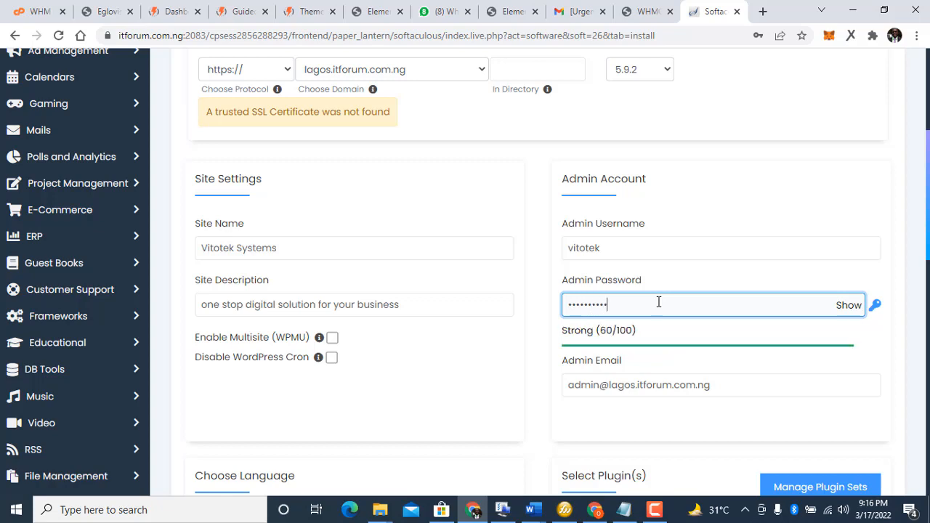
{"action": "left_click", "coordinate": [546, 315]}
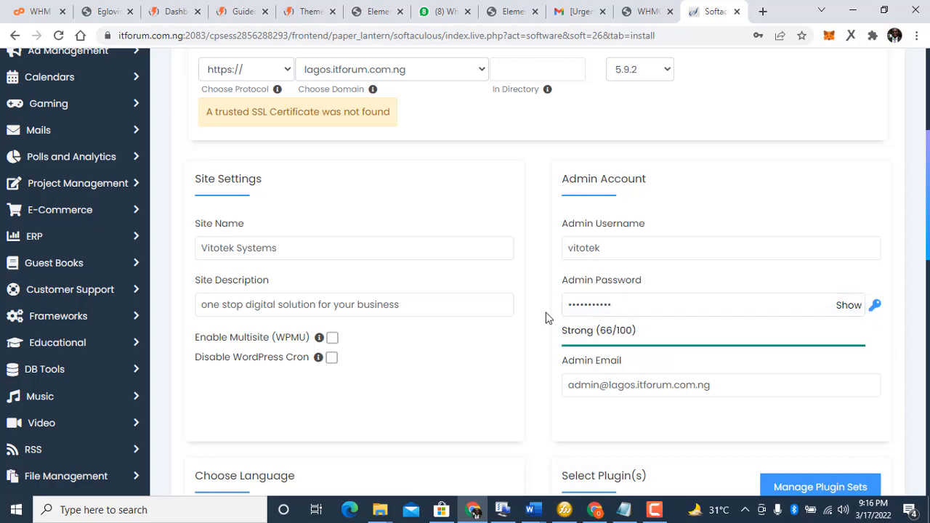
Step: Launch the WordPress installation from the bottom of the form
{"action": "scroll", "coordinate": [547, 317], "scroll_direction": "down", "scroll_amount": 1}
{"action": "scroll", "coordinate": [547, 318], "scroll_direction": "down", "scroll_amount": 8}
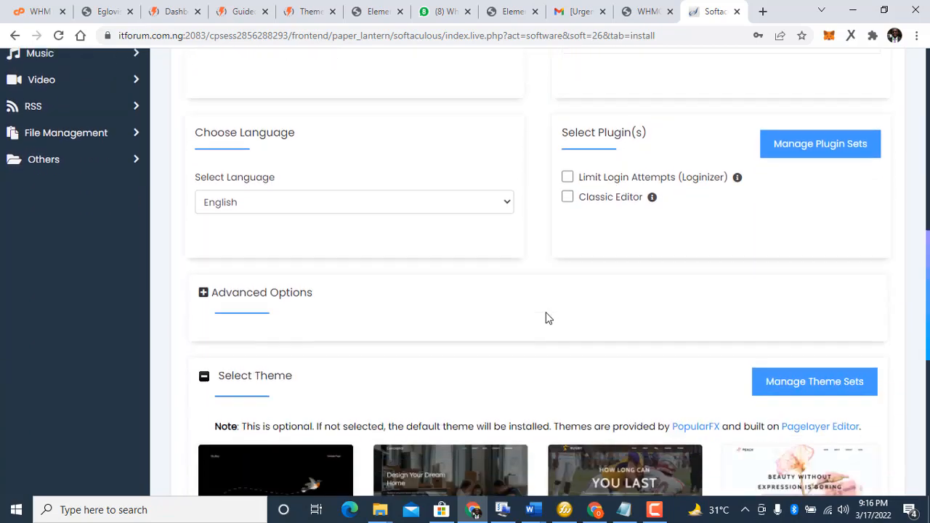
{"action": "scroll", "coordinate": [546, 318], "scroll_direction": "down", "scroll_amount": 3}
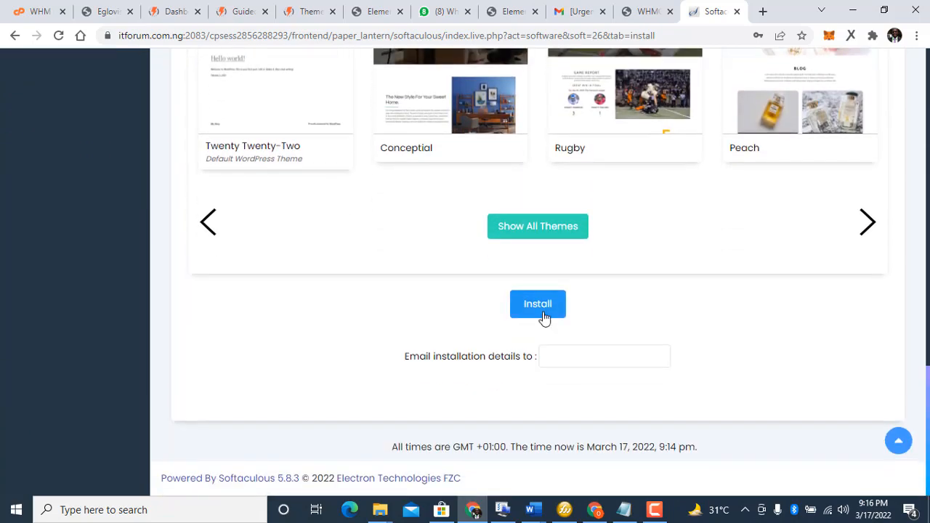
{"action": "left_click", "coordinate": [539, 319]}
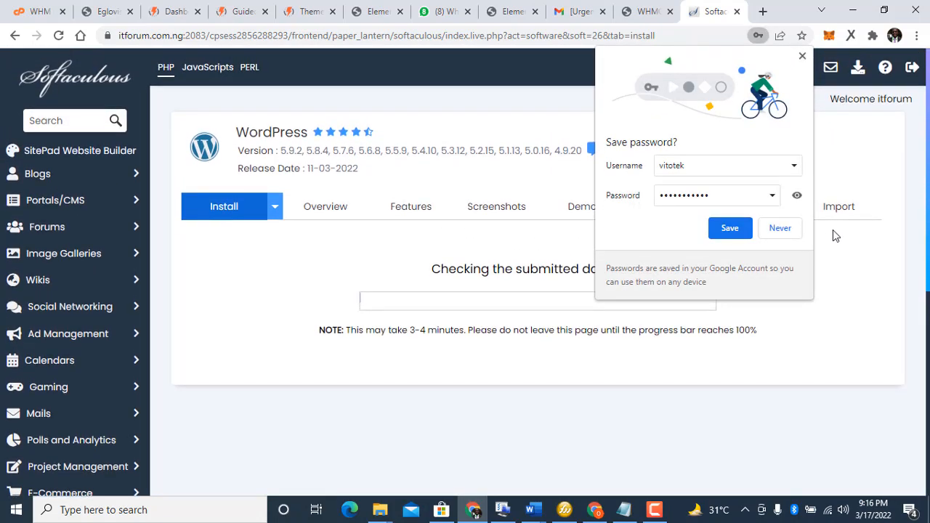
{"action": "left_click", "coordinate": [800, 58]}
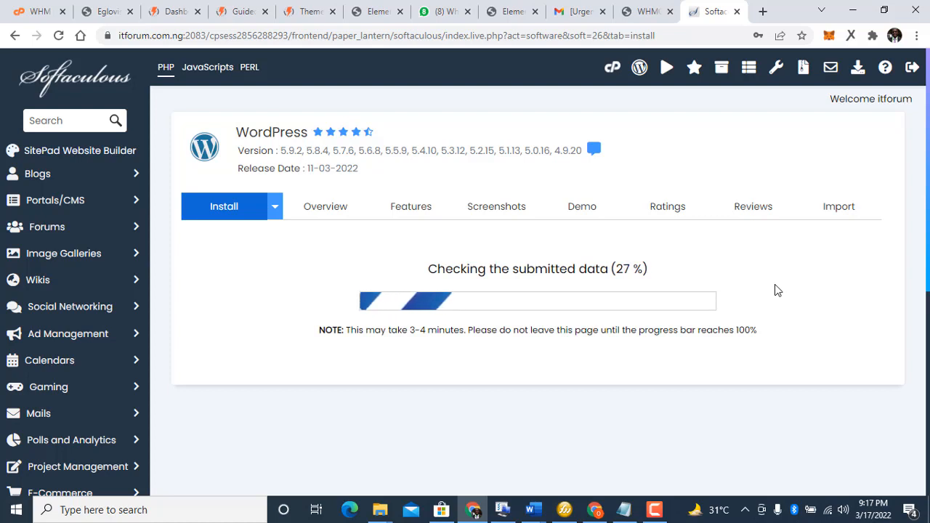
{"action": "left_click", "coordinate": [653, 511]}
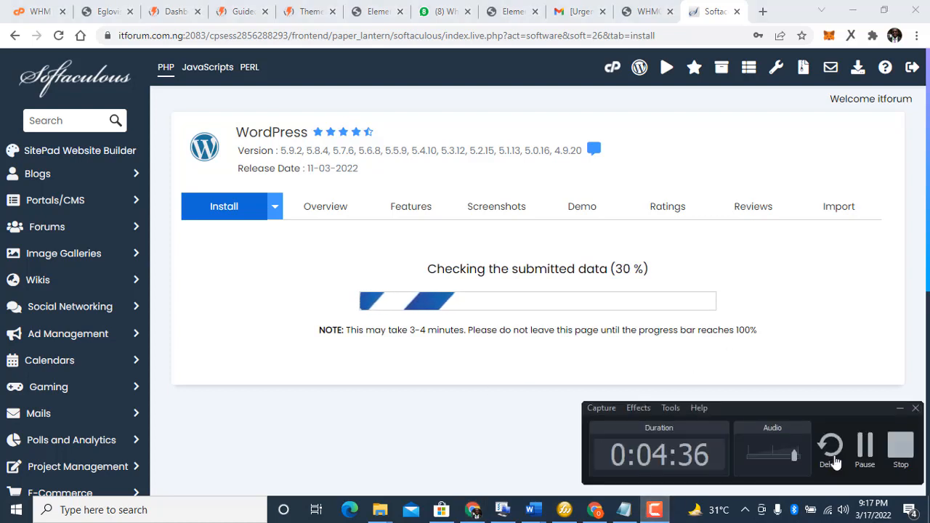
{"action": "left_click", "coordinate": [877, 447]}
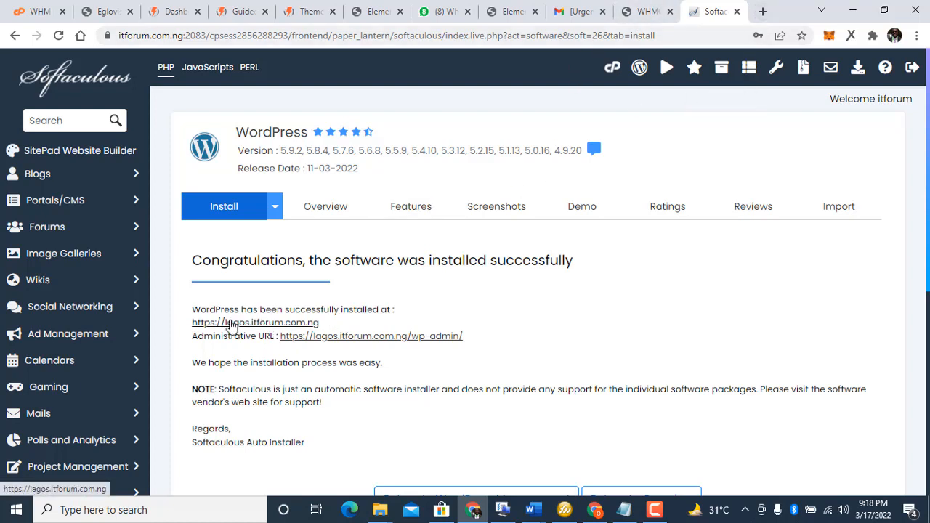
{"action": "left_click", "coordinate": [205, 324]}
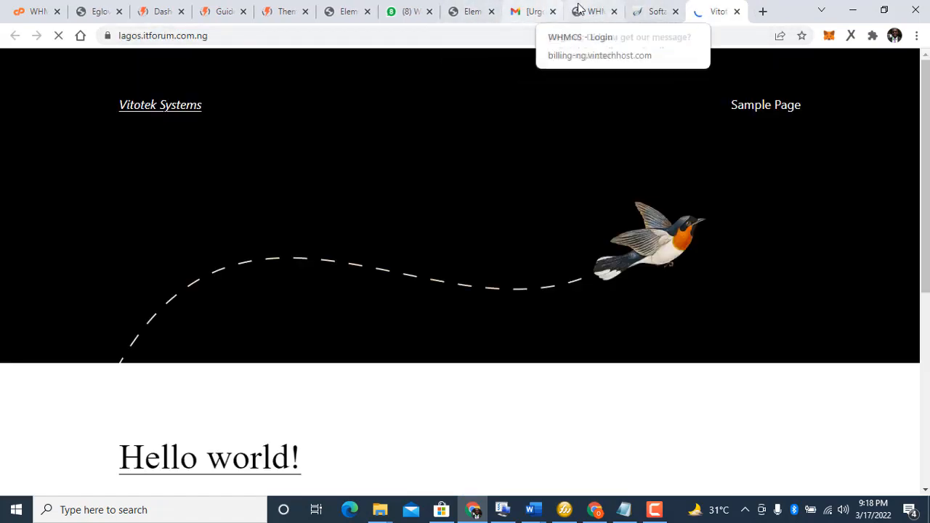
{"action": "left_click", "coordinate": [595, 15]}
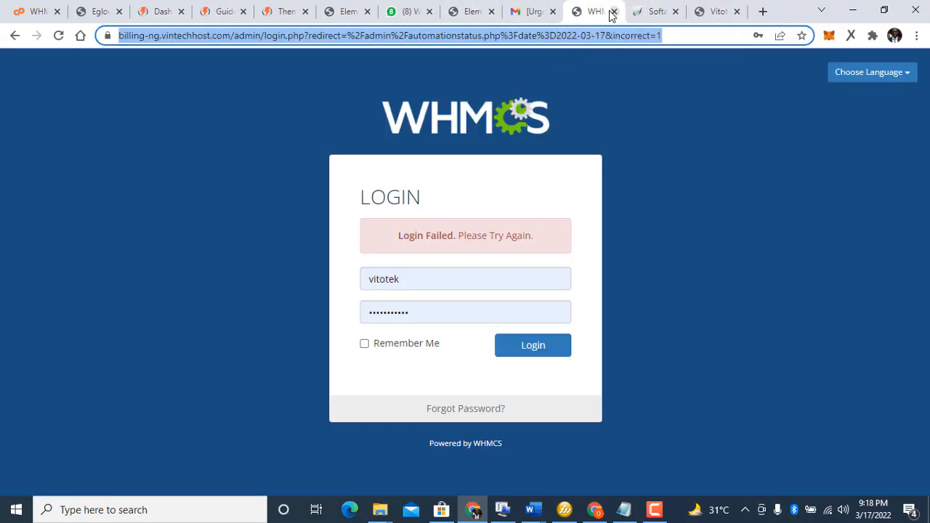
{"action": "left_click", "coordinate": [614, 11]}
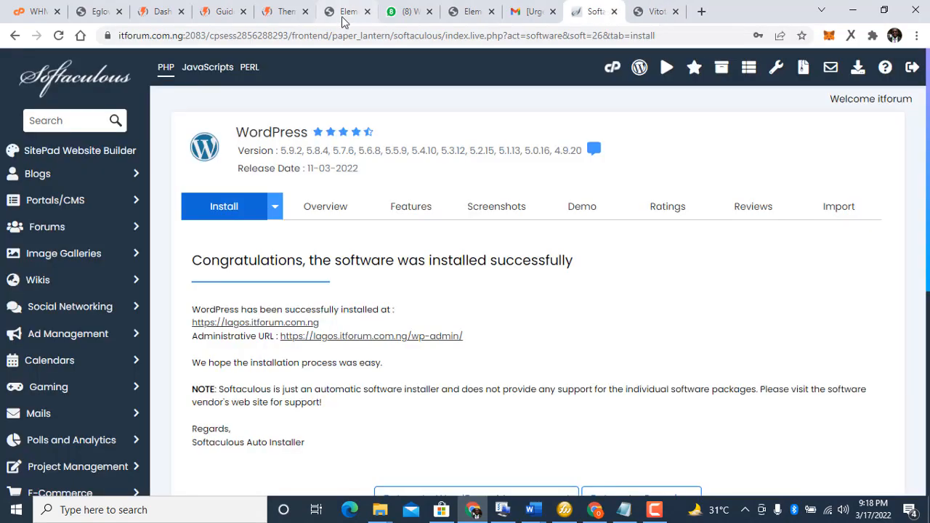
{"action": "left_click", "coordinate": [640, 13]}
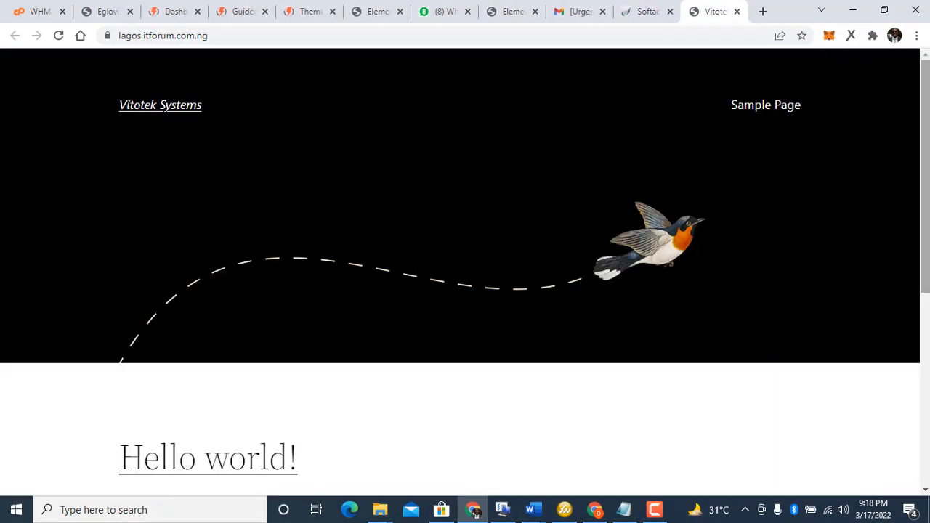
{"action": "left_click_drag", "start_coordinate": [927, 161], "coordinate": [916, 6]}
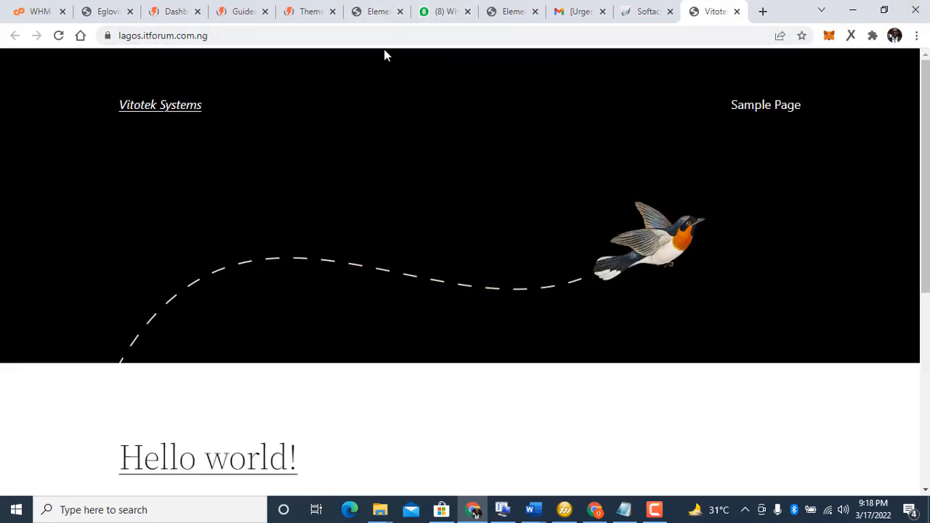
{"action": "left_click", "coordinate": [360, 37]}
Step: Load lagos.itforum.com.ng/wp-admin and pass the browser access prompt with its username and password
{"action": "left_click", "coordinate": [360, 37]}
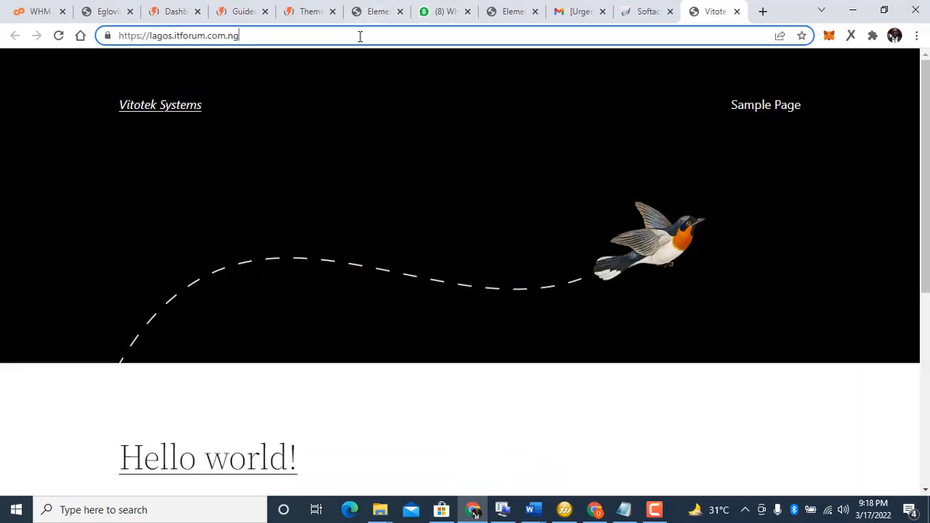
{"action": "type", "text": "/wp"}
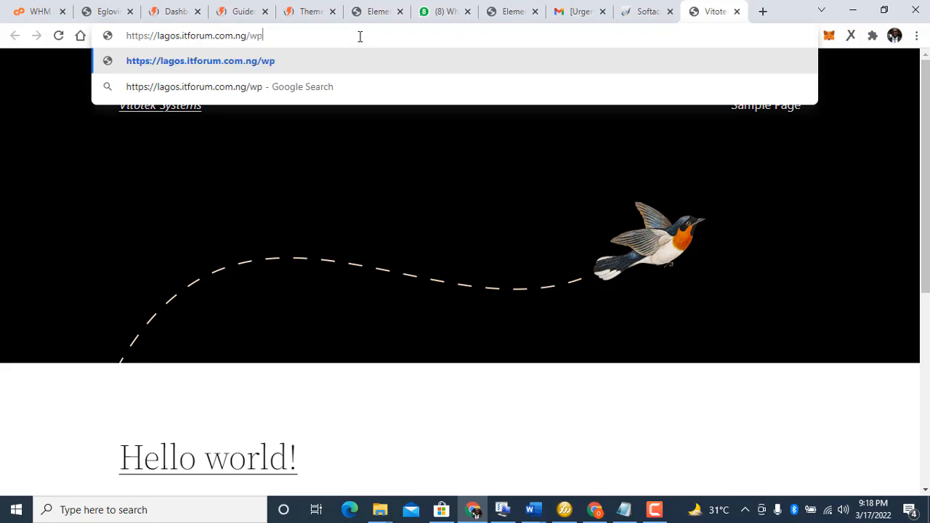
{"action": "type", "text": "-a"}
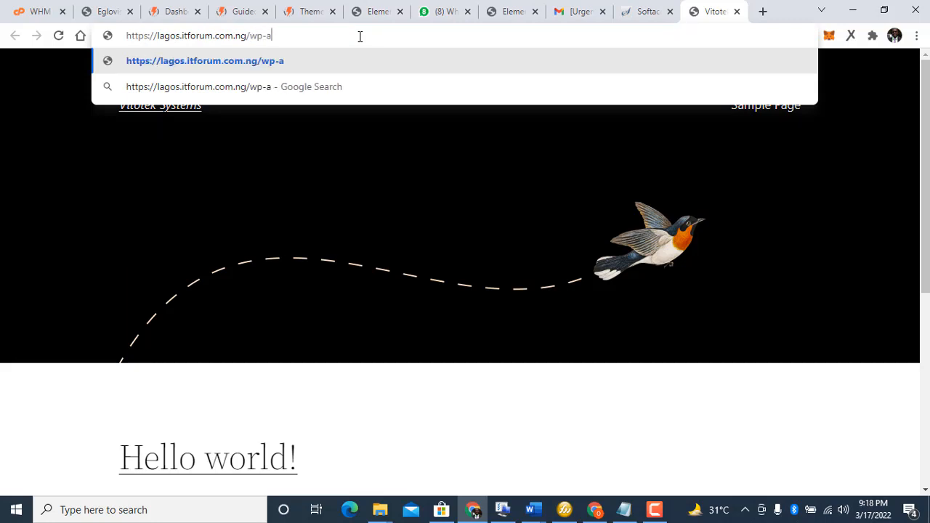
{"action": "type", "text": "dmin"}
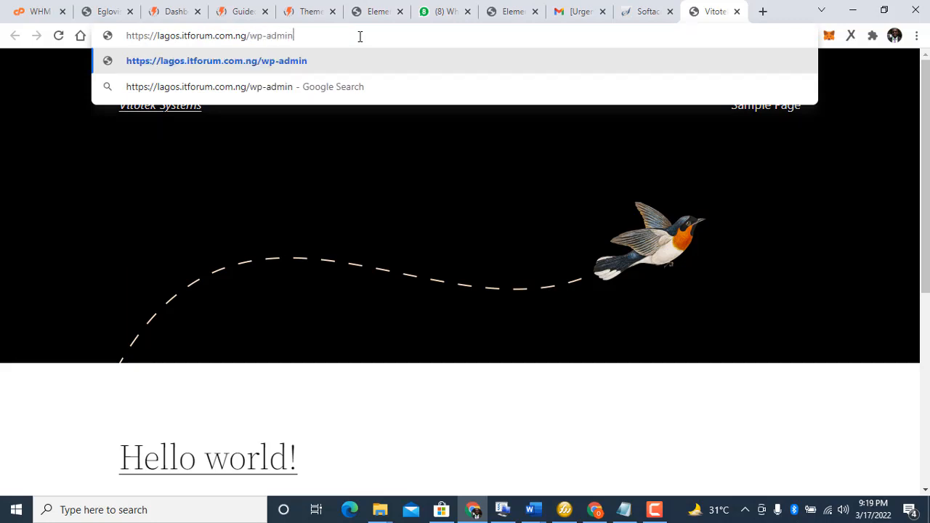
{"action": "key", "text": "Return"}
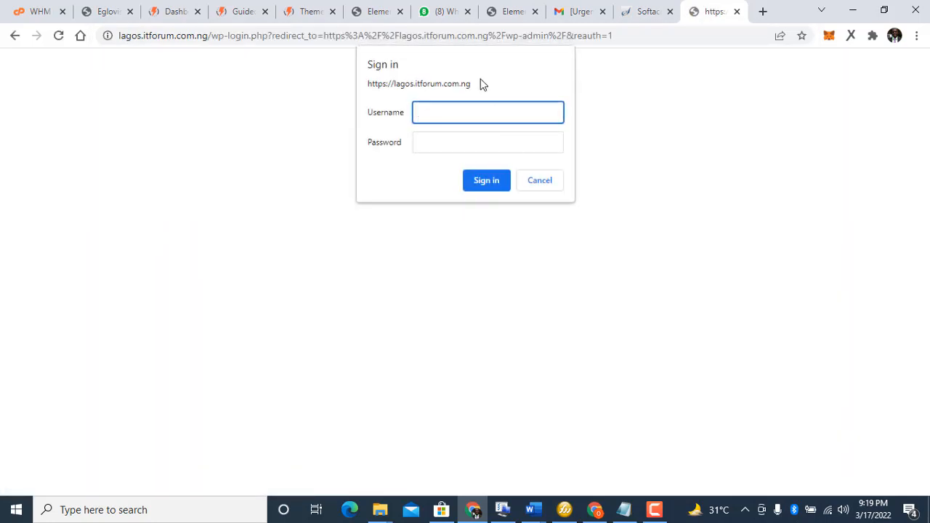
{"action": "type", "text": "admin"}
{"action": "key", "text": "Tab"}
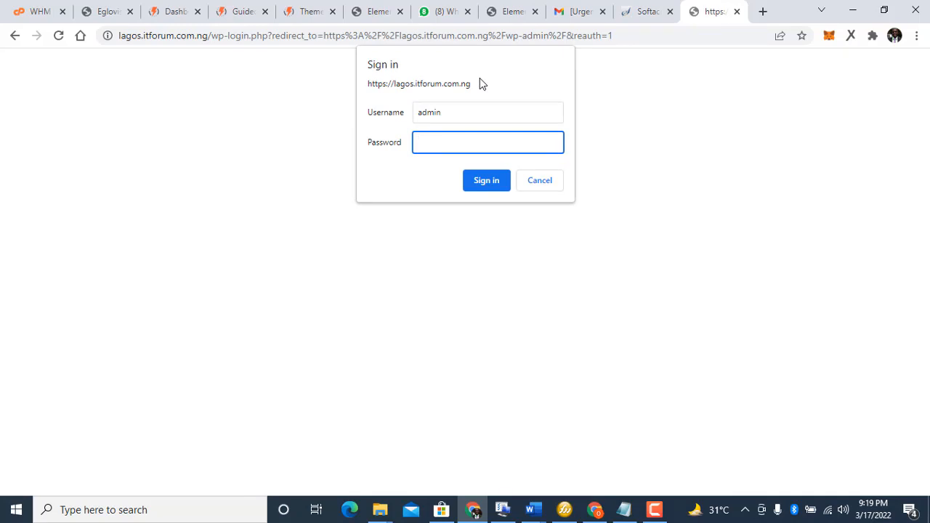
{"action": "type", "text": "••"}
{"action": "type", "text": "•••"}
{"action": "left_click", "coordinate": [483, 188]}
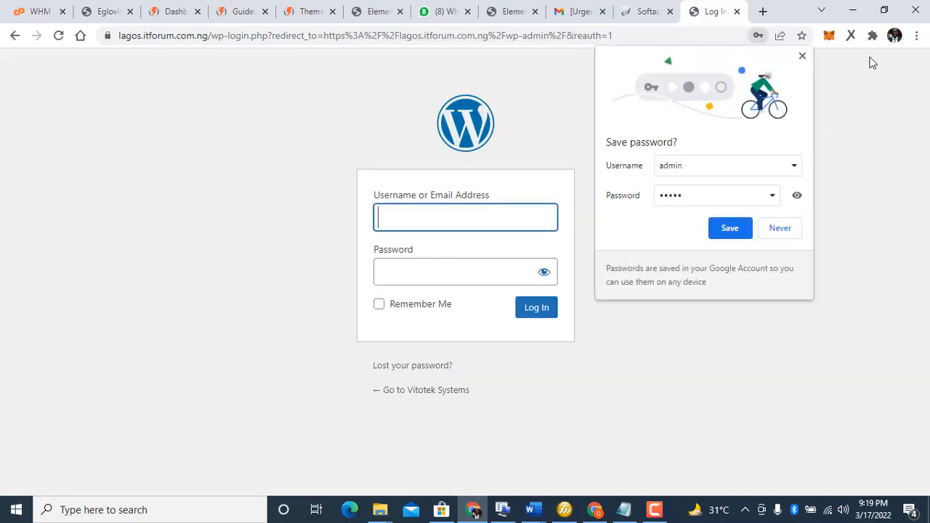
Step: Sign in on the WordPress login page with the site's admin username and password
{"action": "left_click", "coordinate": [803, 56]}
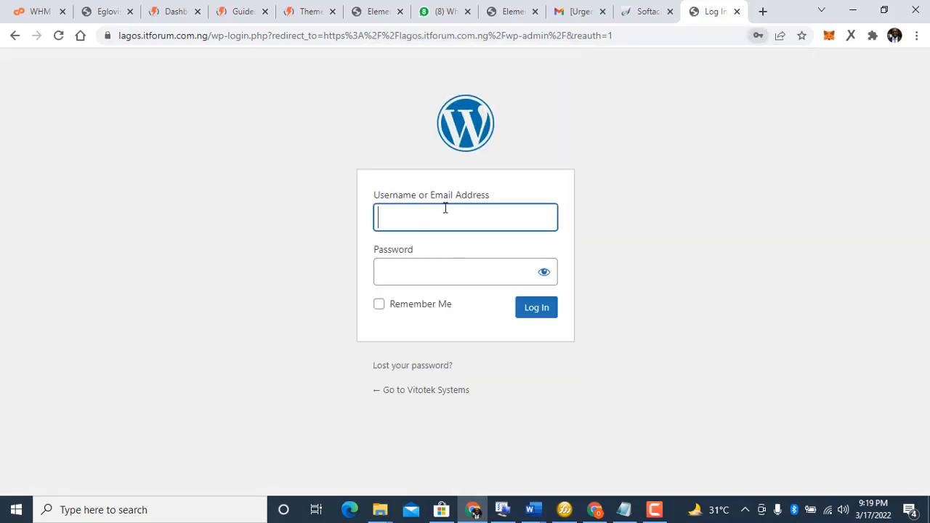
{"action": "left_click", "coordinate": [402, 221]}
{"action": "type", "text": "vi"}
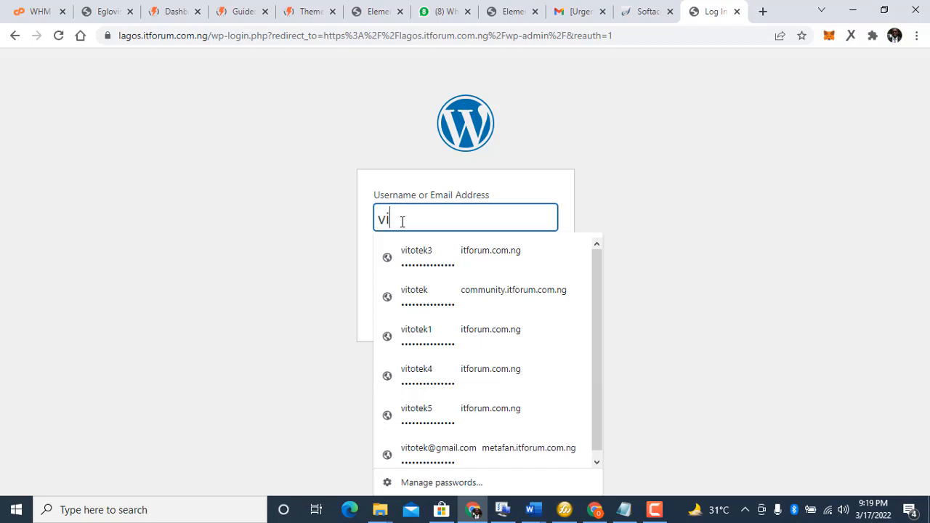
{"action": "type", "text": "totek"}
{"action": "left_click", "coordinate": [283, 228]}
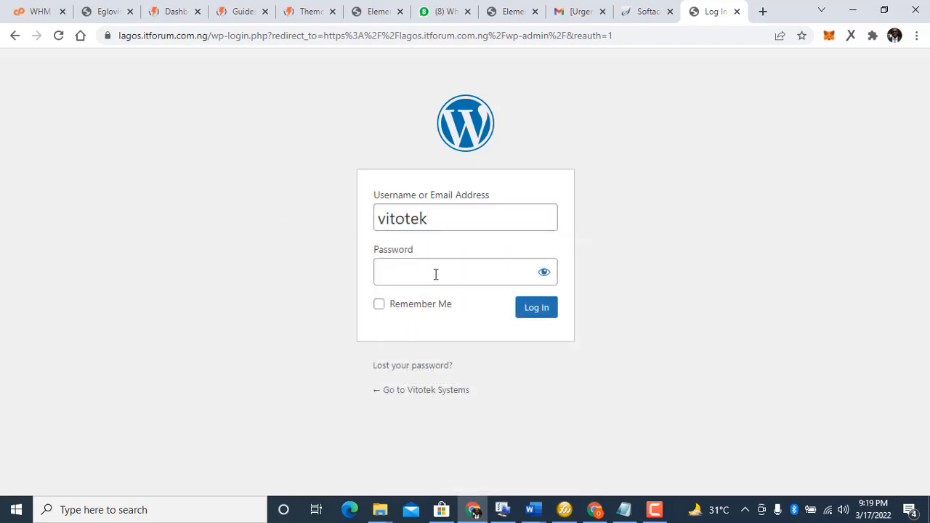
{"action": "left_click", "coordinate": [436, 273]}
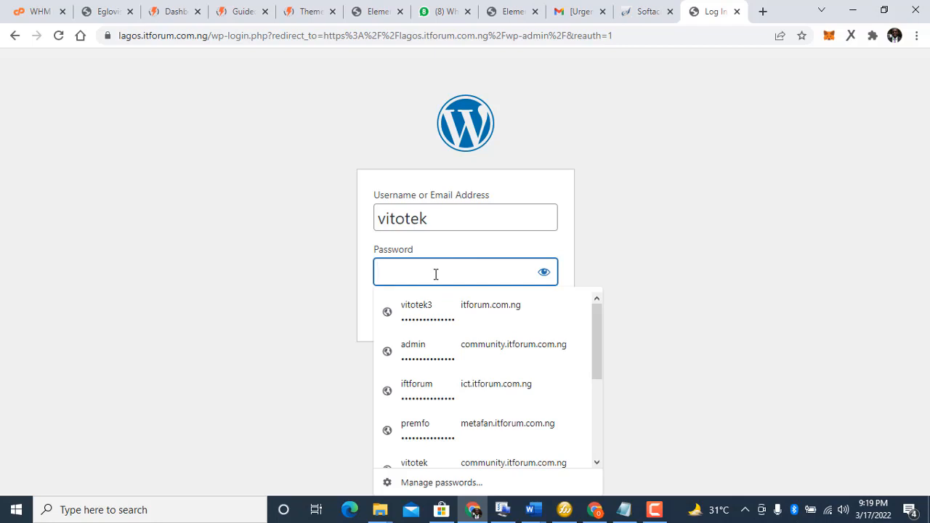
{"action": "type", "text": "••"}
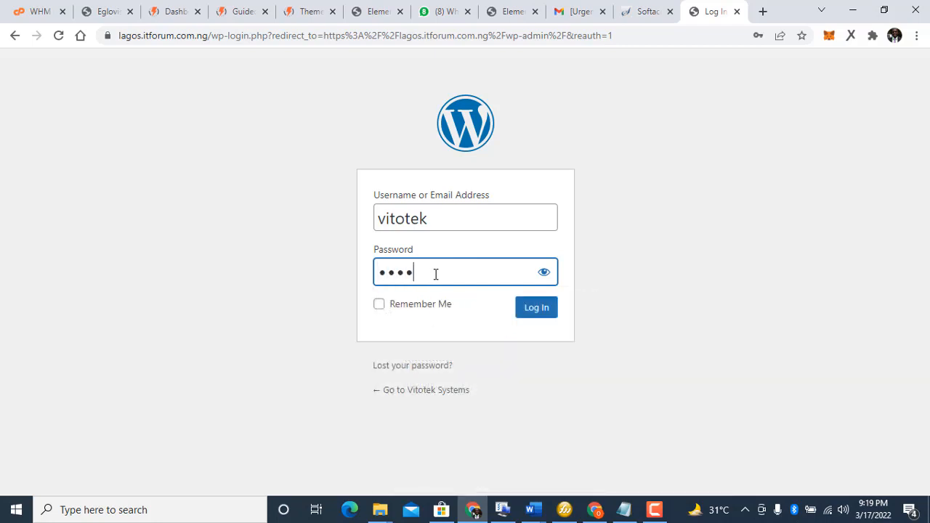
{"action": "left_click", "coordinate": [550, 313]}
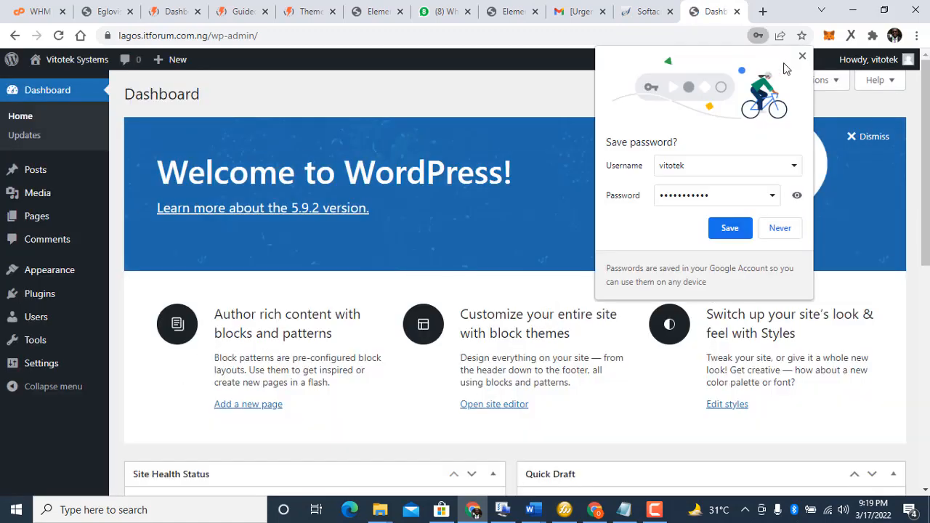
Step: Save the login password in the browser and go to Appearance > Themes > Add New
{"action": "left_click", "coordinate": [741, 230]}
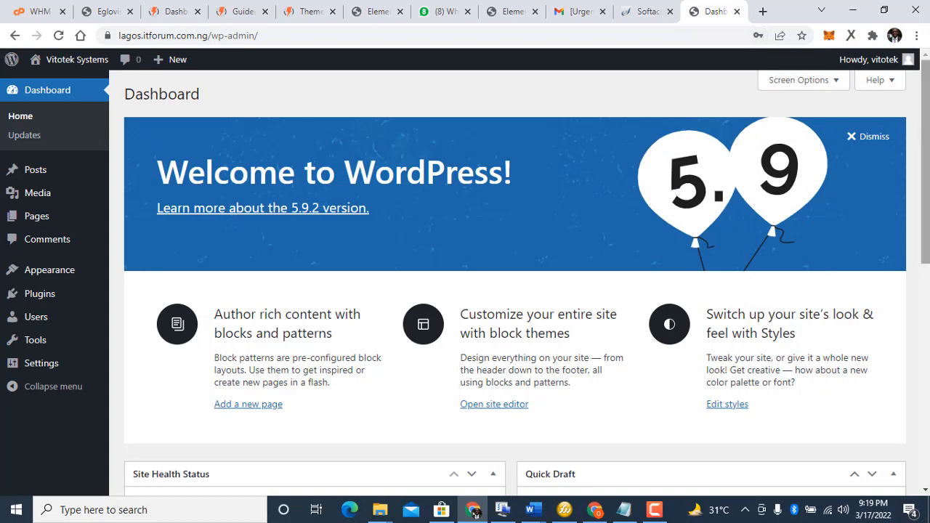
{"action": "left_click_drag", "start_coordinate": [918, 135], "coordinate": [899, 104]}
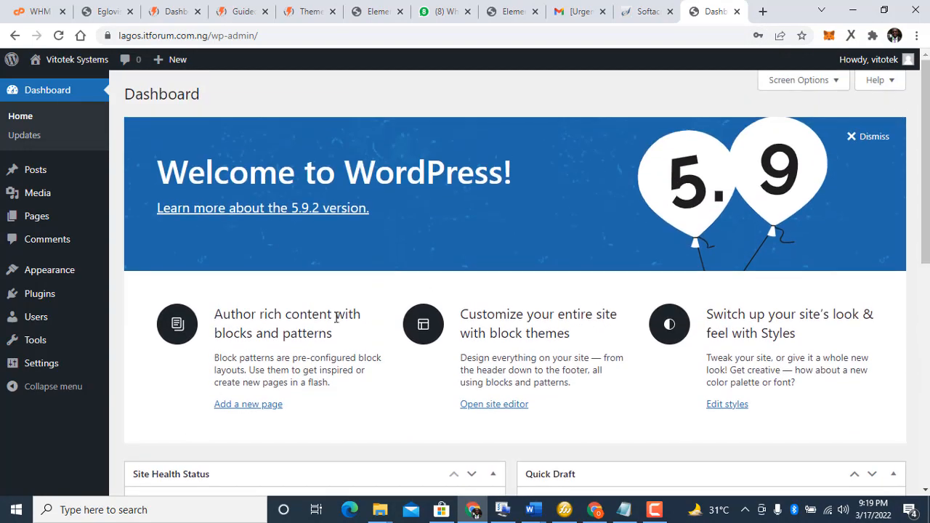
{"action": "mouse_move", "coordinate": [16, 275]}
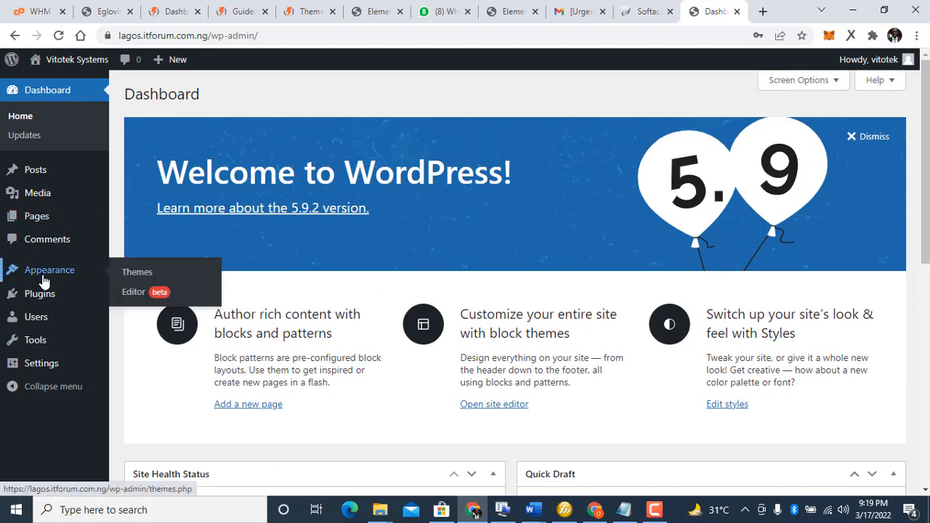
{"action": "left_click", "coordinate": [135, 273]}
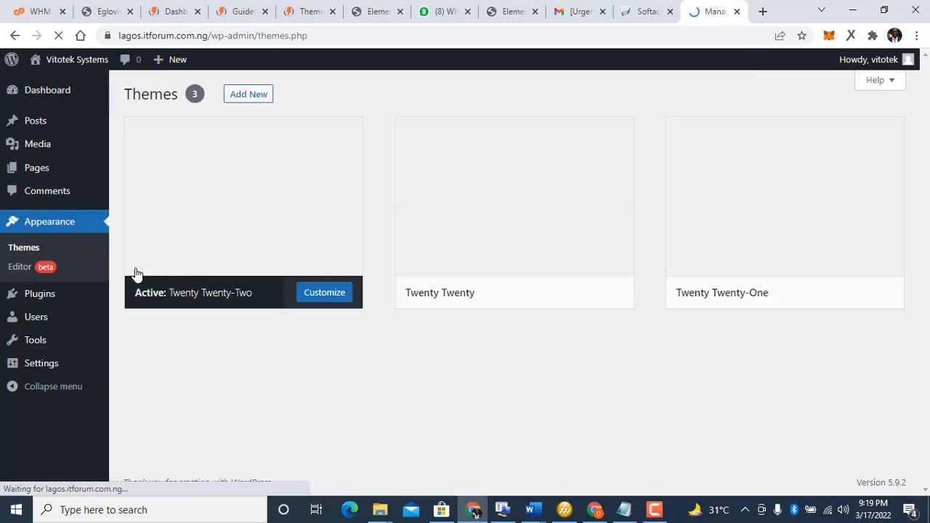
{"action": "left_click", "coordinate": [248, 94]}
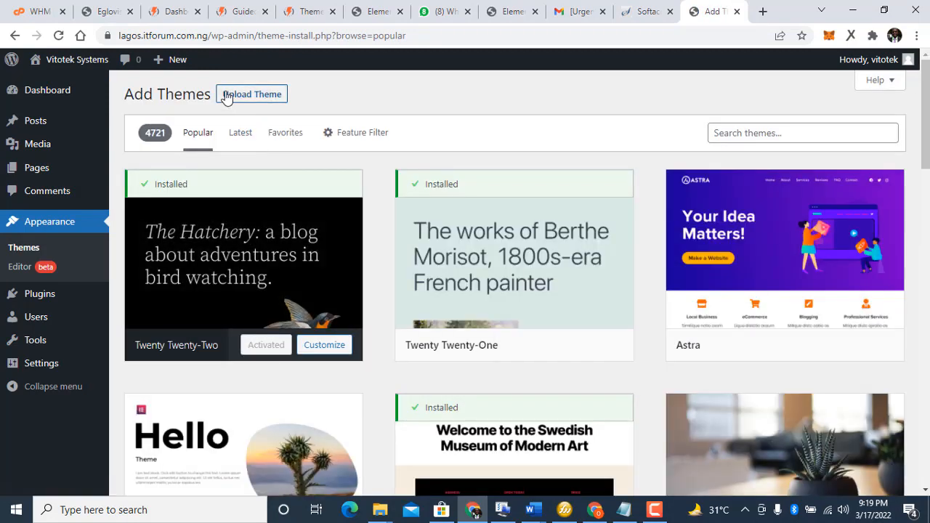
Step: Upload soledad.zip from Documents > theme > Soledad_v8.1.2 and install it
{"action": "left_click", "coordinate": [225, 96]}
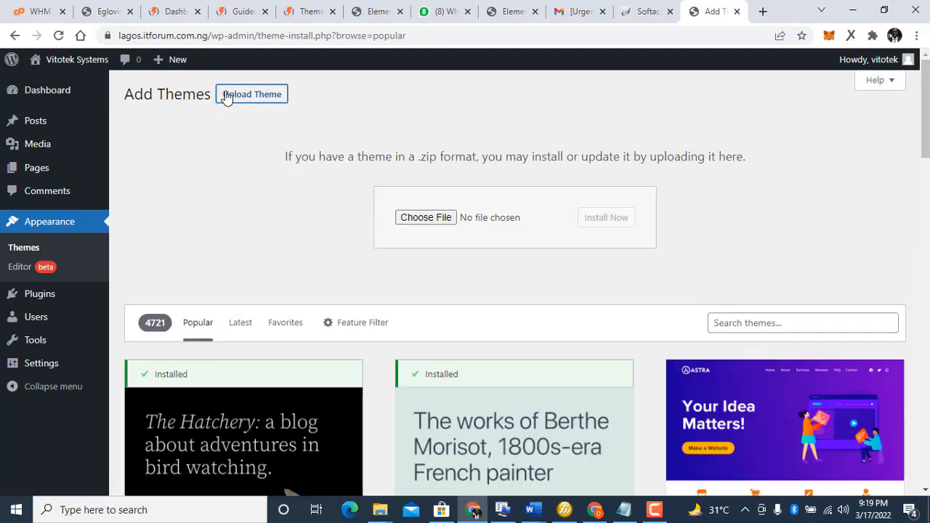
{"action": "left_click", "coordinate": [439, 217]}
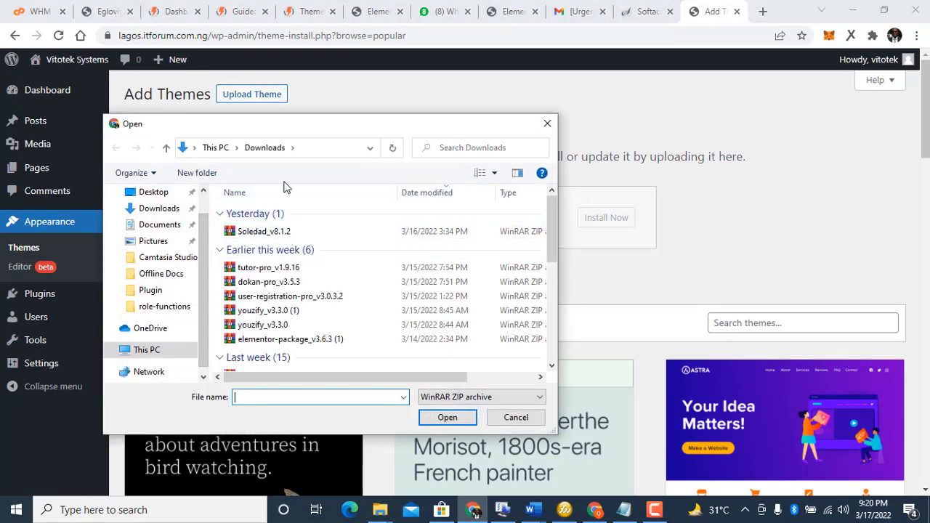
{"action": "left_click", "coordinate": [138, 226]}
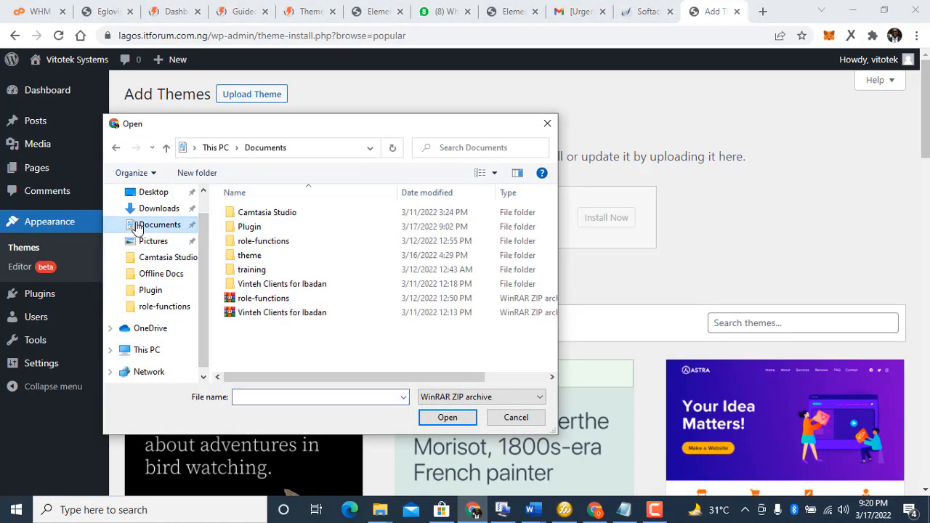
{"action": "double_click", "coordinate": [246, 256]}
{"action": "double_click", "coordinate": [263, 226]}
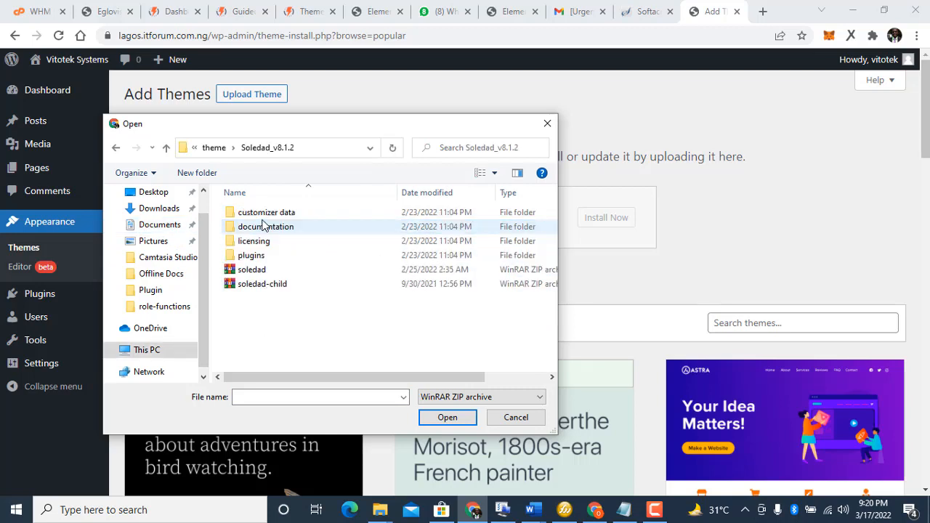
{"action": "left_click", "coordinate": [252, 270]}
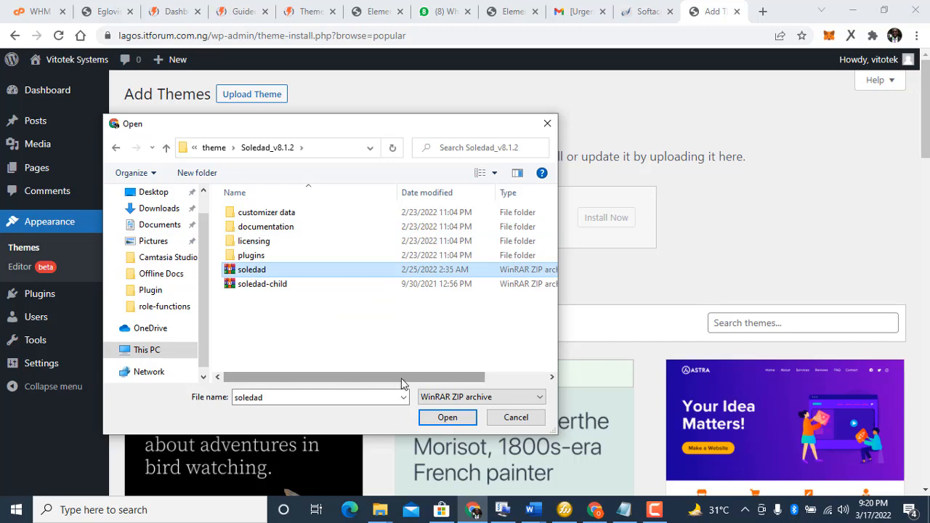
{"action": "left_click", "coordinate": [445, 416]}
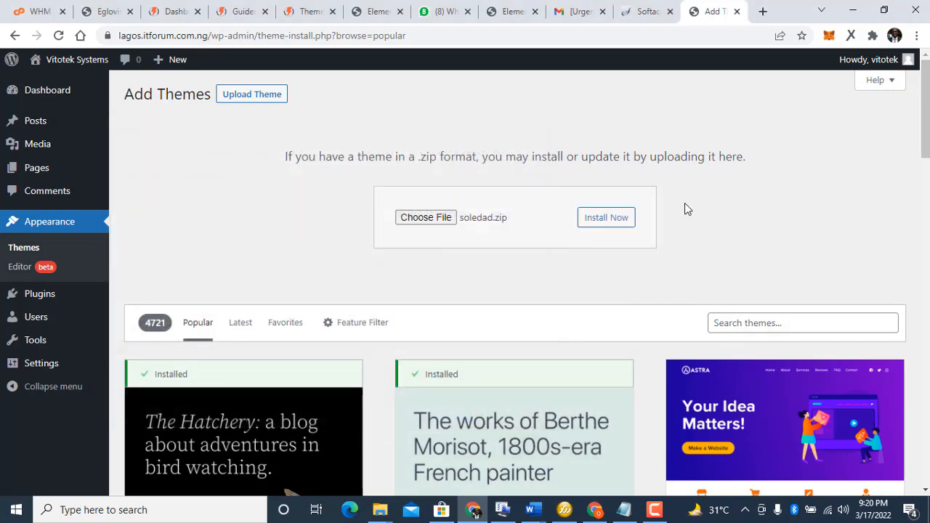
{"action": "left_click", "coordinate": [612, 214]}
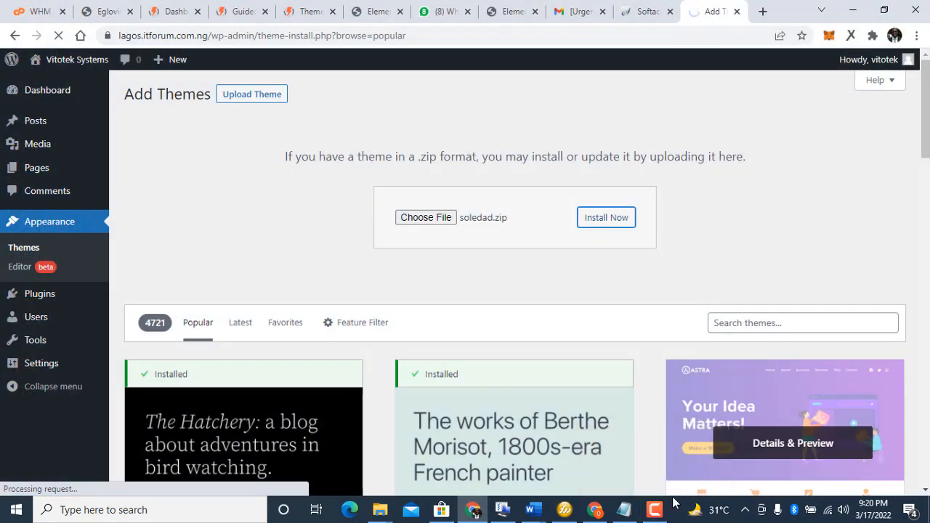
Step: Dismiss on-screen prompts while the Soledad theme installation completes
{"action": "left_click", "coordinate": [663, 511]}
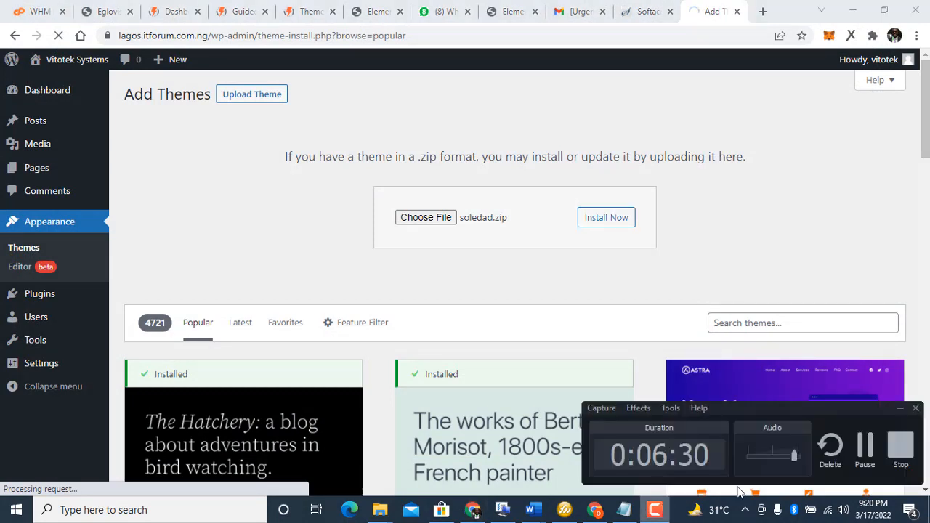
{"action": "left_click", "coordinate": [860, 441]}
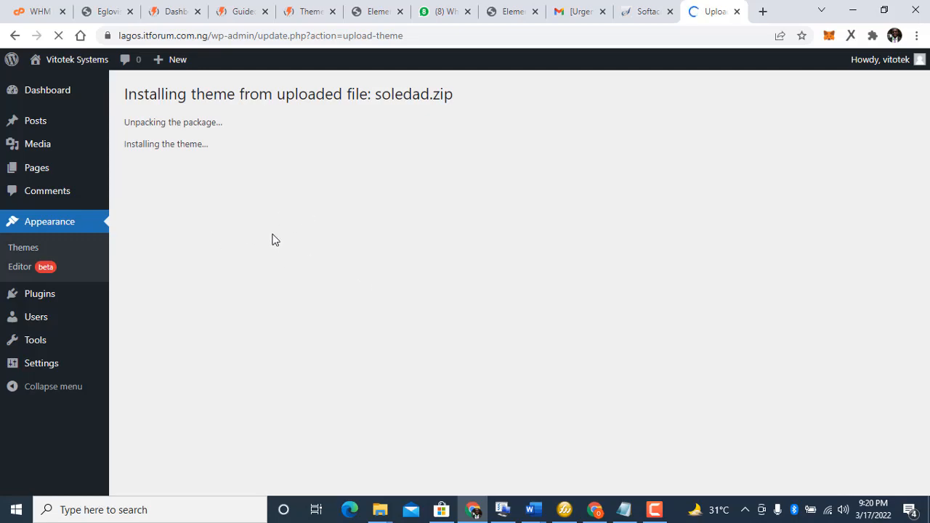
{"action": "mouse_move", "coordinate": [662, 513]}
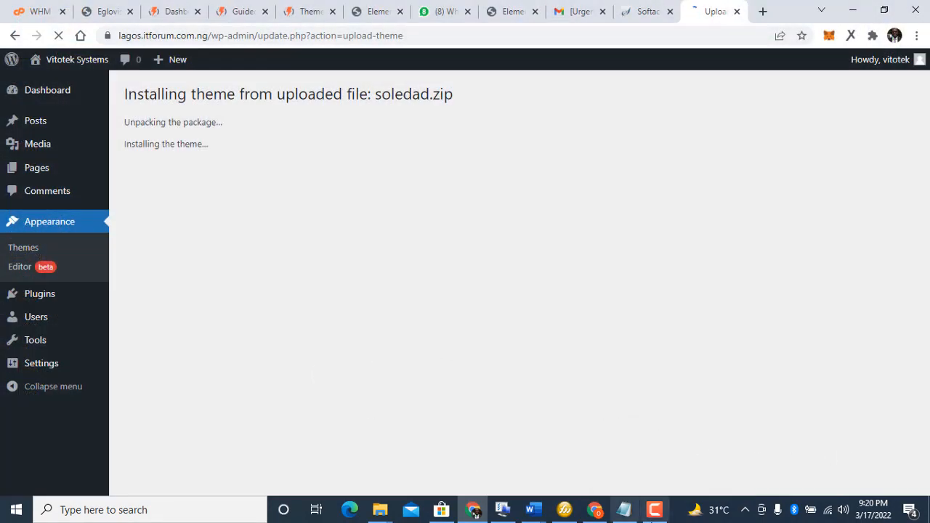
{"action": "left_click", "coordinate": [655, 513]}
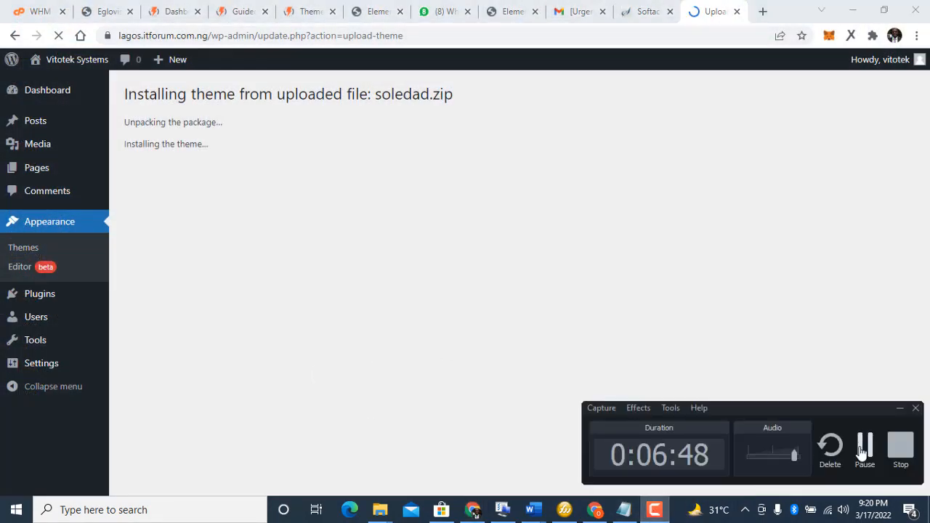
{"action": "left_click", "coordinate": [357, 267]}
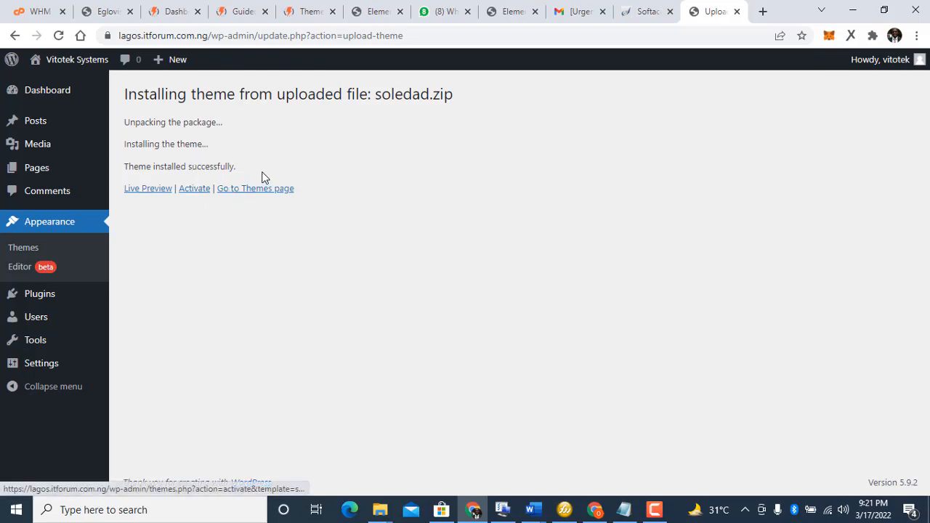
Step: Upload and install soledad-child.zip from the Themes page, then activate the child theme
{"action": "left_click", "coordinate": [232, 194]}
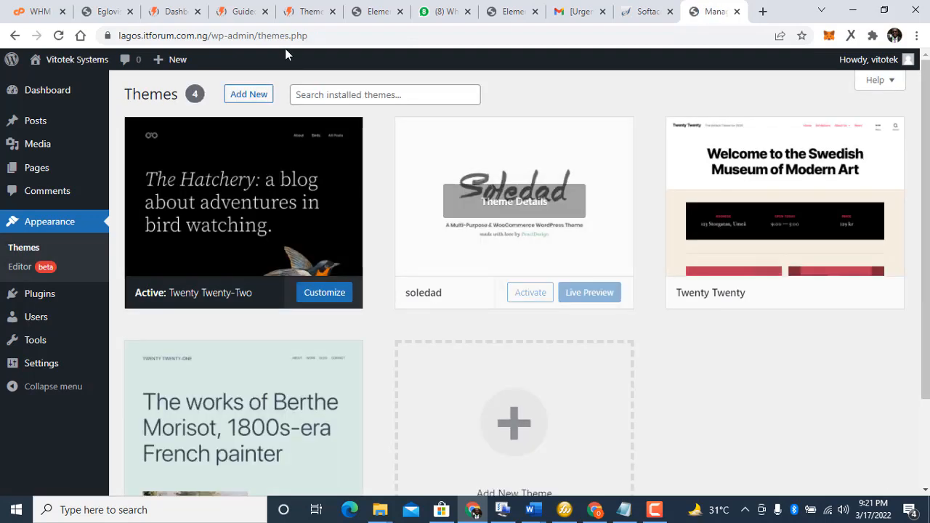
{"action": "left_click", "coordinate": [263, 93]}
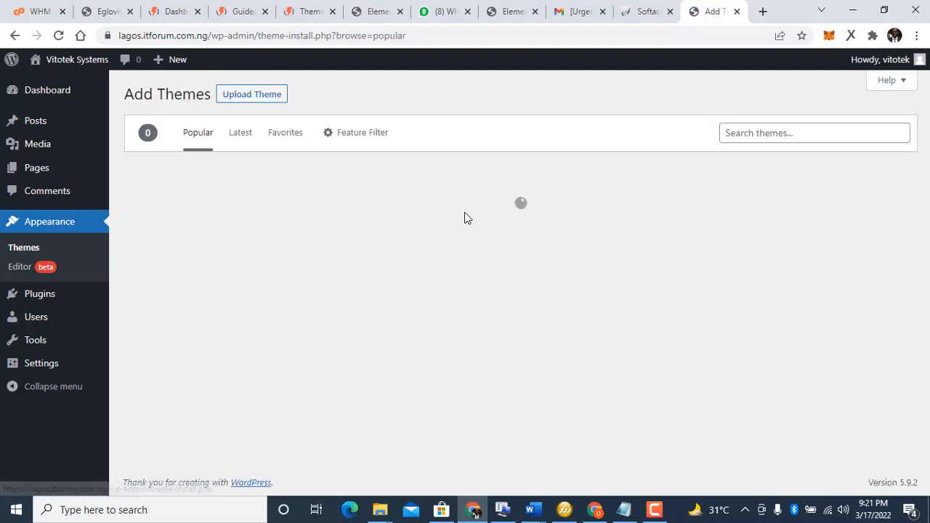
{"action": "left_click", "coordinate": [248, 106]}
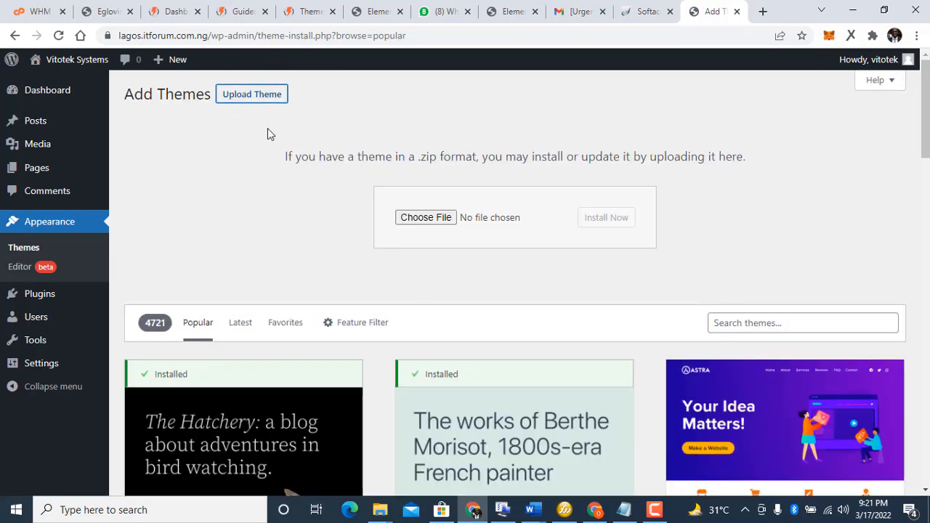
{"action": "left_click", "coordinate": [417, 219]}
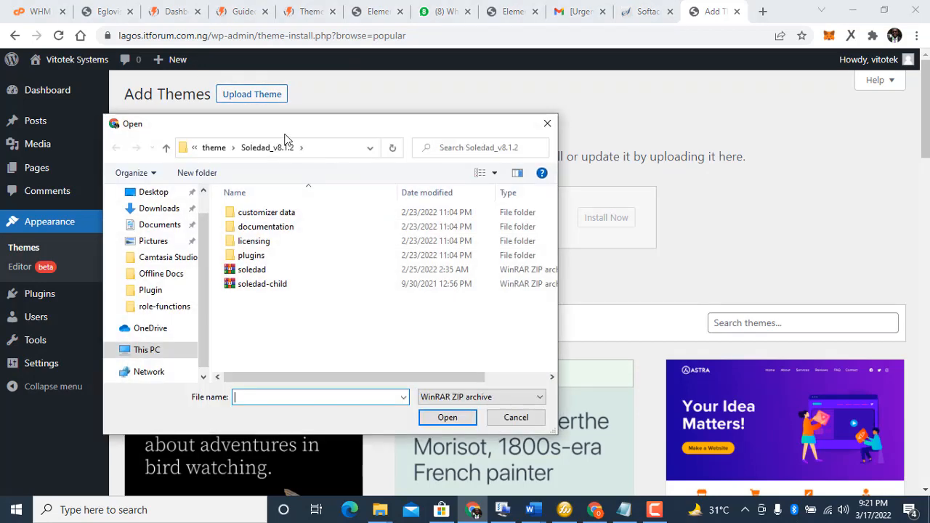
{"action": "left_click", "coordinate": [250, 284]}
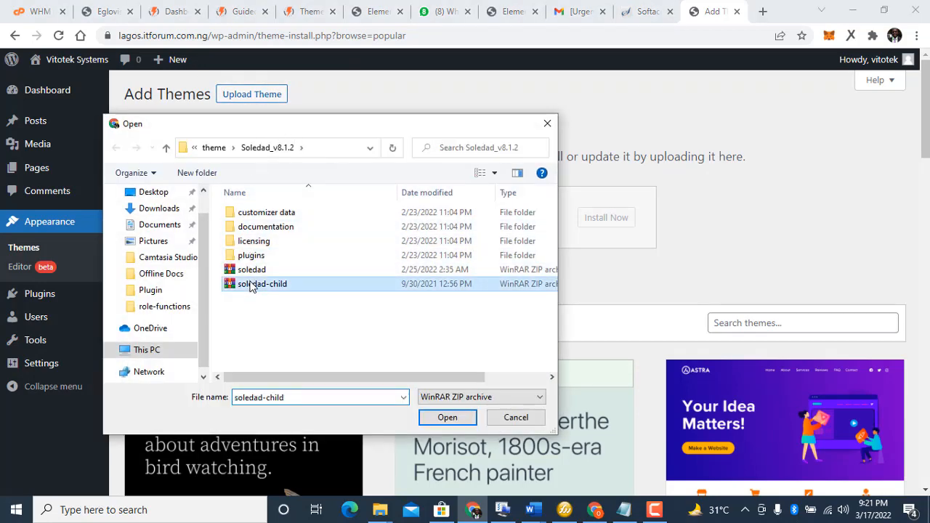
{"action": "left_click", "coordinate": [453, 420]}
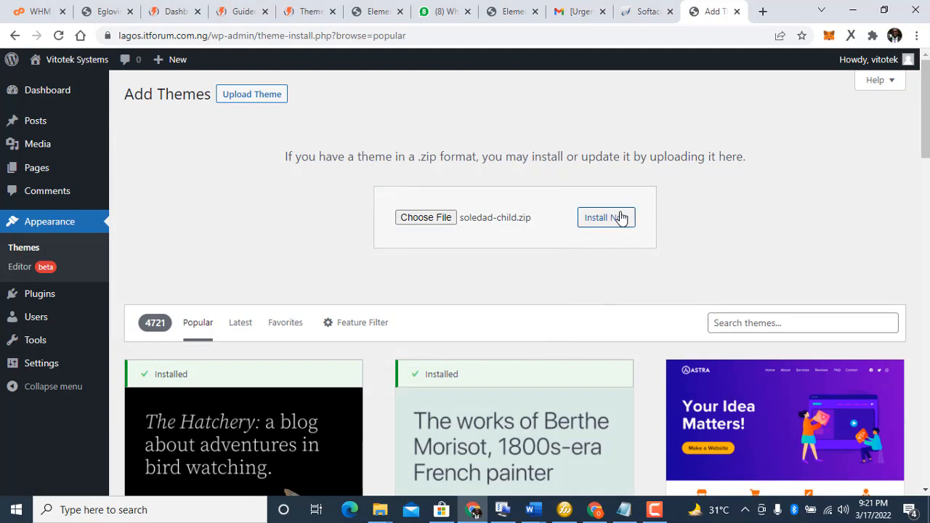
{"action": "left_click", "coordinate": [620, 218]}
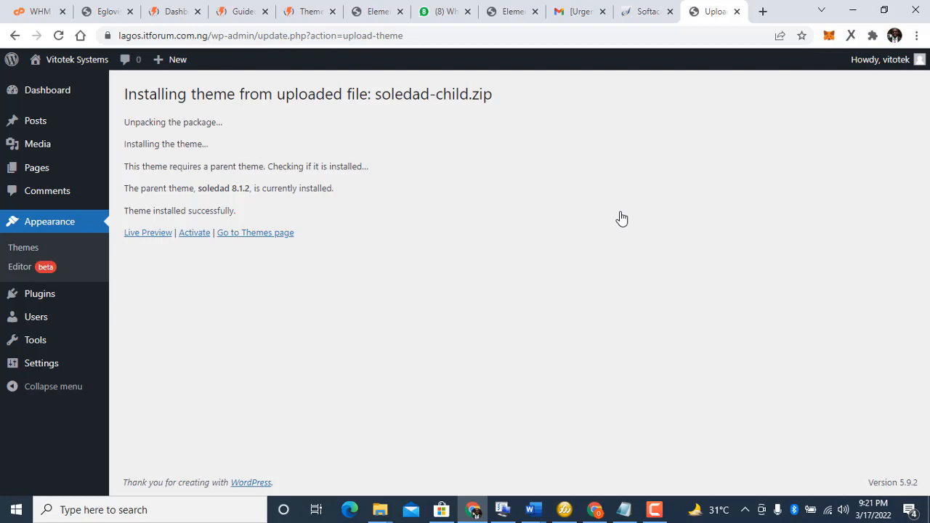
{"action": "left_click", "coordinate": [191, 234]}
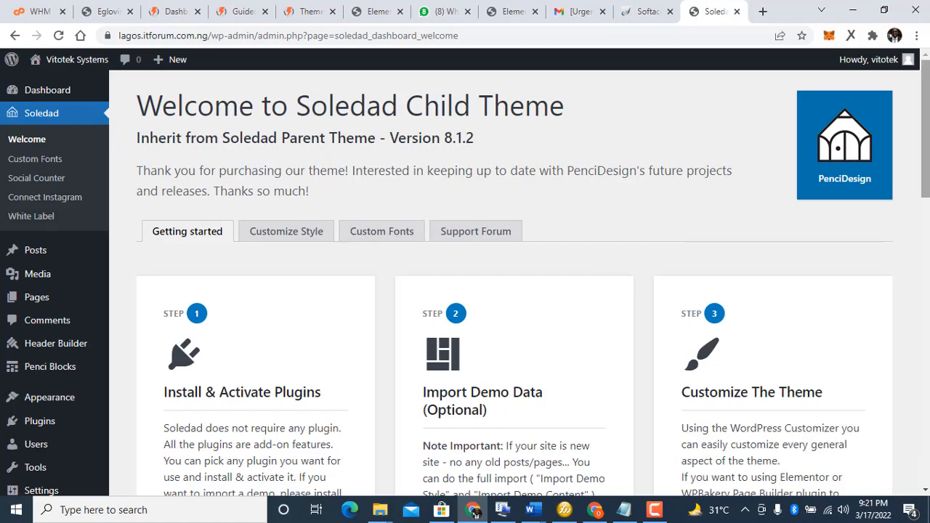
Step: Scroll the Soledad welcome page and launch its Install Plugins installer
{"action": "left_click_drag", "start_coordinate": [918, 120], "coordinate": [899, 221]}
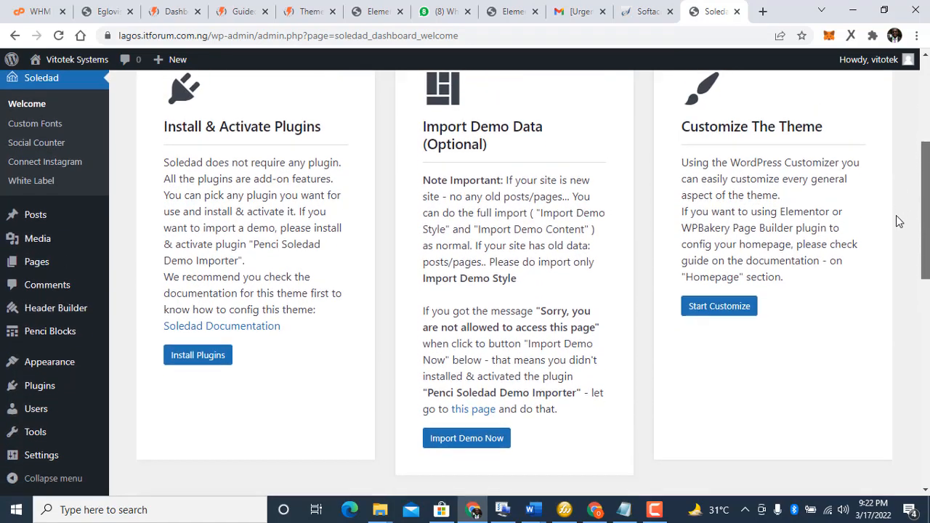
{"action": "scroll", "coordinate": [887, 229], "scroll_direction": "down", "scroll_amount": 1}
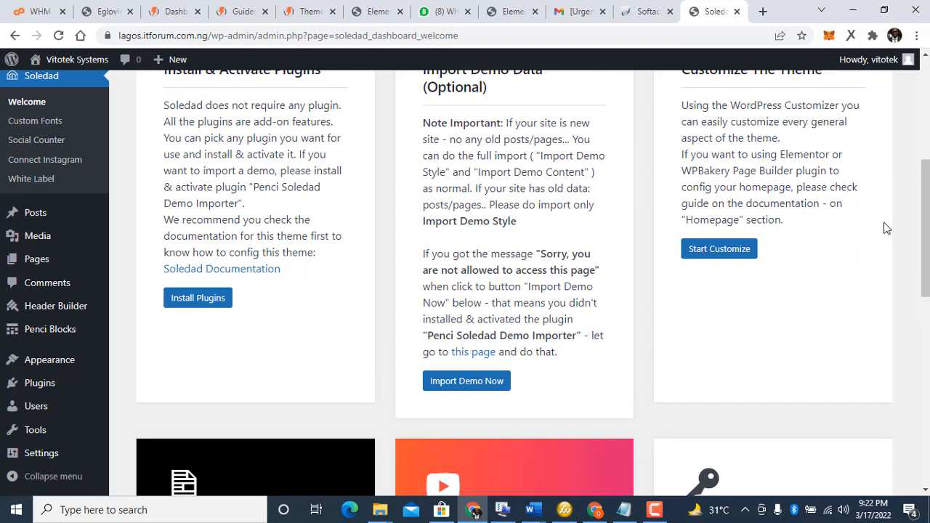
{"action": "left_click", "coordinate": [186, 306]}
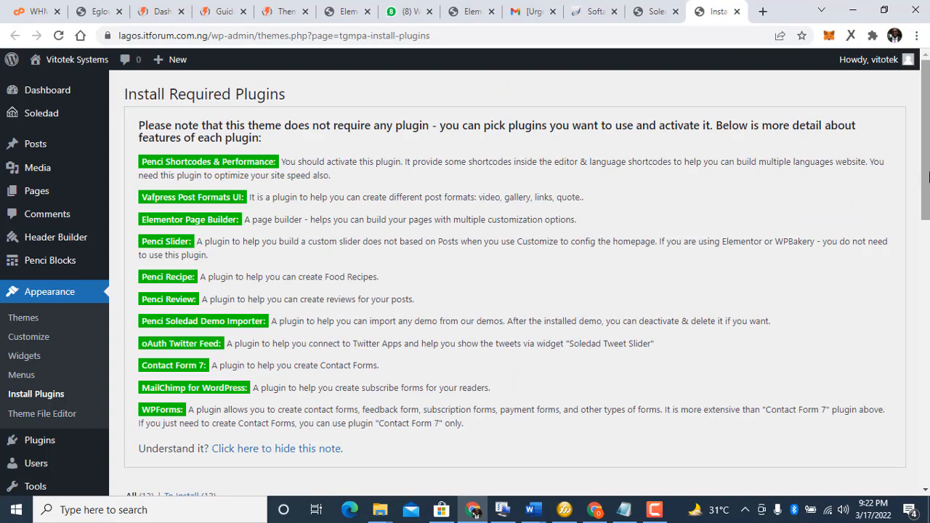
Step: Bulk-install all 12 required Soledad plugins, then return to the Required Plugins Installer
{"action": "left_click_drag", "start_coordinate": [927, 178], "coordinate": [907, 287]}
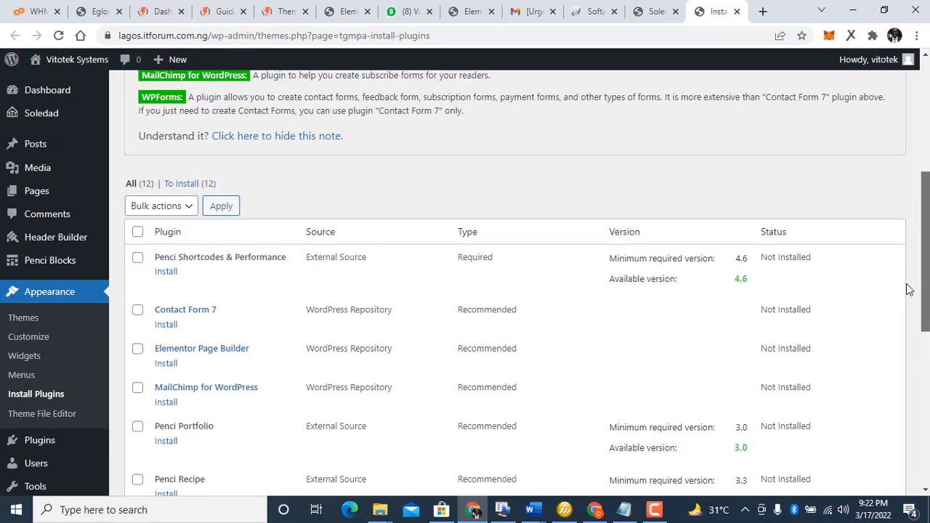
{"action": "left_click", "coordinate": [137, 232]}
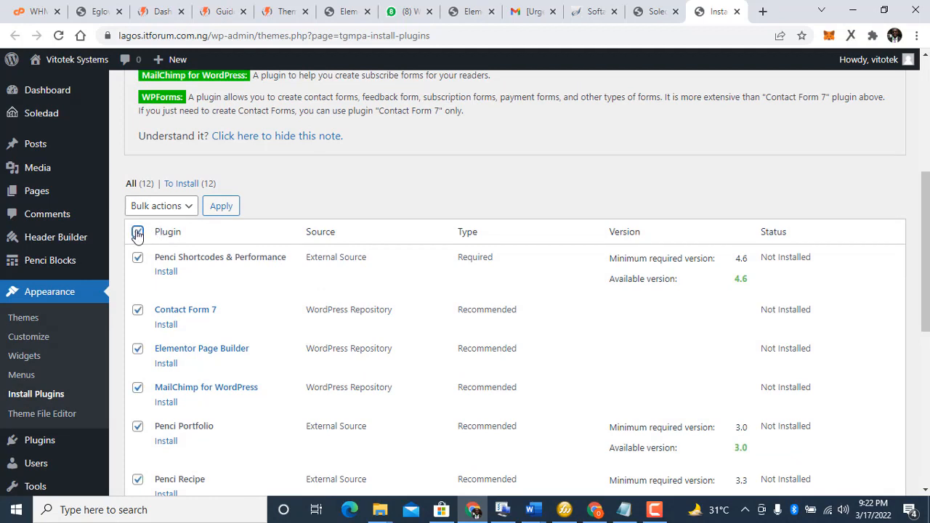
{"action": "left_click", "coordinate": [158, 209]}
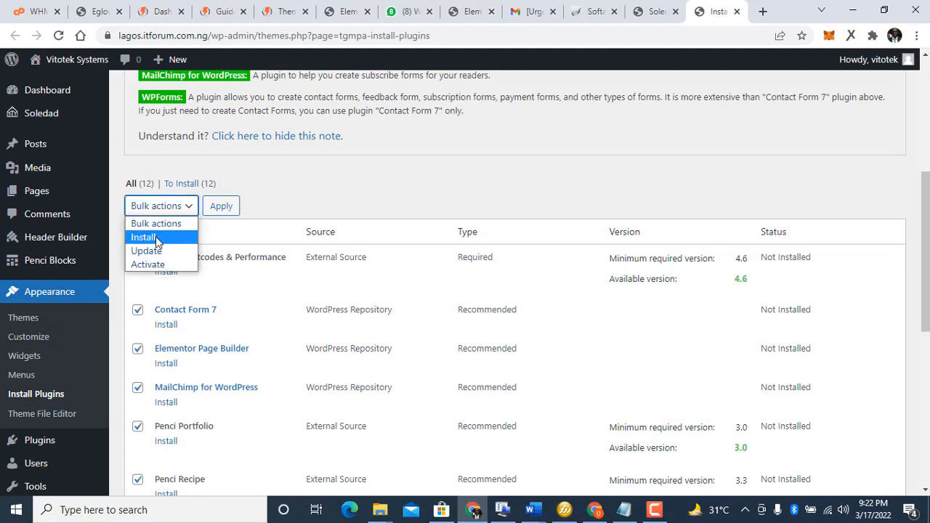
{"action": "left_click", "coordinate": [156, 238]}
{"action": "left_click", "coordinate": [234, 208]}
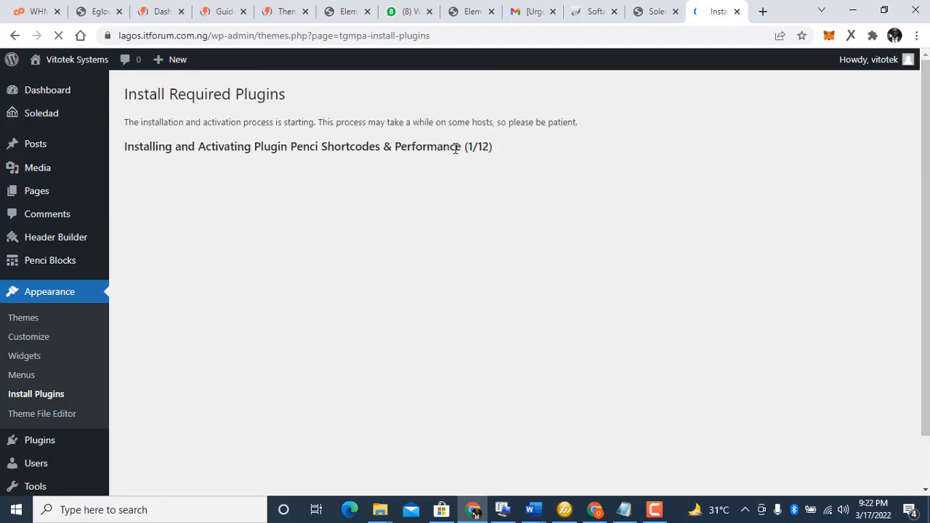
{"action": "left_click", "coordinate": [655, 510]}
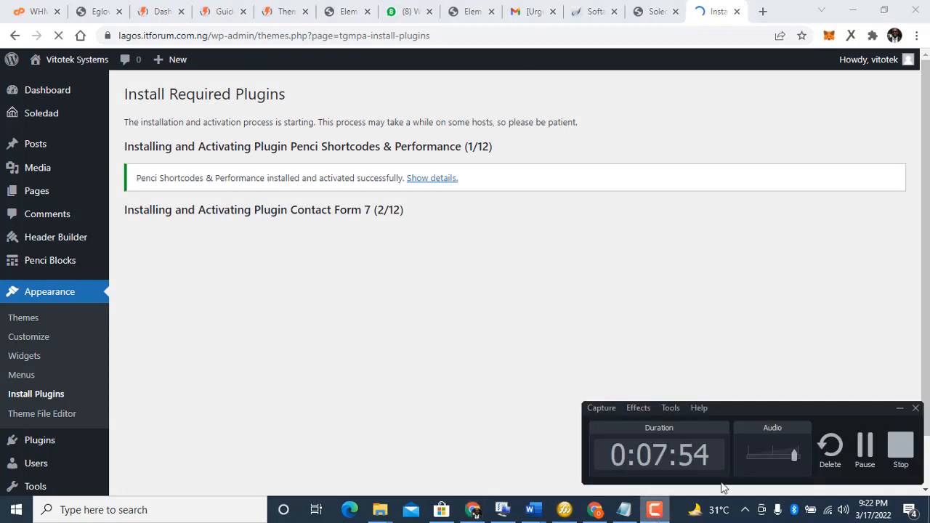
{"action": "left_click", "coordinate": [862, 445]}
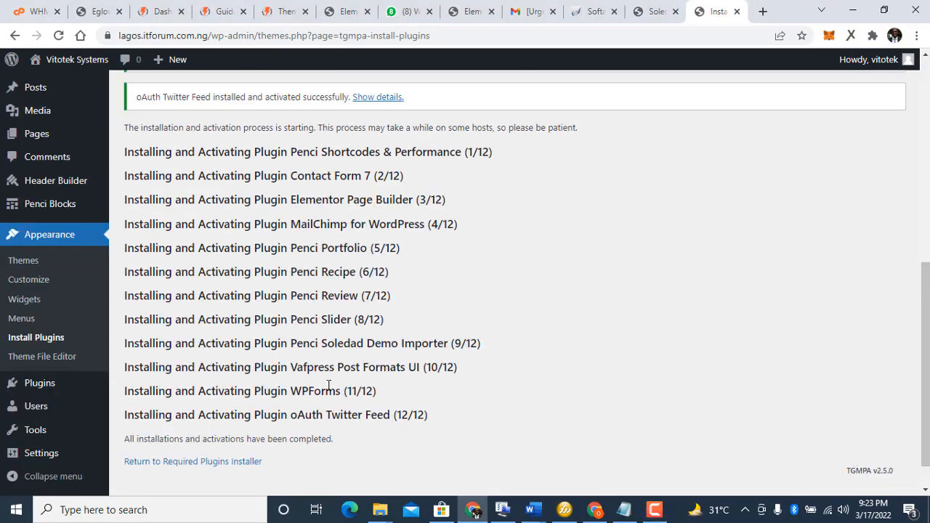
{"action": "left_click", "coordinate": [212, 468]}
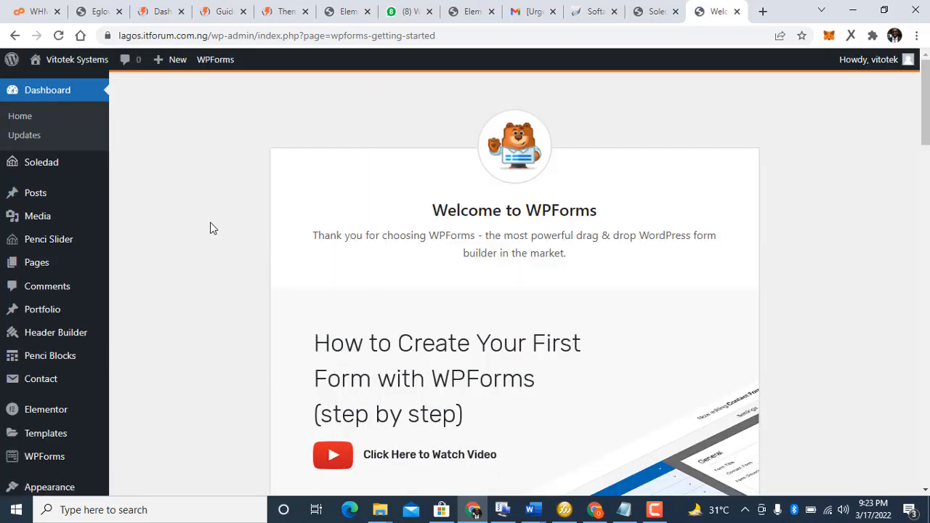
Step: Go to Appearance > Import Demo Data
{"action": "scroll", "coordinate": [210, 228], "scroll_direction": "down", "scroll_amount": 3}
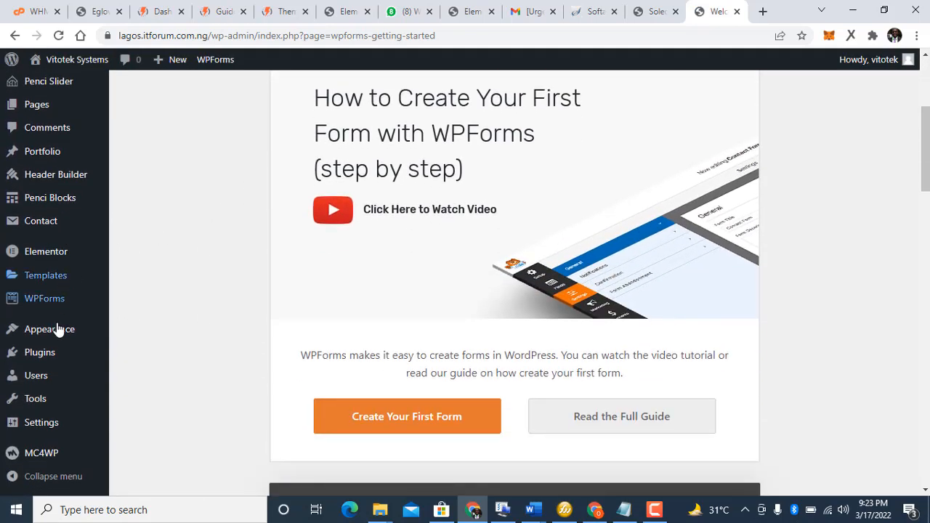
{"action": "mouse_move", "coordinate": [58, 330]}
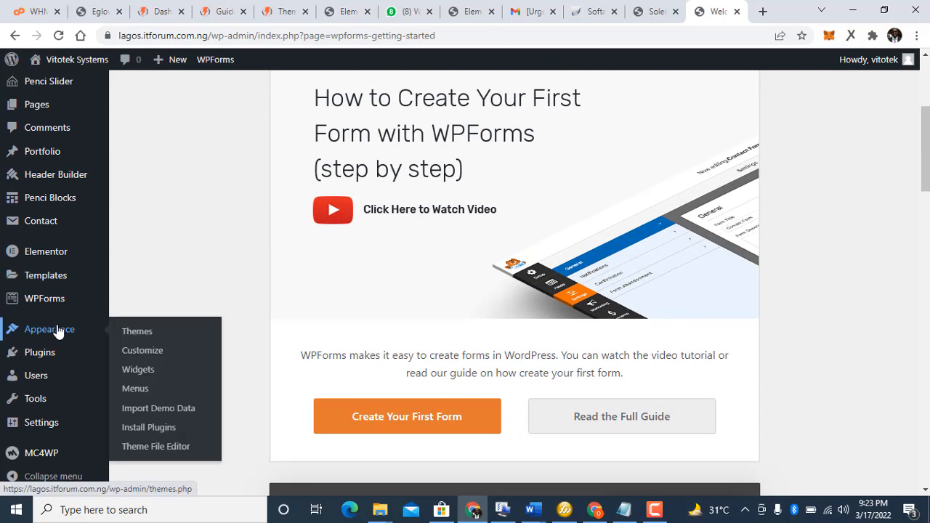
{"action": "left_click", "coordinate": [178, 413]}
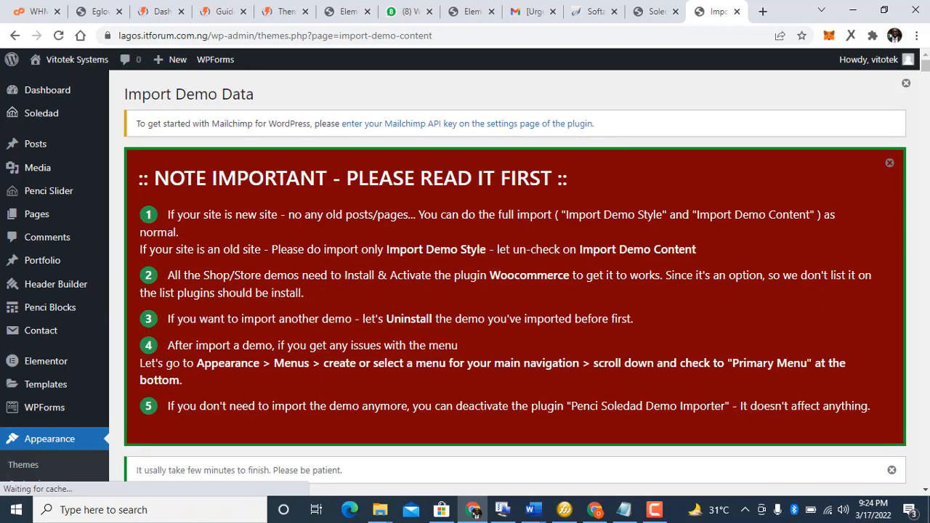
Step: Scroll through the demo grid to locate the Business demo
{"action": "scroll", "coordinate": [905, 87], "scroll_direction": "down", "scroll_amount": 15}
{"action": "scroll", "coordinate": [901, 91], "scroll_direction": "up", "scroll_amount": 10}
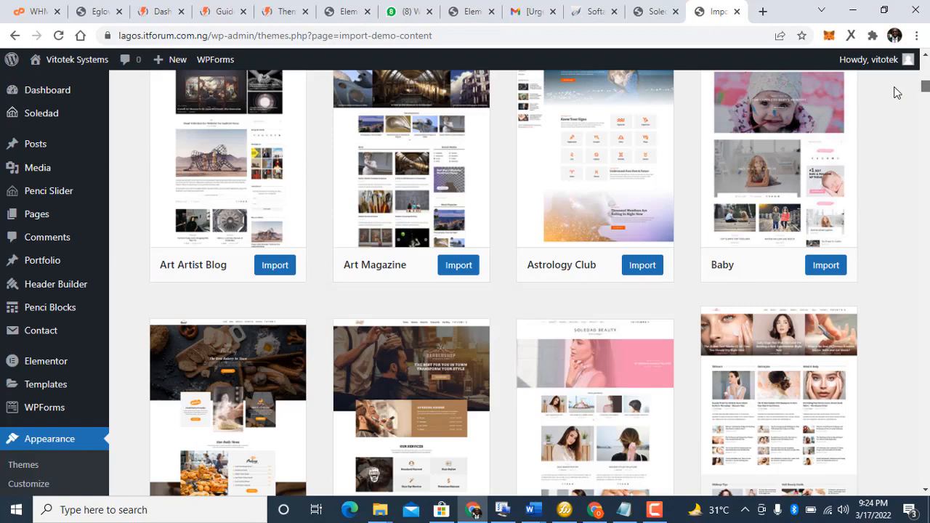
{"action": "scroll", "coordinate": [906, 83], "scroll_direction": "down", "scroll_amount": 4}
{"action": "mouse_move", "coordinate": [917, 75]}
{"action": "left_mouse_down"}
{"action": "mouse_move", "coordinate": [925, 62]}
{"action": "mouse_move", "coordinate": [926, 478]}
{"action": "mouse_move", "coordinate": [920, 401]}
{"action": "mouse_move", "coordinate": [900, 335]}
{"action": "mouse_move", "coordinate": [908, 278]}
{"action": "mouse_move", "coordinate": [925, 282]}
{"action": "mouse_move", "coordinate": [925, 69]}
{"action": "mouse_move", "coordinate": [925, 205]}
{"action": "left_mouse_up"}
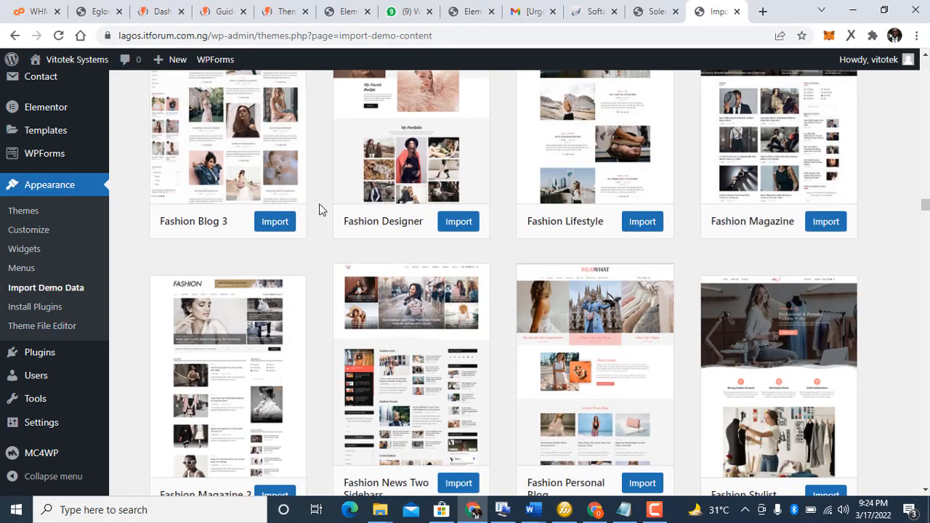
{"action": "scroll", "coordinate": [319, 208], "scroll_direction": "up", "scroll_amount": 1}
{"action": "scroll", "coordinate": [319, 210], "scroll_direction": "up", "scroll_amount": 15}
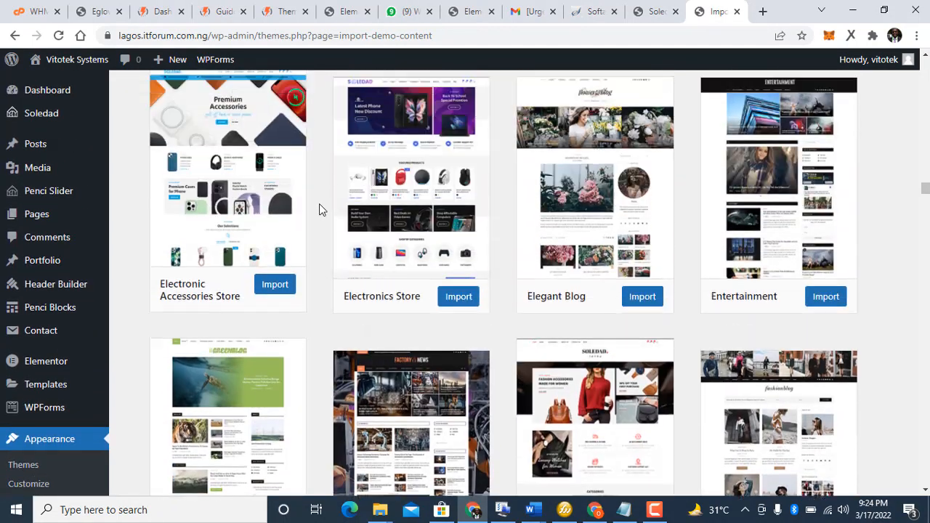
{"action": "scroll", "coordinate": [319, 203], "scroll_direction": "up", "scroll_amount": 8}
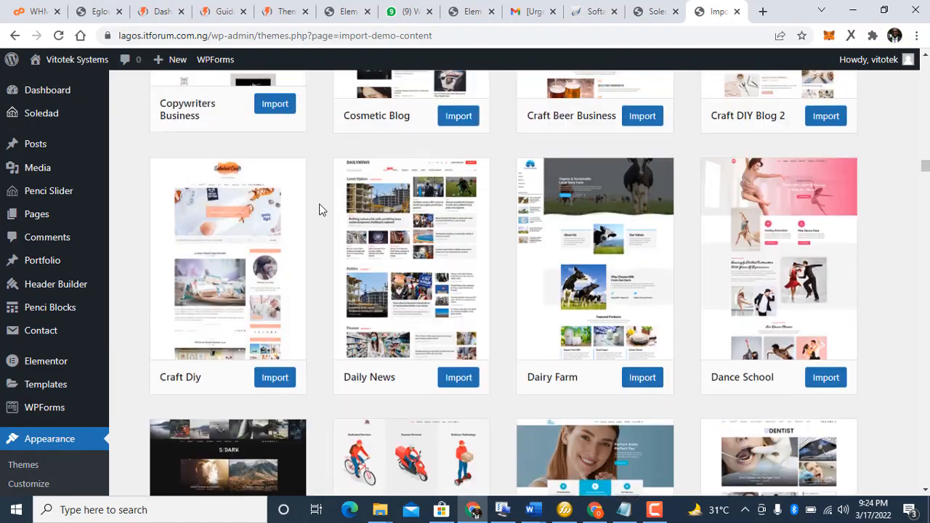
{"action": "scroll", "coordinate": [319, 209], "scroll_direction": "up", "scroll_amount": 8}
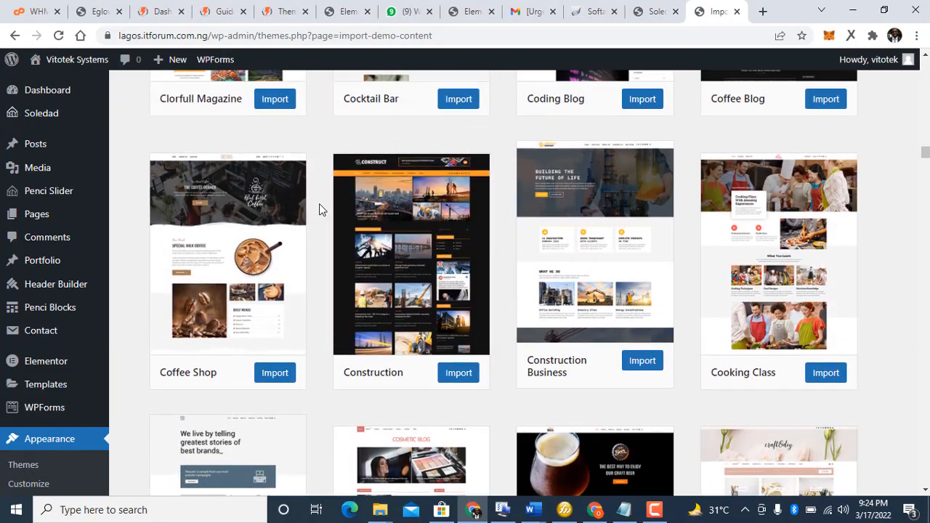
{"action": "scroll", "coordinate": [319, 210], "scroll_direction": "up", "scroll_amount": 8}
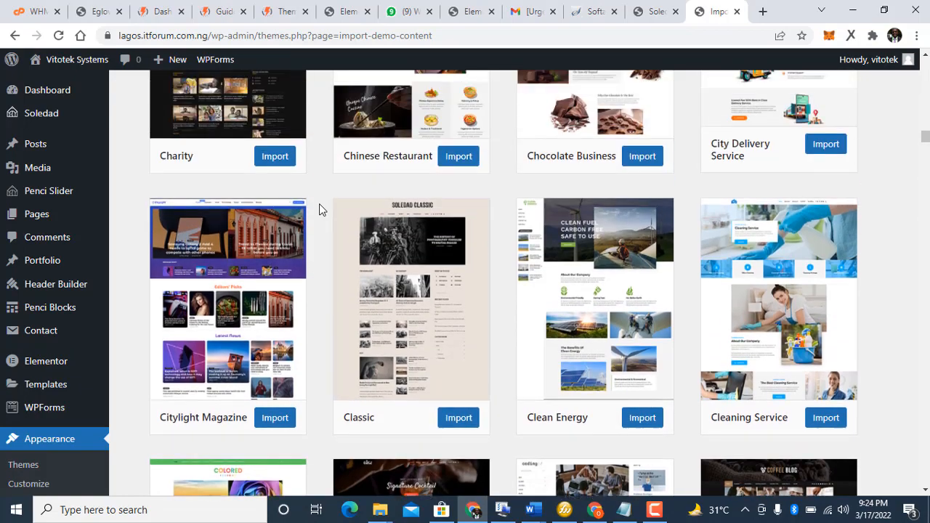
{"action": "scroll", "coordinate": [319, 209], "scroll_direction": "up", "scroll_amount": 10}
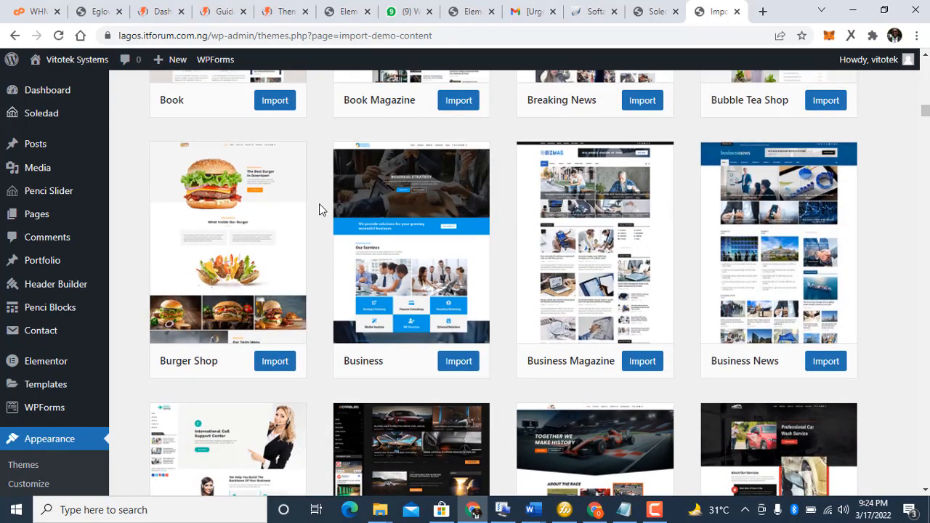
Step: Start importing the Business demo and confirm the import
{"action": "mouse_move", "coordinate": [481, 352]}
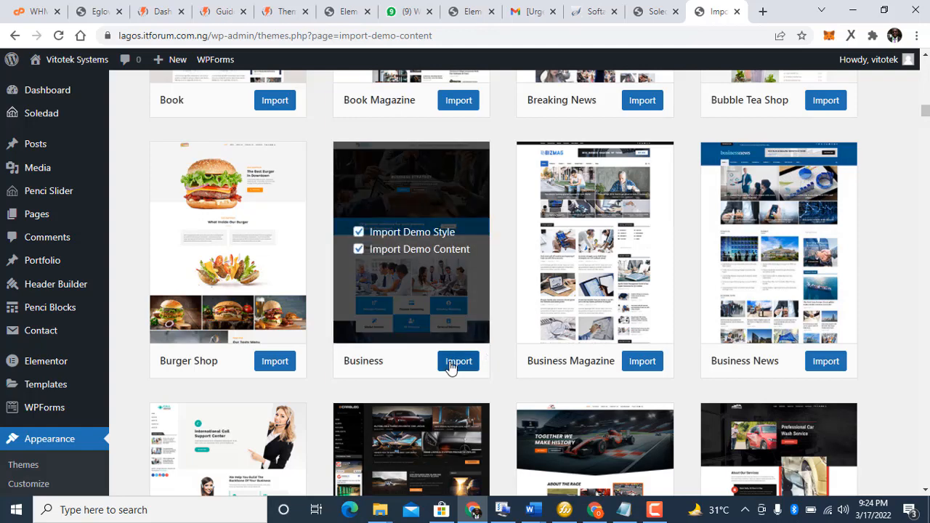
{"action": "left_click", "coordinate": [458, 361]}
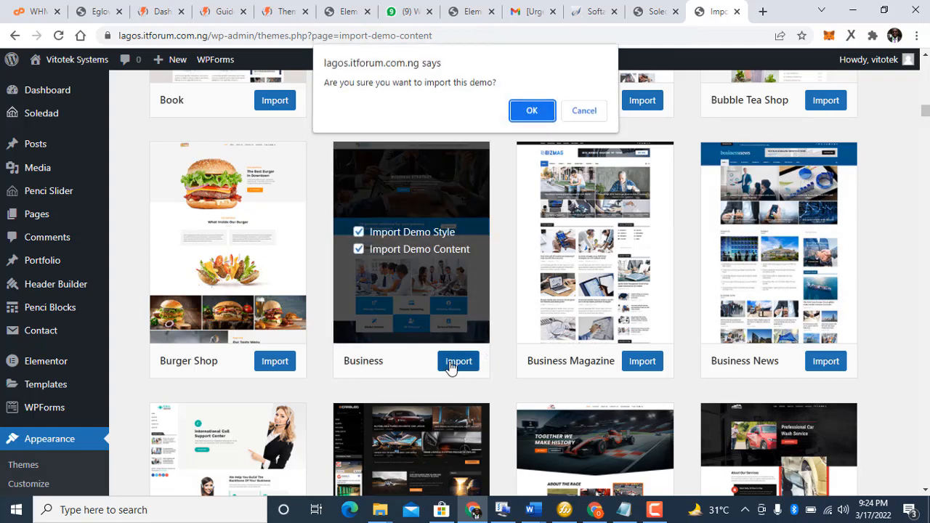
{"action": "left_click", "coordinate": [517, 116]}
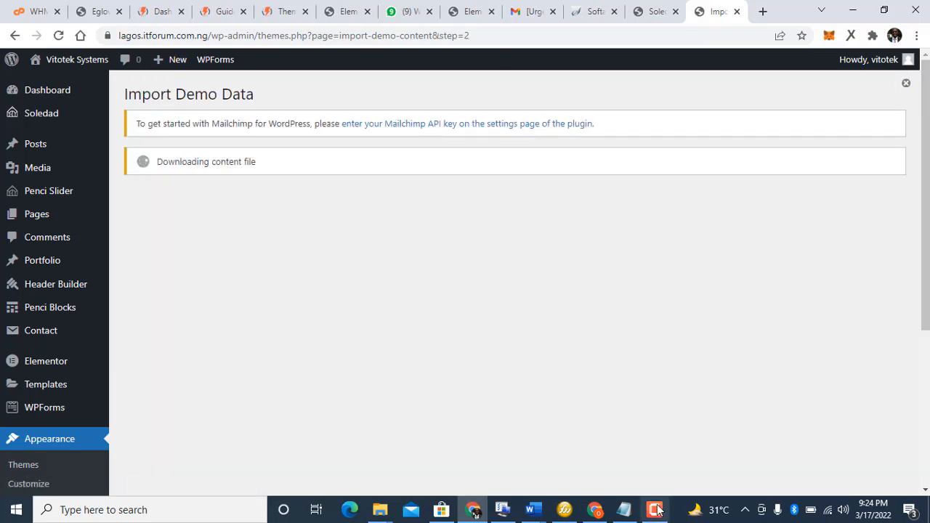
{"action": "left_click", "coordinate": [655, 511]}
{"action": "left_click", "coordinate": [655, 512]}
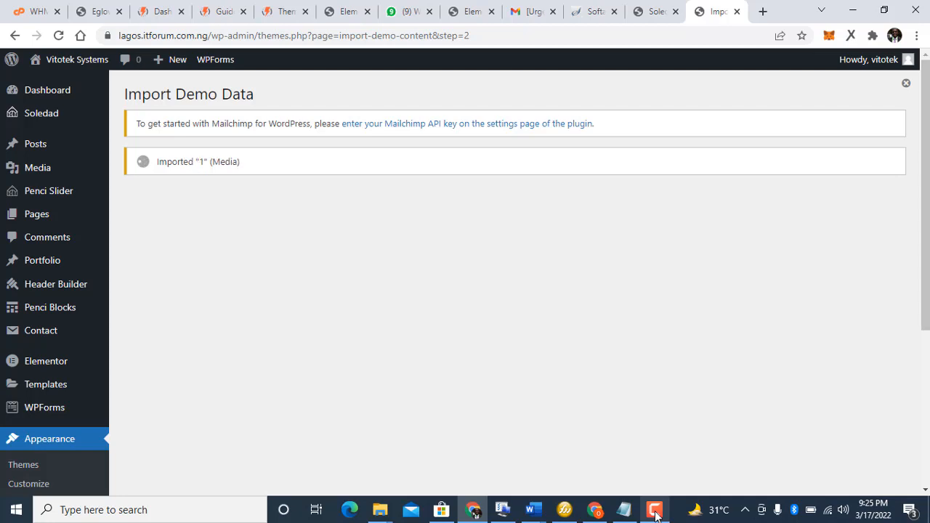
{"action": "left_click", "coordinate": [655, 512]}
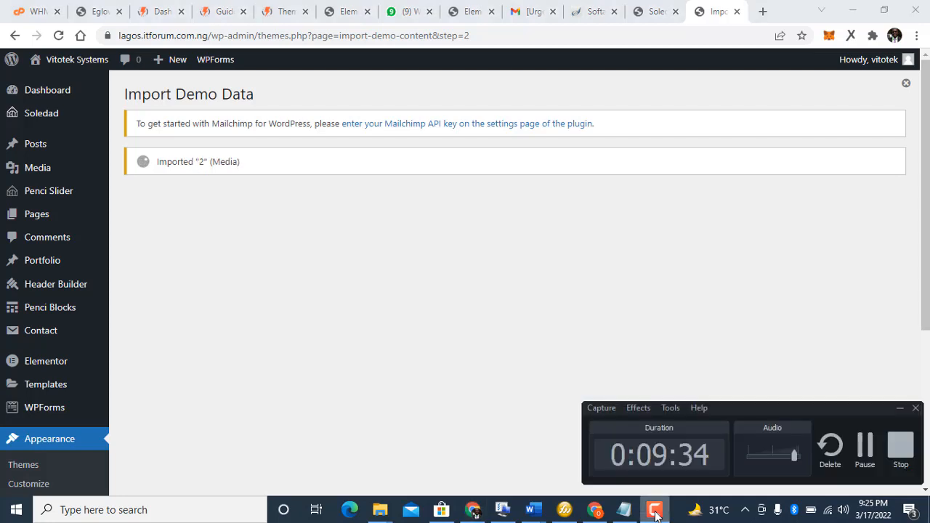
{"action": "left_click", "coordinate": [865, 443]}
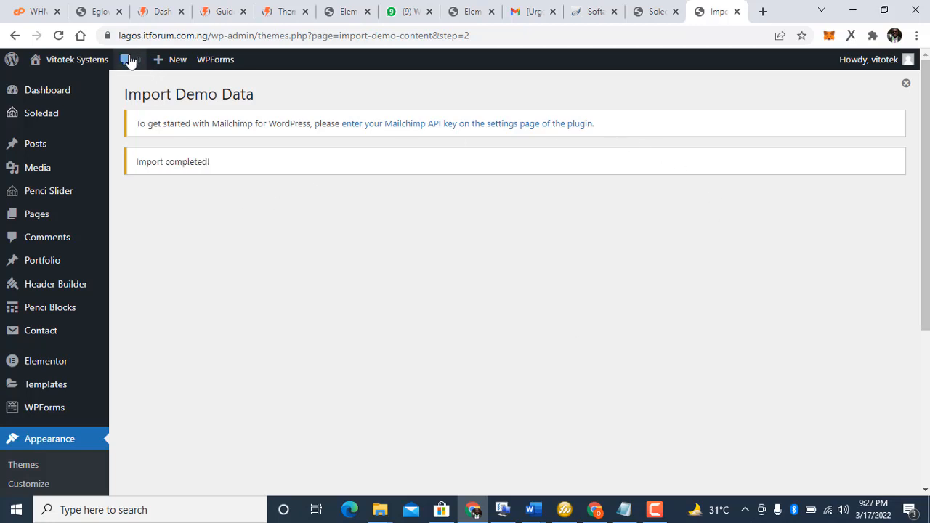
Step: Check the Soledad welcome tab, then return to Import Demo Data showing Import completed!
{"action": "left_click", "coordinate": [651, 11]}
{"action": "left_click", "coordinate": [727, 13]}
{"action": "left_click", "coordinate": [646, 13]}
{"action": "left_click", "coordinate": [702, 12]}
Step: Remove the admin path from the address and load the lagos.itforum.com.ng/ home page
{"action": "left_click", "coordinate": [347, 35]}
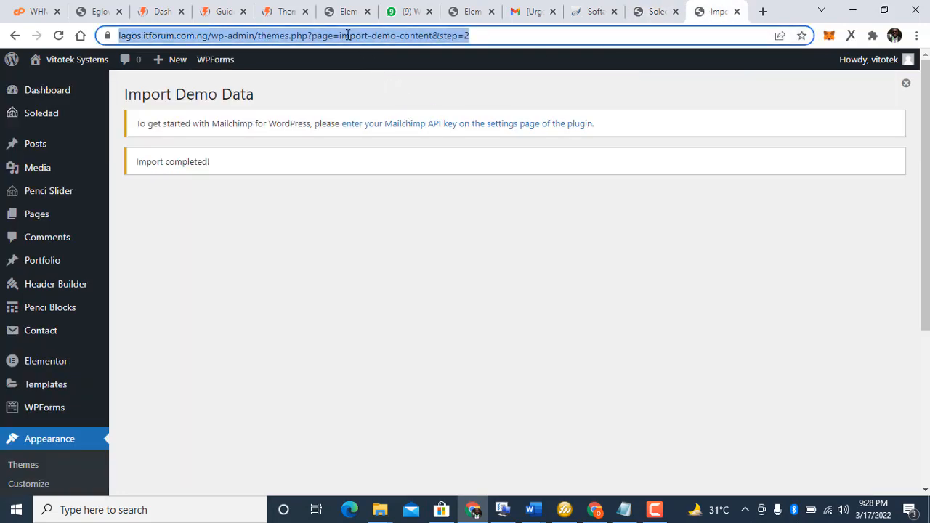
{"action": "type", "text": "itforum"}
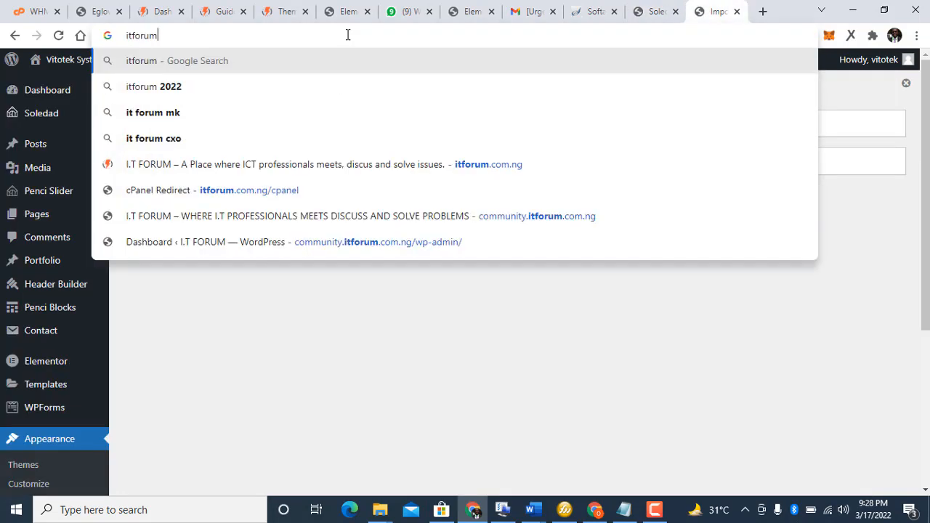
{"action": "key", "text": "Escape"}
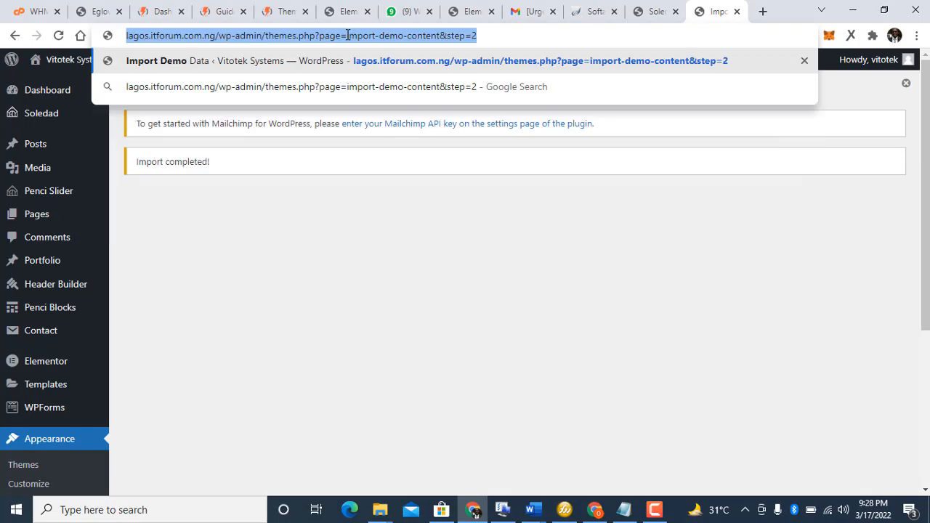
{"action": "left_click", "coordinate": [227, 37]}
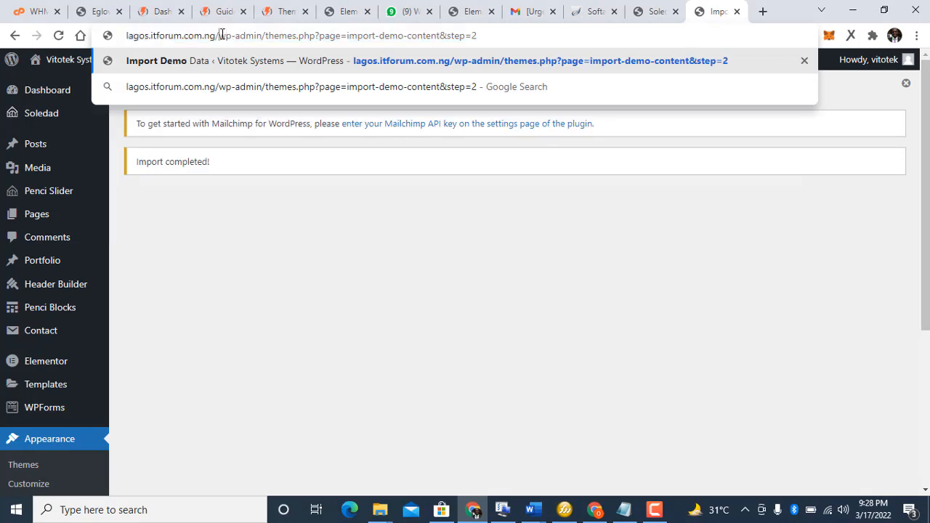
{"action": "left_click_drag", "start_coordinate": [220, 35], "coordinate": [595, 103]}
{"action": "key", "text": "BackSpace"}
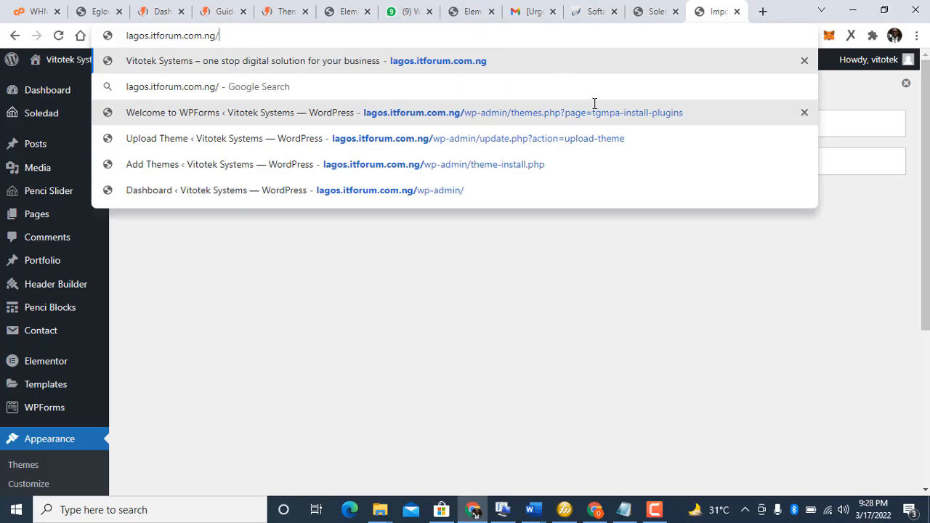
{"action": "key", "text": "Return"}
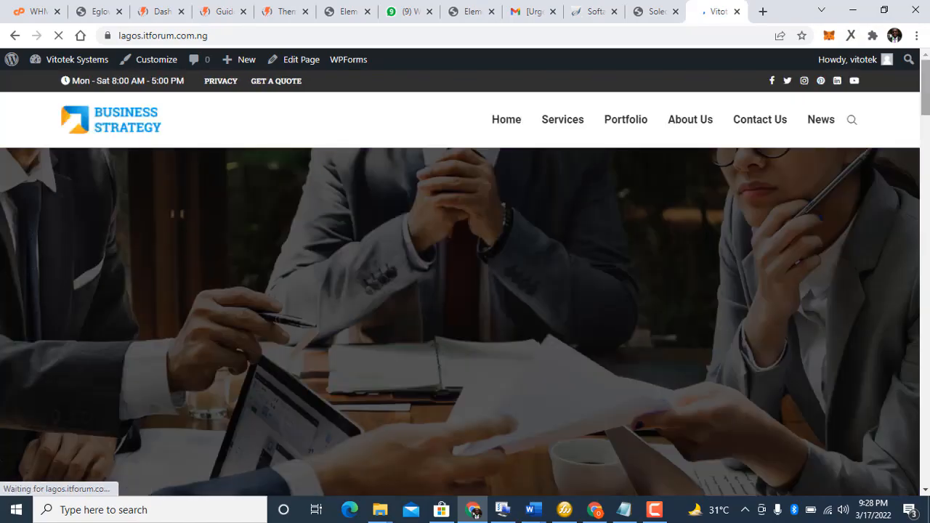
Step: Review the Business Strategy demo homepage, then switch to the I.T FORUM Theme My Login tab
{"action": "left_click_drag", "start_coordinate": [926, 99], "coordinate": [810, 384]}
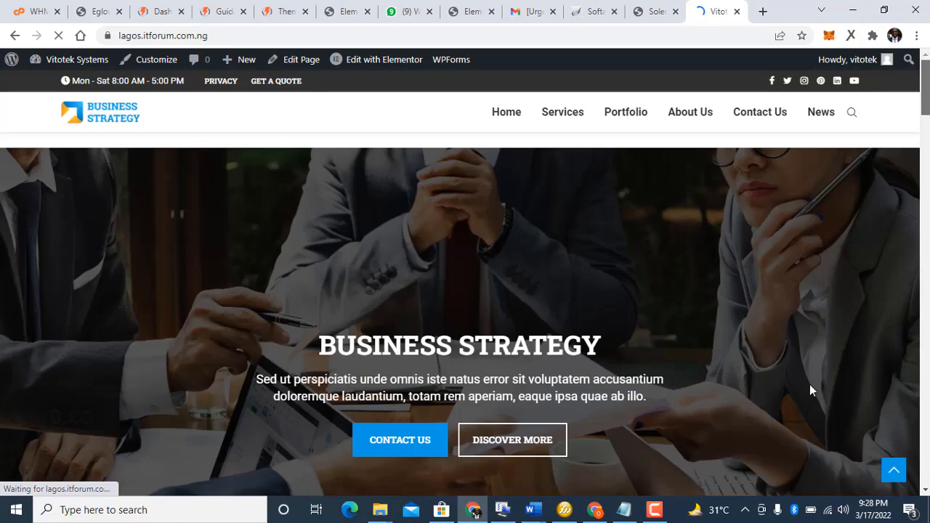
{"action": "scroll", "coordinate": [760, 223], "scroll_direction": "down", "scroll_amount": 10}
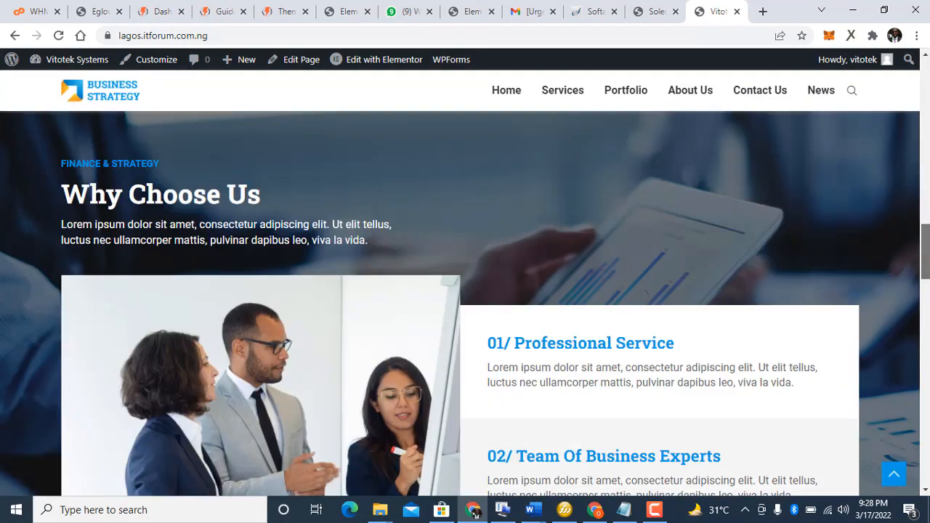
{"action": "left_click_drag", "start_coordinate": [925, 239], "coordinate": [913, 78]}
{"action": "left_click_drag", "start_coordinate": [925, 109], "coordinate": [926, 87]}
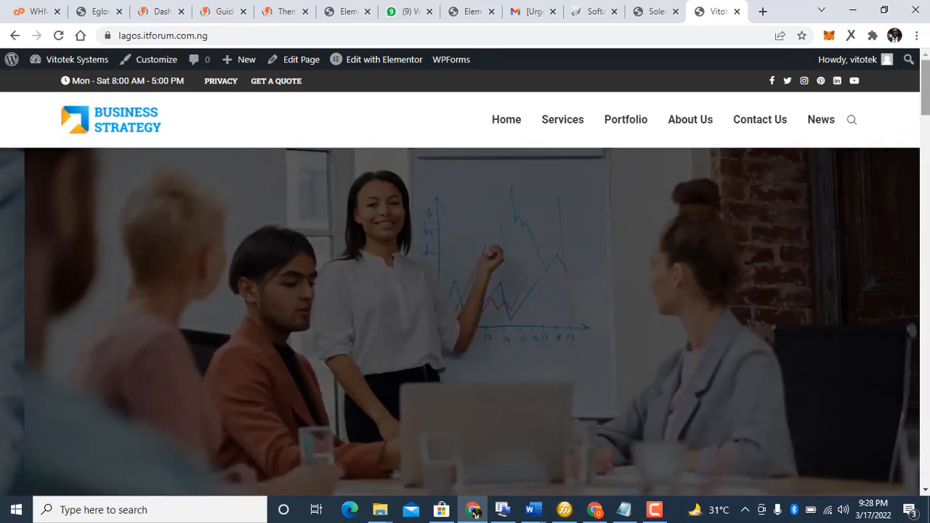
{"action": "mouse_move", "coordinate": [925, 87]}
{"action": "left_mouse_down"}
{"action": "mouse_move", "coordinate": [926, 125]}
{"action": "mouse_move", "coordinate": [926, 85]}
{"action": "left_mouse_up"}
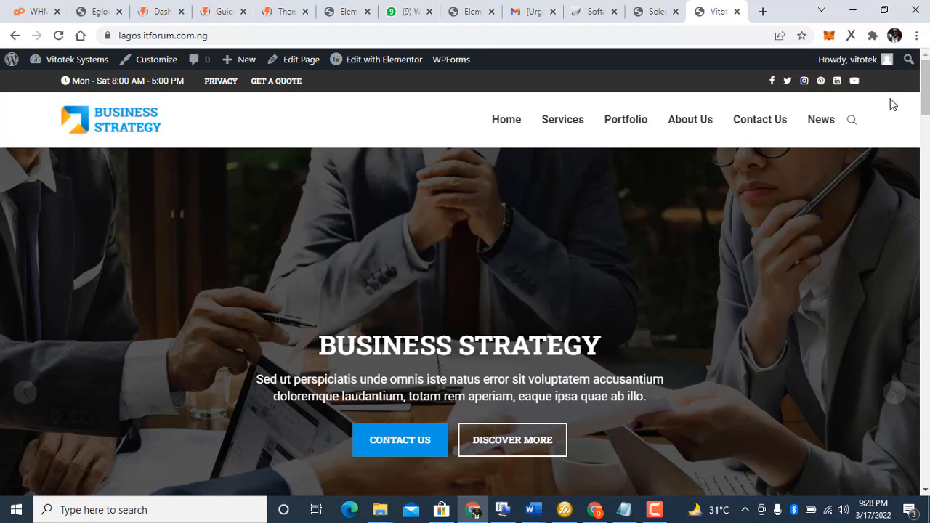
{"action": "left_click_drag", "start_coordinate": [925, 88], "coordinate": [780, 249]}
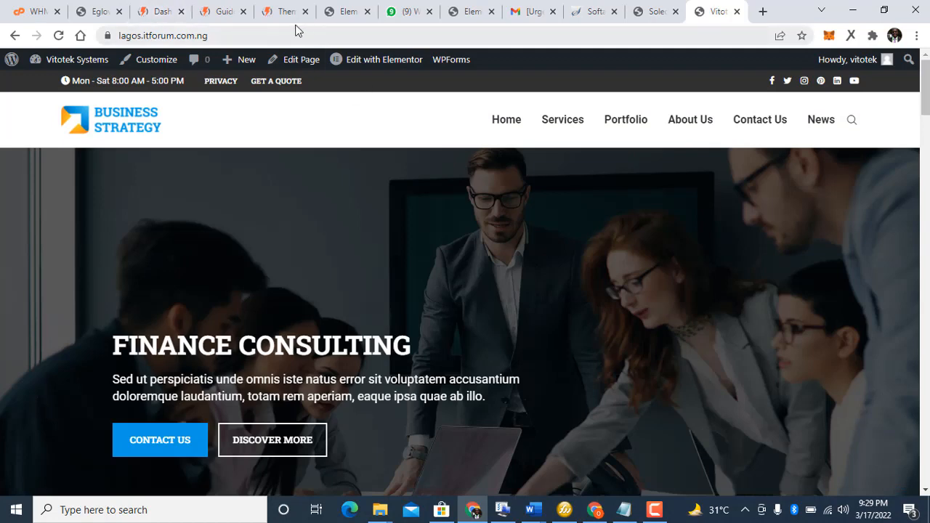
{"action": "left_click", "coordinate": [266, 12]}
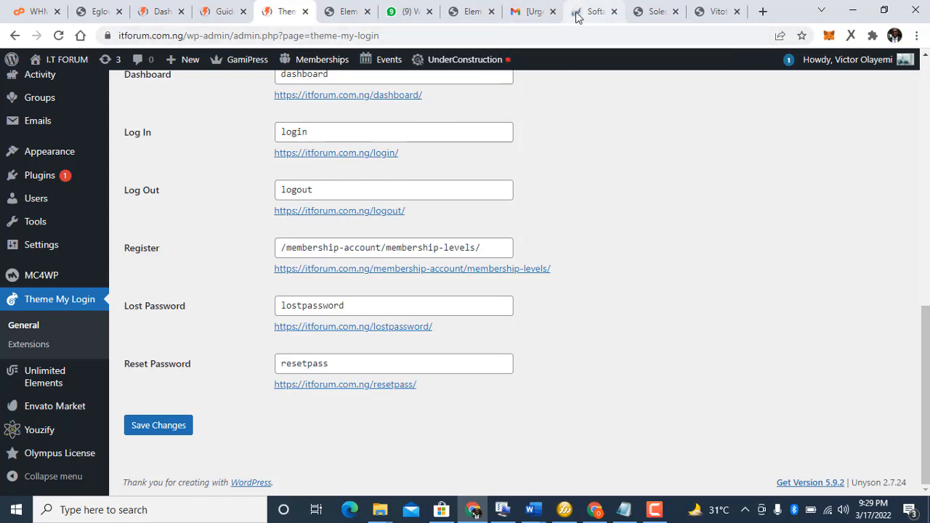
Step: From the Soledad tab, go to Plugins > Add New and show the Upload Plugin panel
{"action": "left_click", "coordinate": [642, 9]}
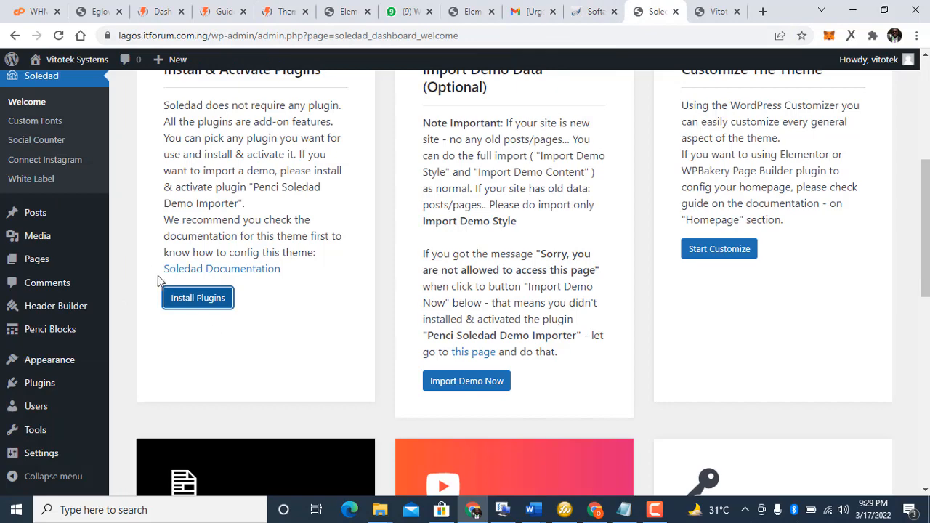
{"action": "left_click", "coordinate": [127, 220]}
{"action": "scroll", "coordinate": [128, 224], "scroll_direction": "down", "scroll_amount": 2}
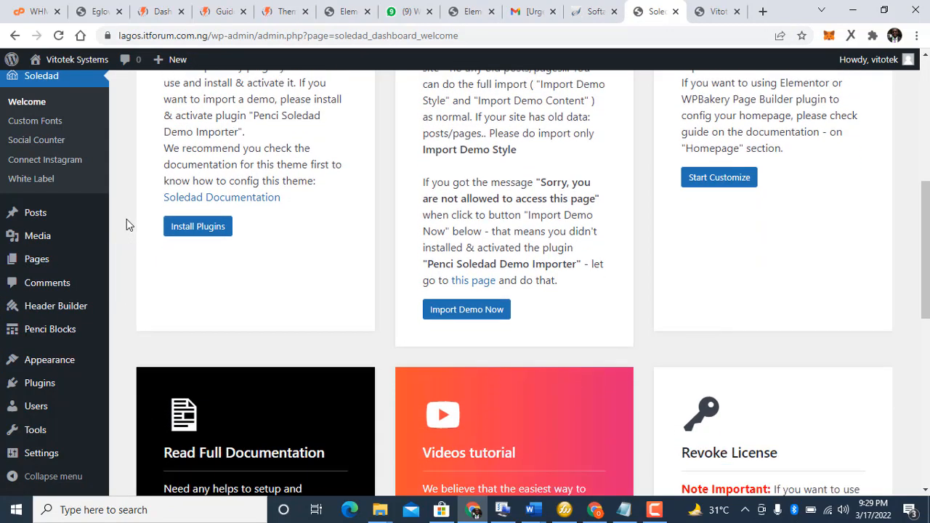
{"action": "mouse_move", "coordinate": [40, 383]}
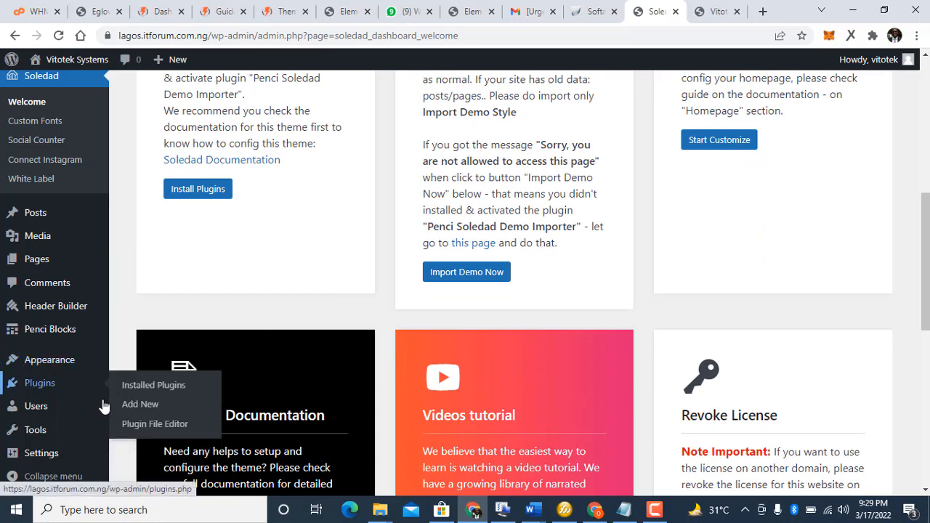
{"action": "left_click", "coordinate": [136, 396]}
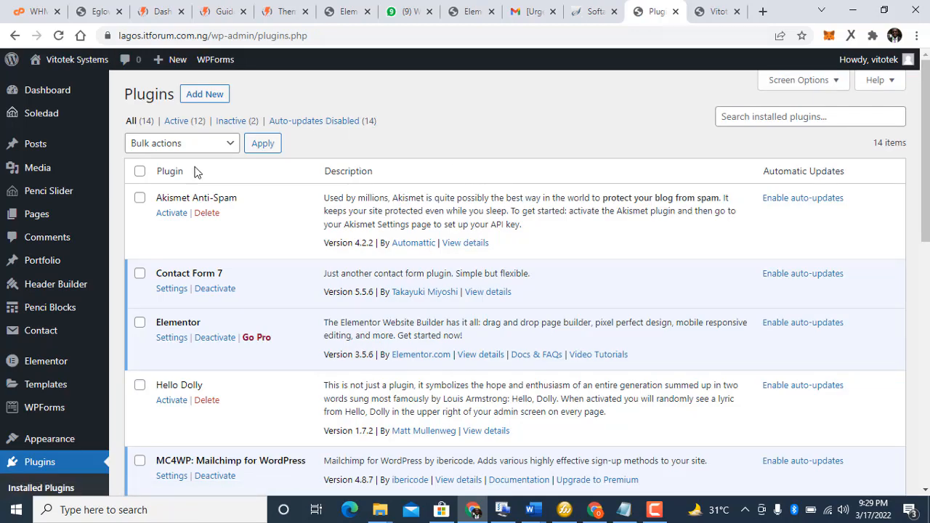
{"action": "left_click", "coordinate": [185, 98]}
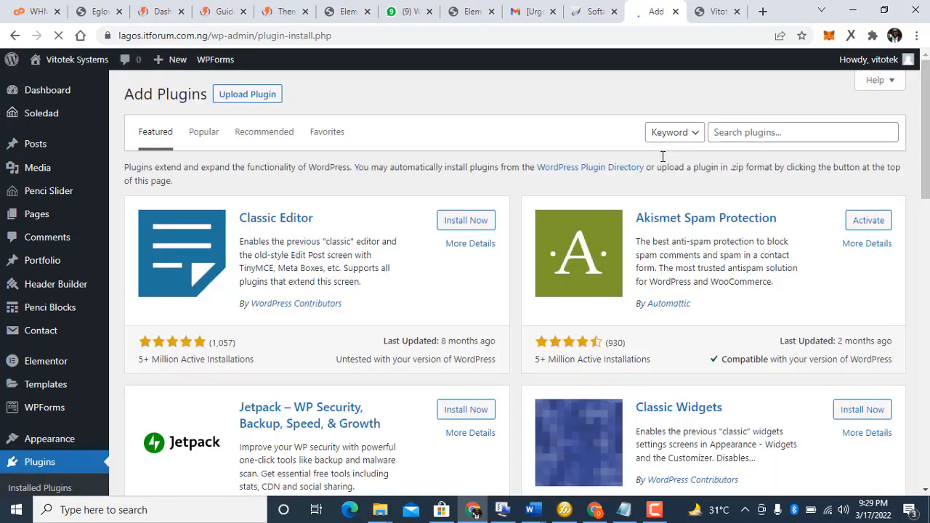
{"action": "left_click", "coordinate": [230, 98]}
Step: Choose elementor-pro.zip from Documents > Plugin > elementor-package_v3.6.3 as the plugin upload
{"action": "left_click", "coordinate": [449, 220]}
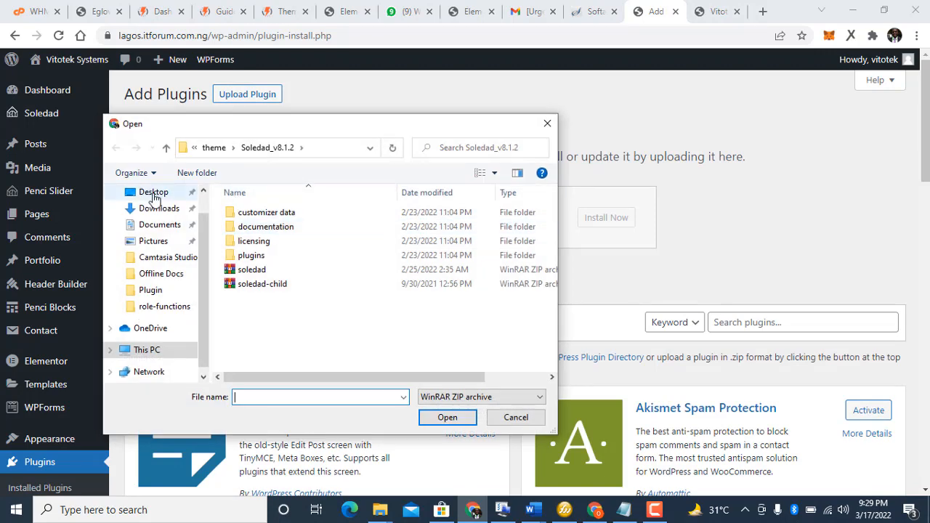
{"action": "left_click", "coordinate": [166, 150]}
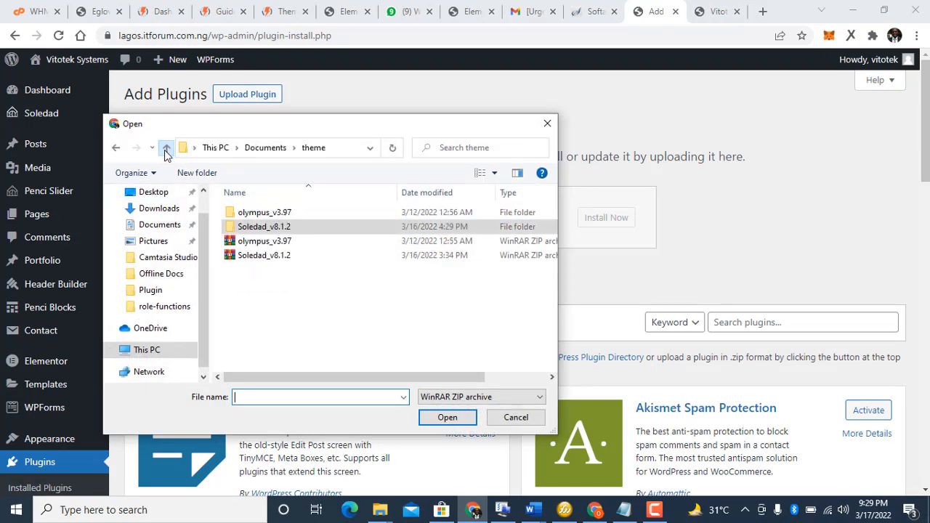
{"action": "left_click", "coordinate": [167, 150]}
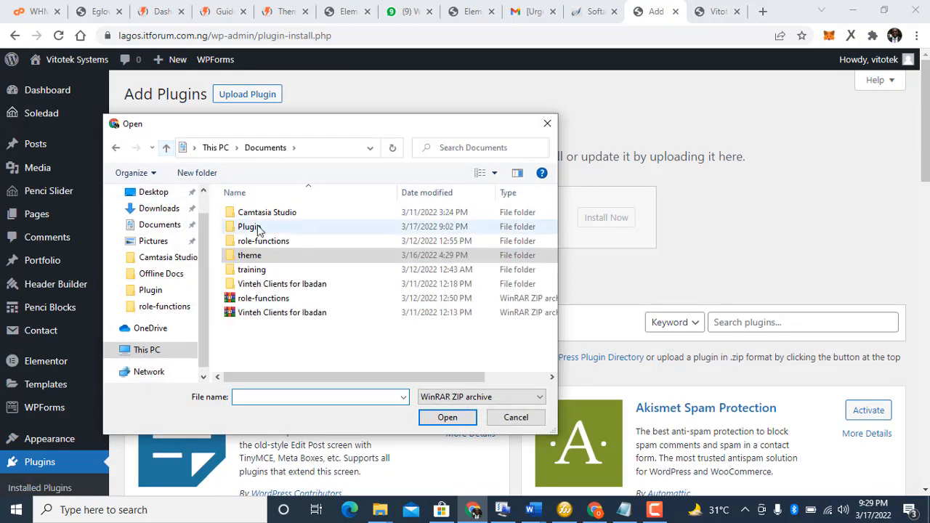
{"action": "left_click", "coordinate": [167, 149]}
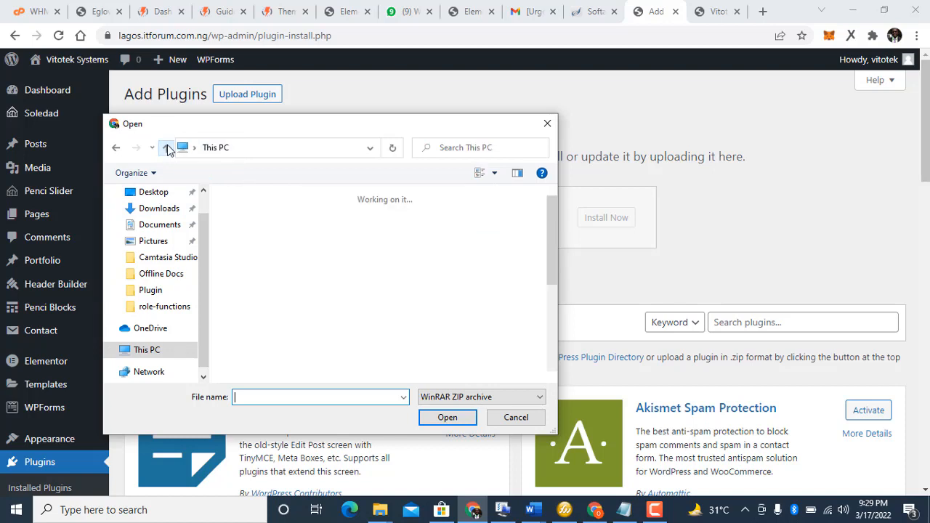
{"action": "double_click", "coordinate": [271, 297]}
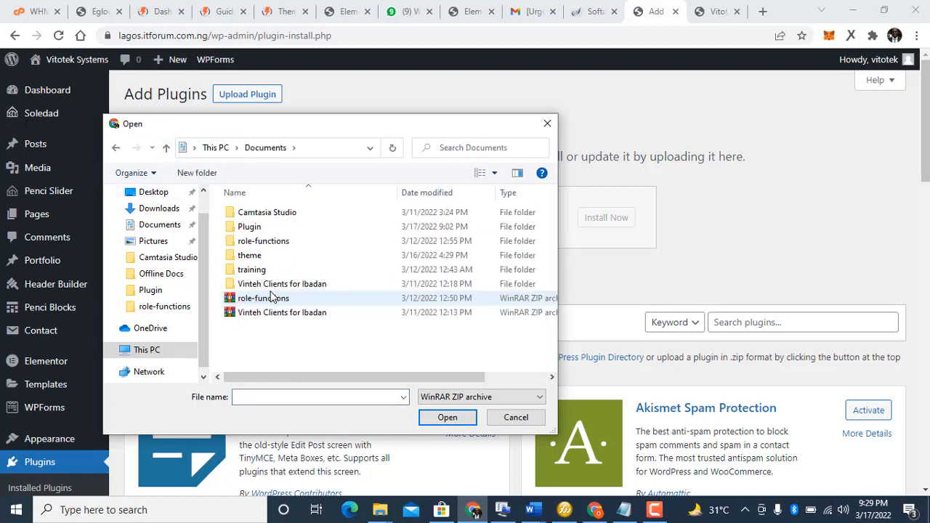
{"action": "double_click", "coordinate": [246, 228]}
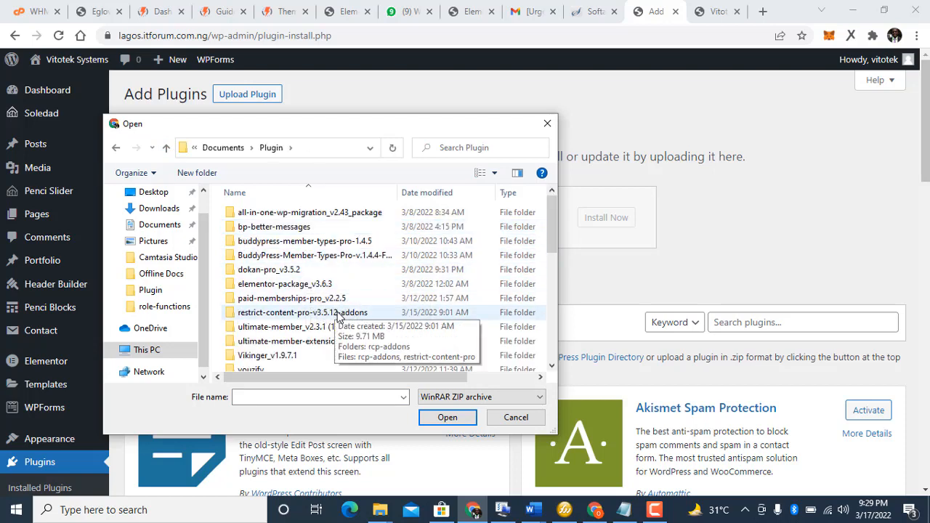
{"action": "double_click", "coordinate": [303, 285]}
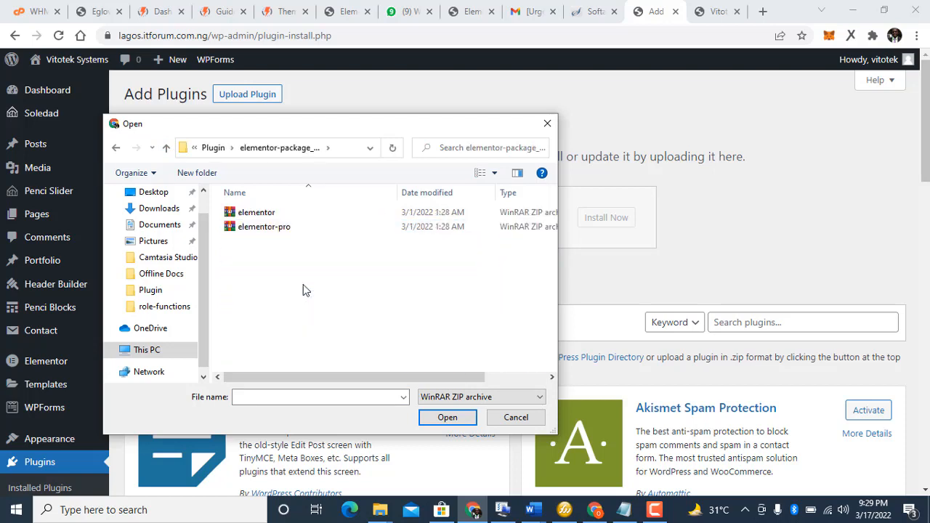
{"action": "left_click", "coordinate": [245, 228]}
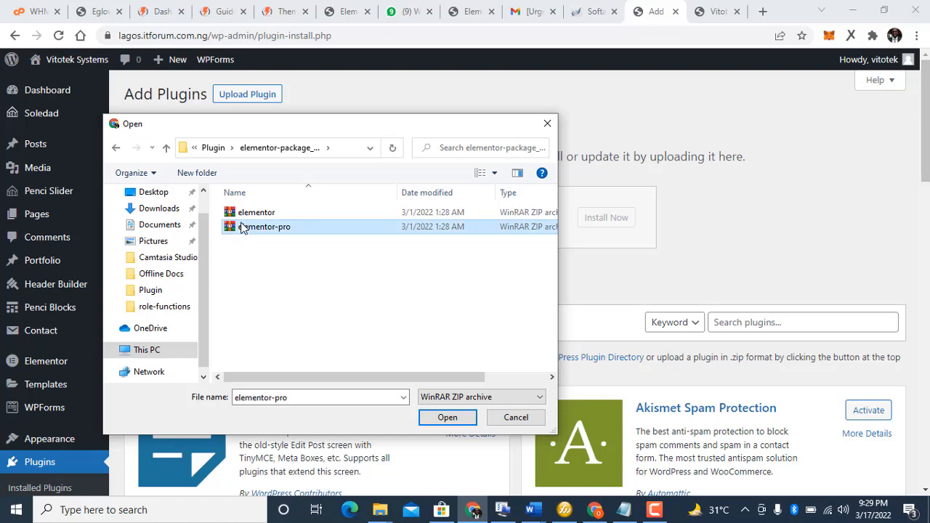
{"action": "left_click", "coordinate": [458, 423]}
Step: Install the Elementor Pro package and activate the plugin
{"action": "left_click", "coordinate": [608, 218]}
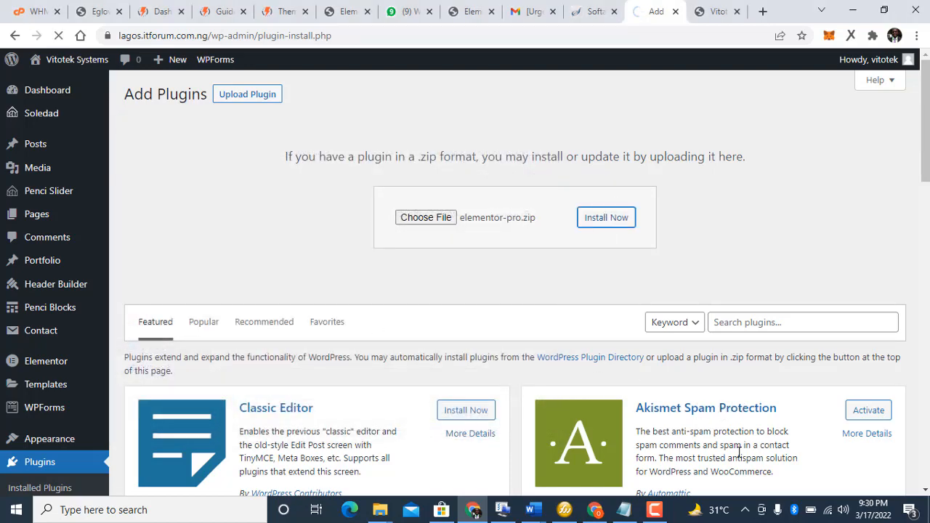
{"action": "left_click", "coordinate": [654, 509]}
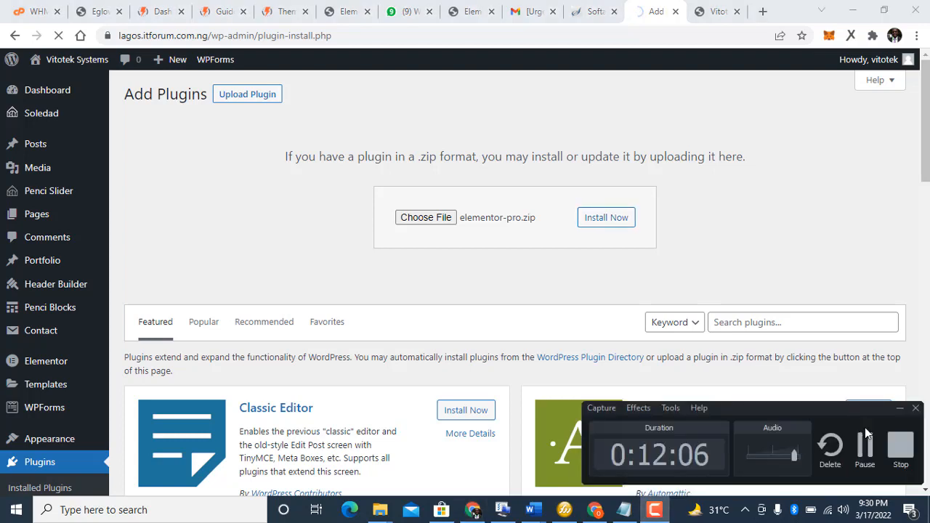
{"action": "left_click", "coordinate": [867, 451]}
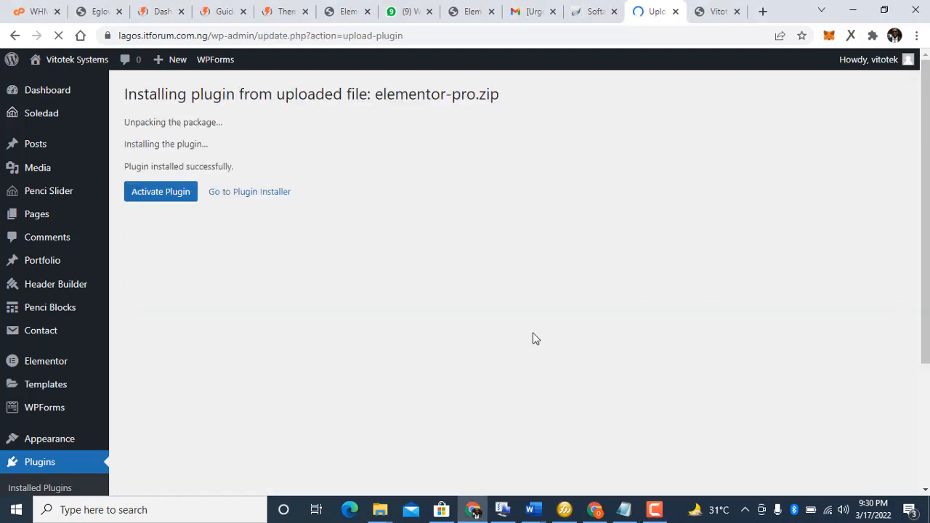
{"action": "left_click", "coordinate": [171, 194]}
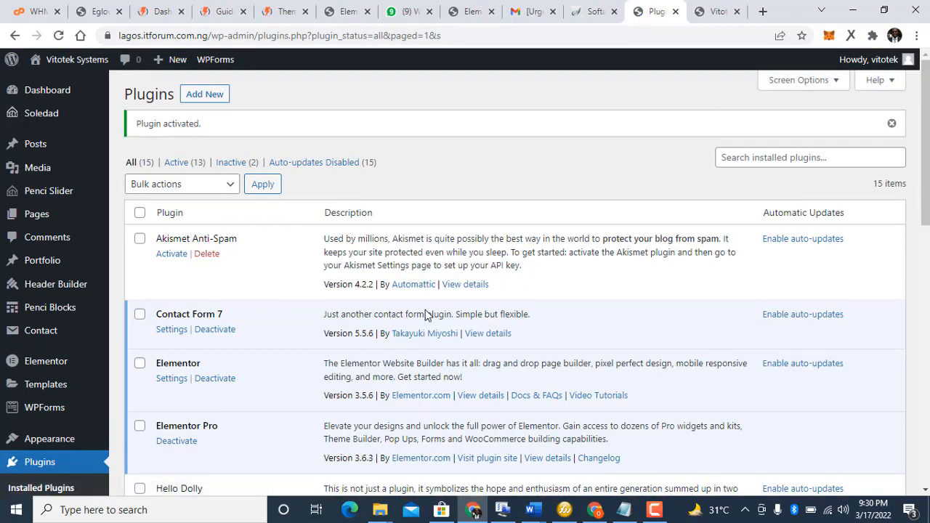
Step: Reload the live site and open its homepage in the Elementor editor
{"action": "left_click", "coordinate": [719, 13]}
{"action": "left_click", "coordinate": [277, 35]}
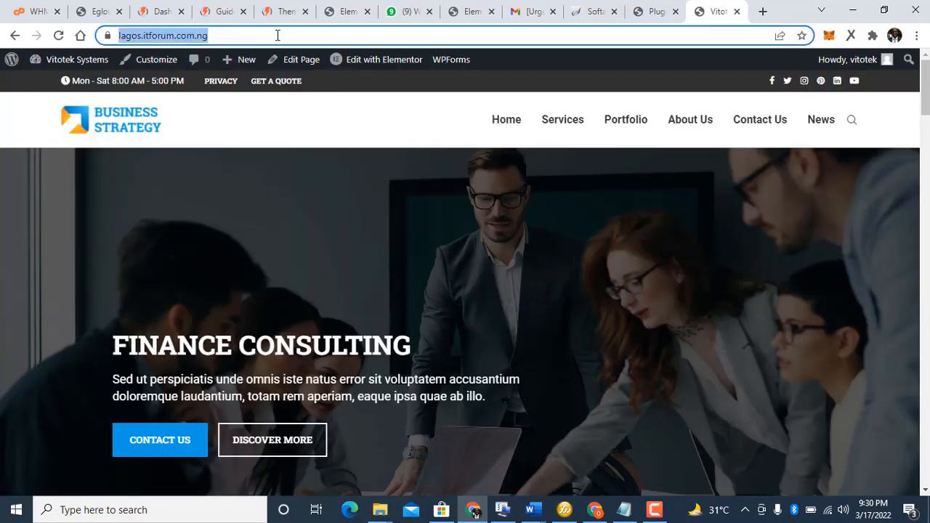
{"action": "key", "text": "Return"}
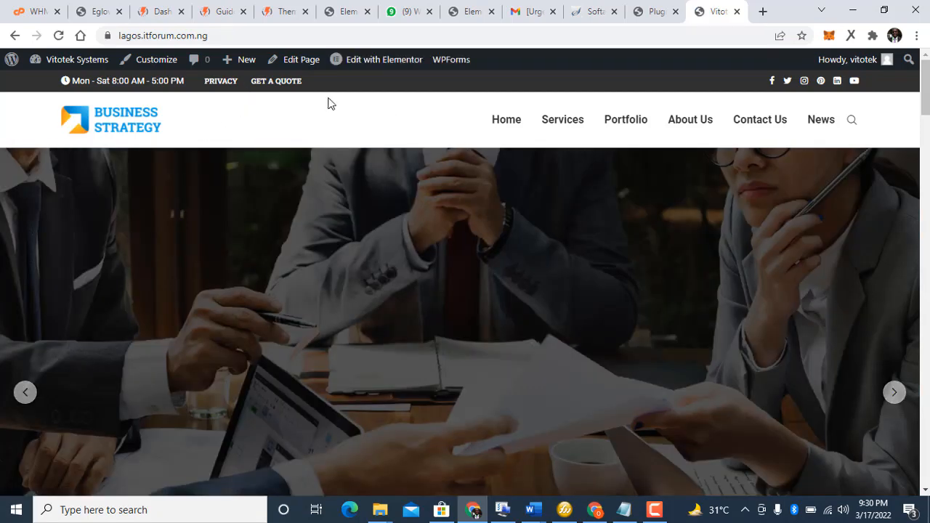
{"action": "left_click", "coordinate": [354, 57]}
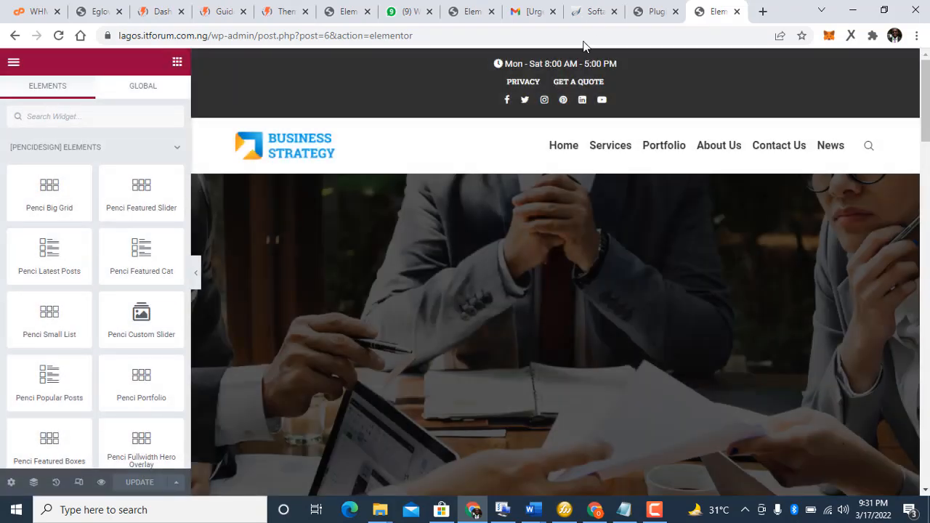
Step: Return to the Plugins list and head to Appearance > Customize
{"action": "left_click", "coordinate": [636, 9]}
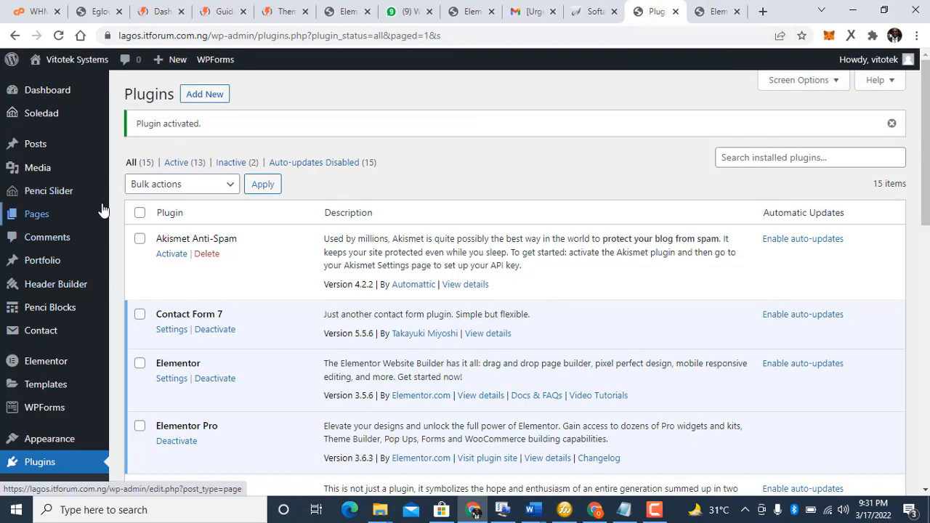
{"action": "scroll", "coordinate": [120, 174], "scroll_direction": "down", "scroll_amount": 3}
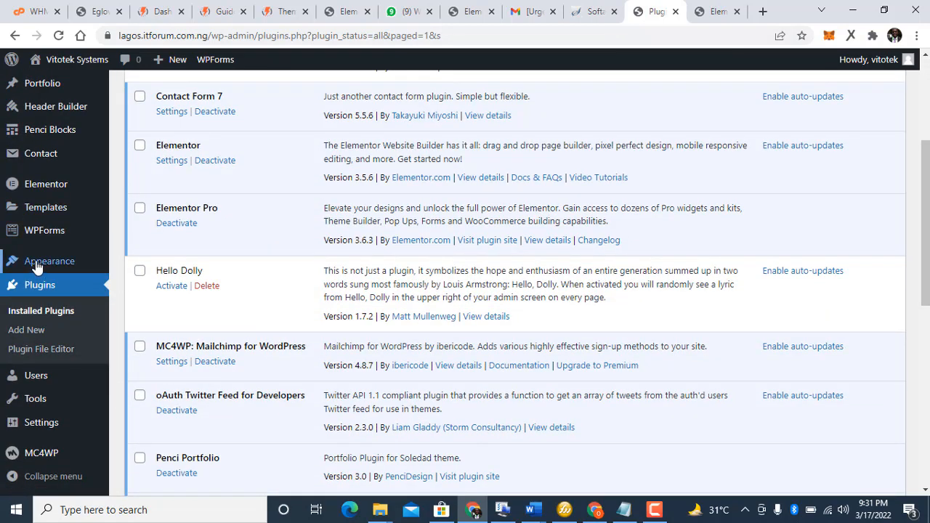
{"action": "mouse_move", "coordinate": [61, 266]}
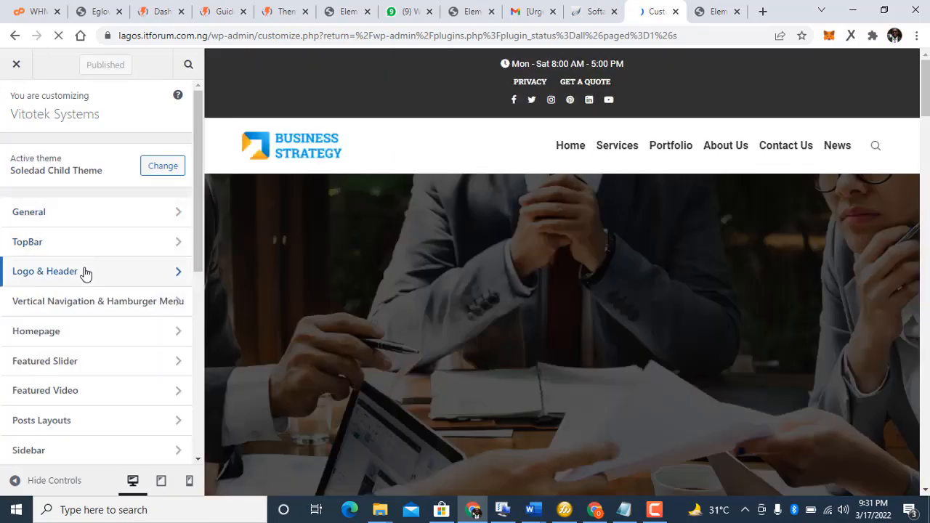
Step: Review Logo & Header's General options, then open the Logo setting's image picker
{"action": "left_click", "coordinate": [85, 272]}
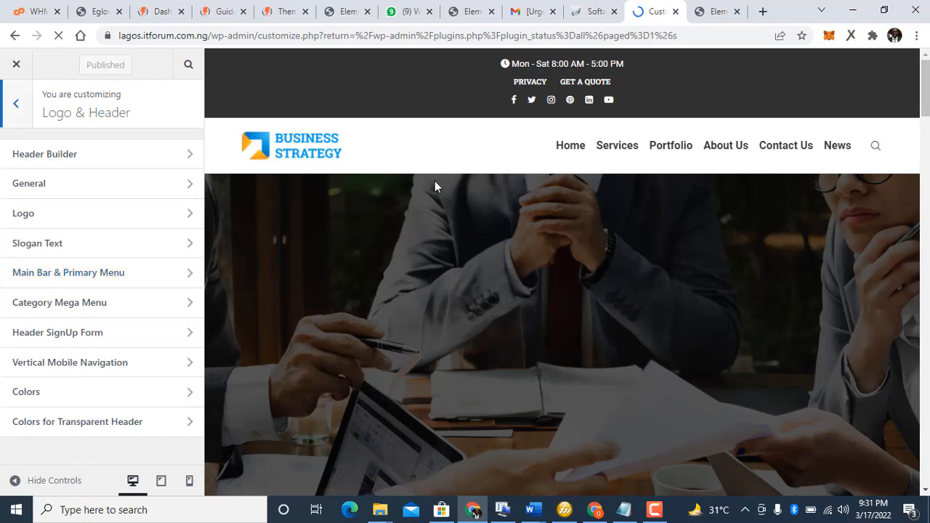
{"action": "left_click", "coordinate": [62, 193]}
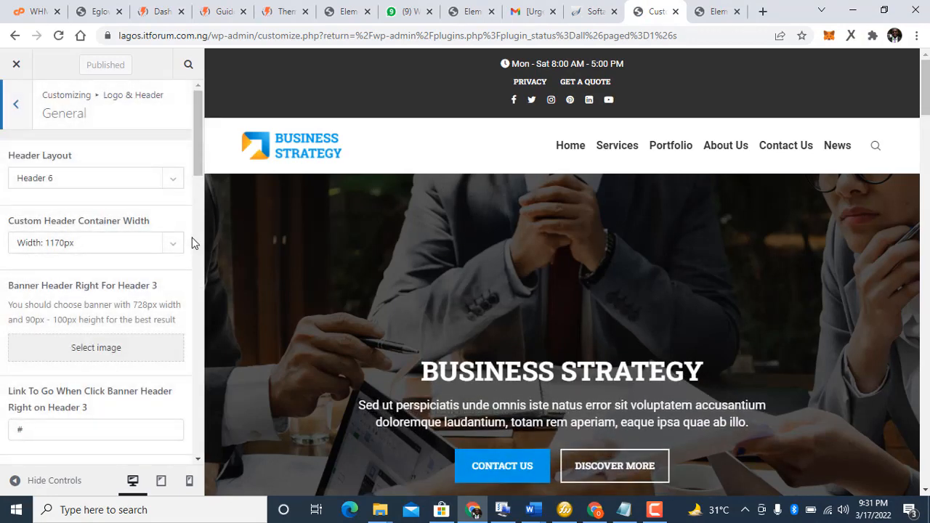
{"action": "left_click", "coordinate": [654, 510]}
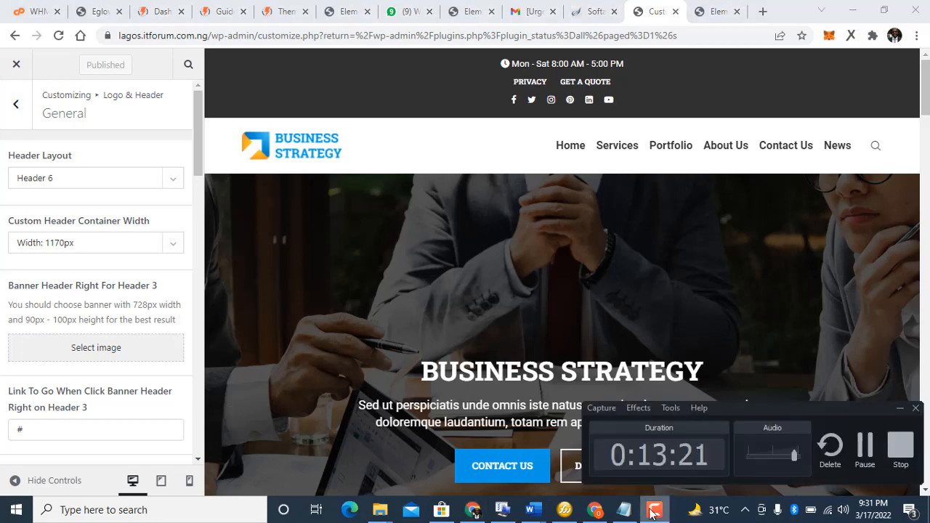
{"action": "left_click", "coordinate": [654, 510]}
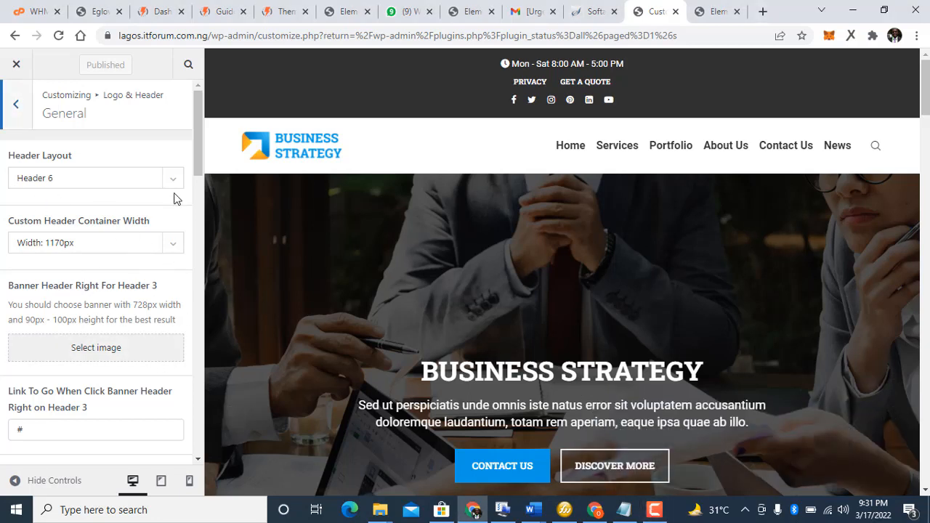
{"action": "left_click_drag", "start_coordinate": [203, 164], "coordinate": [197, 467]}
{"action": "left_click_drag", "start_coordinate": [209, 371], "coordinate": [147, 132]}
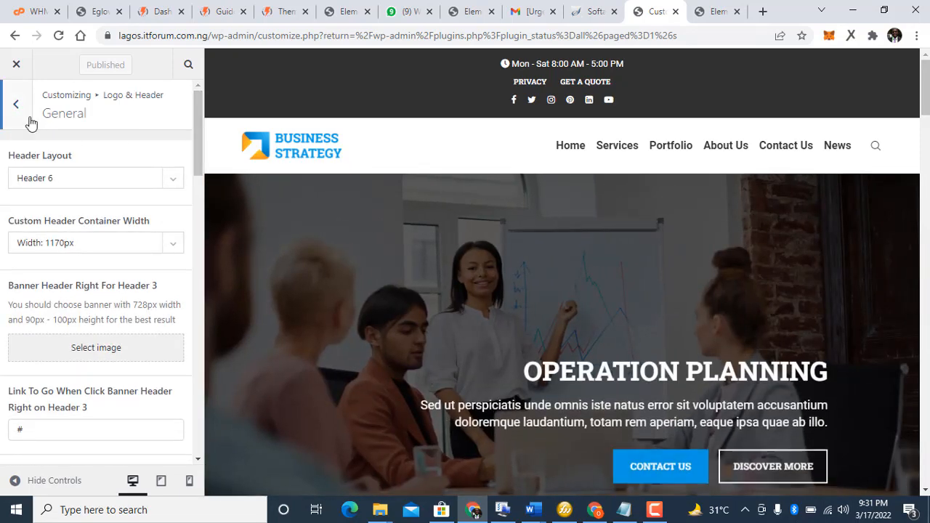
{"action": "left_click", "coordinate": [29, 120]}
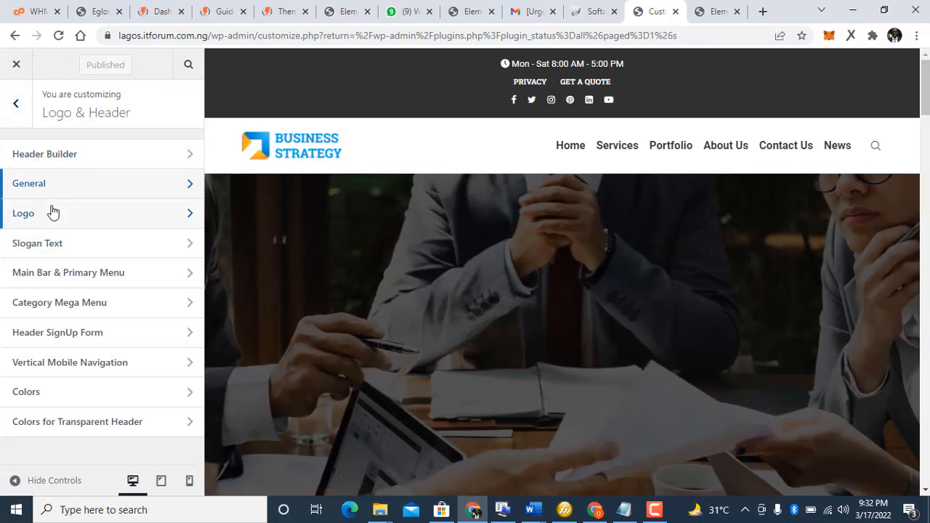
{"action": "left_click", "coordinate": [49, 211]}
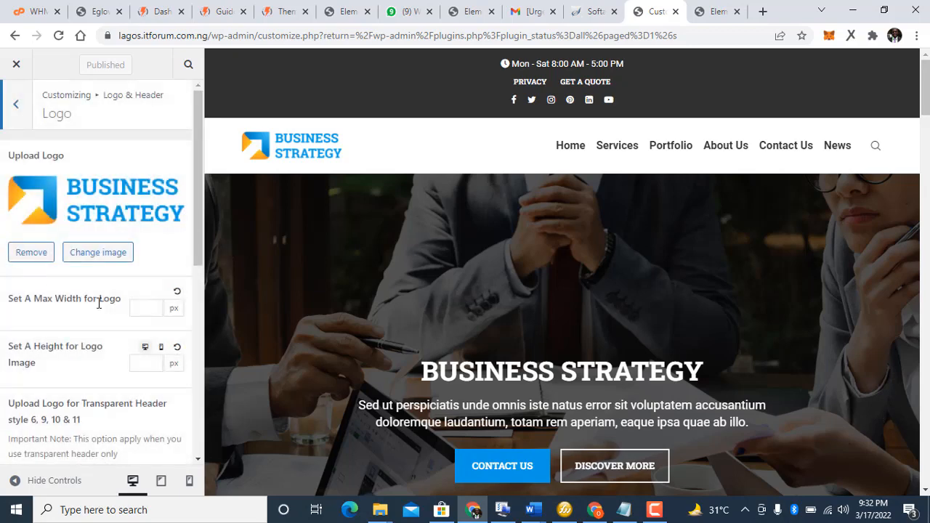
{"action": "left_click", "coordinate": [93, 205]}
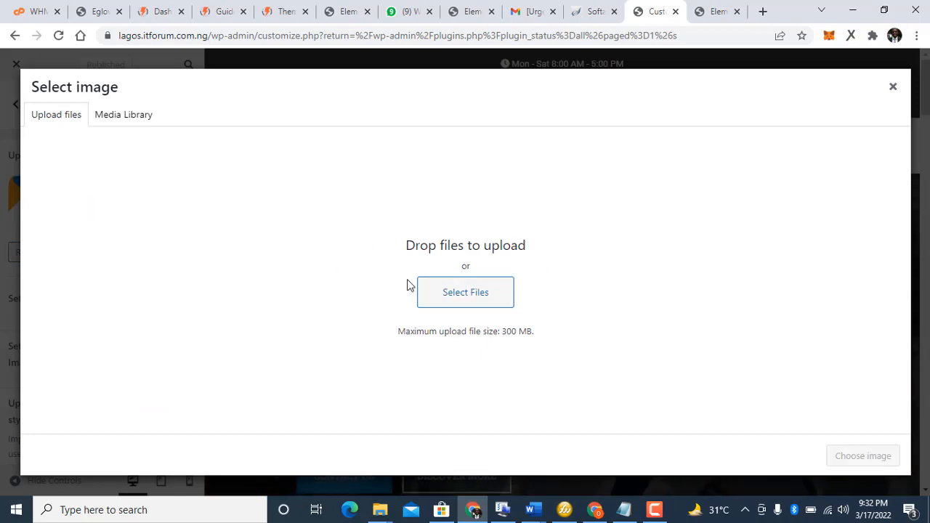
Step: Cancel the upload, close the logo picker unchanged, and back out to the main Customizer sections
{"action": "left_click", "coordinate": [431, 291]}
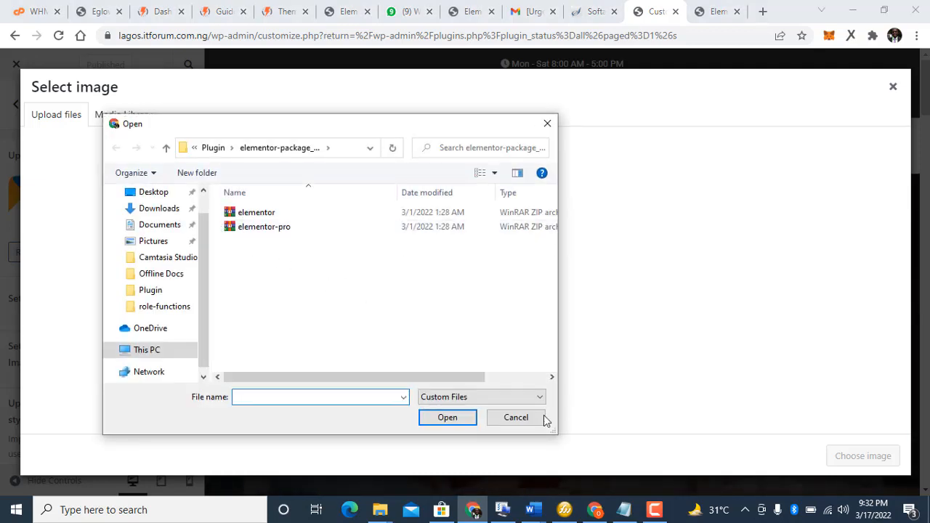
{"action": "left_click", "coordinate": [536, 424]}
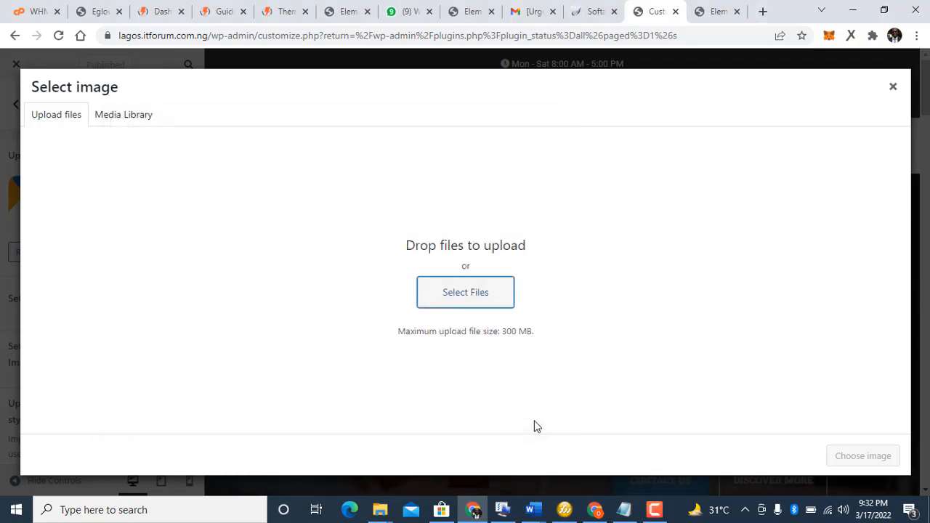
{"action": "left_click", "coordinate": [100, 126]}
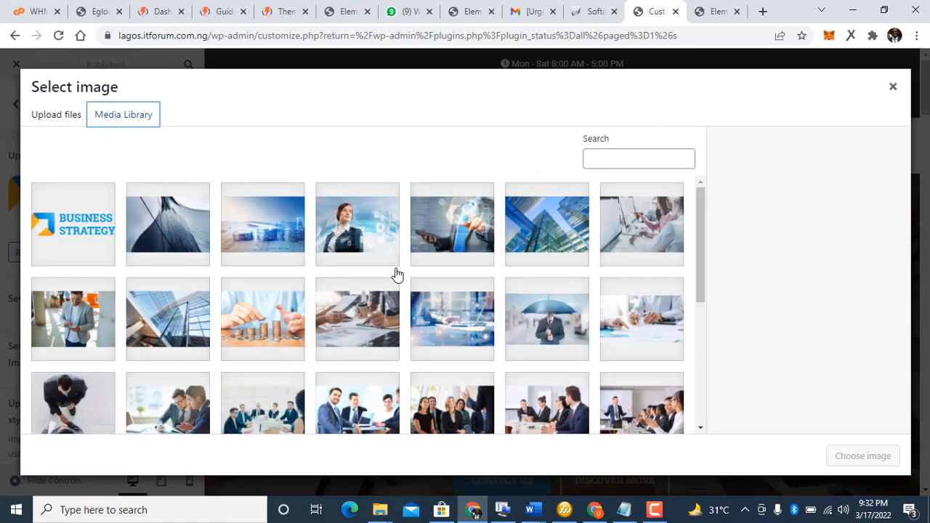
{"action": "left_click", "coordinate": [67, 112]}
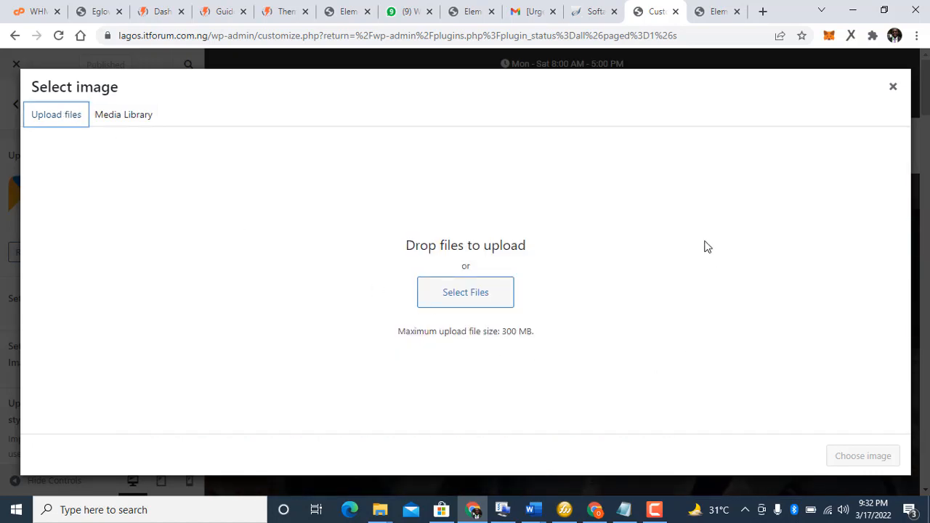
{"action": "left_click", "coordinate": [893, 91]}
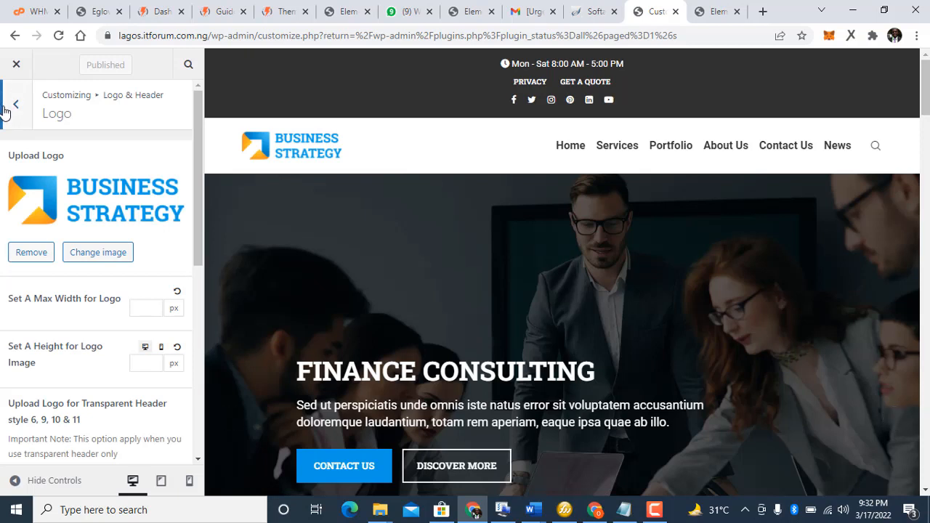
{"action": "left_click", "coordinate": [17, 106]}
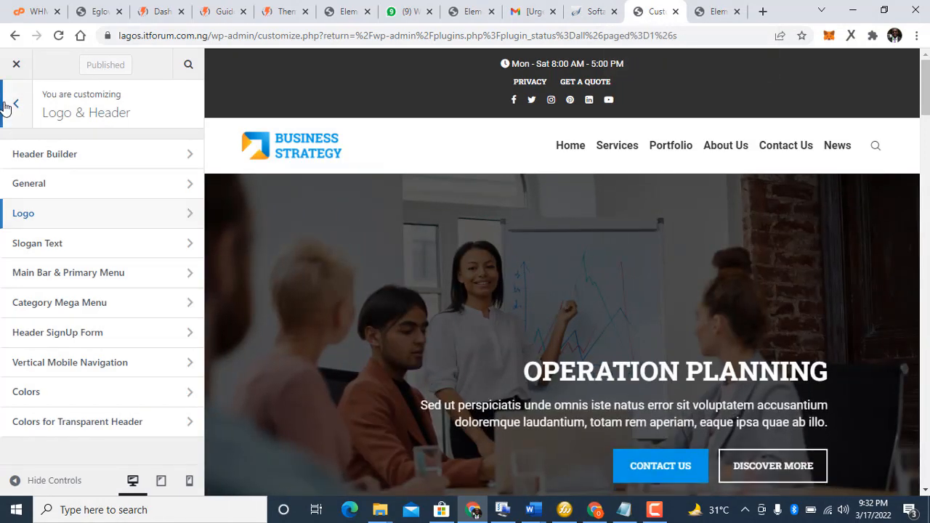
{"action": "left_click", "coordinate": [15, 106]}
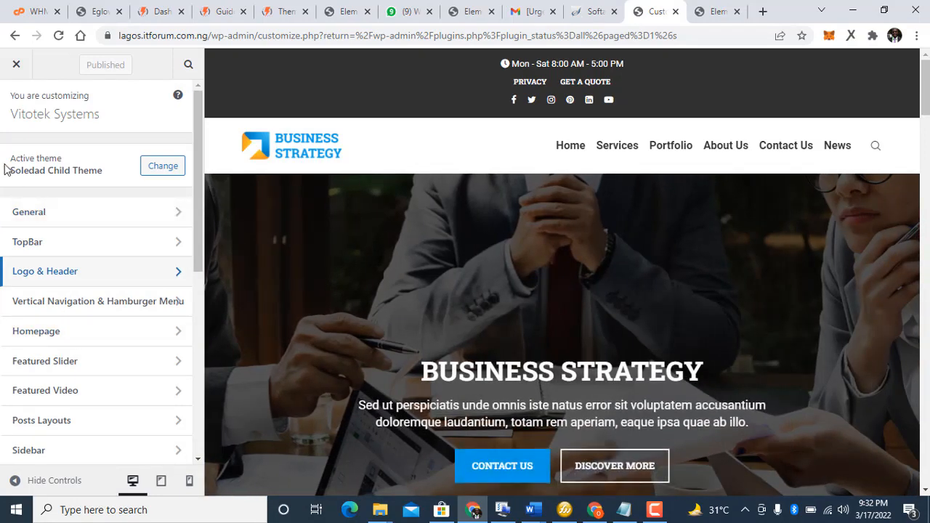
Step: Open the favicon image picker under the General customizer settings
{"action": "left_click", "coordinate": [22, 210]}
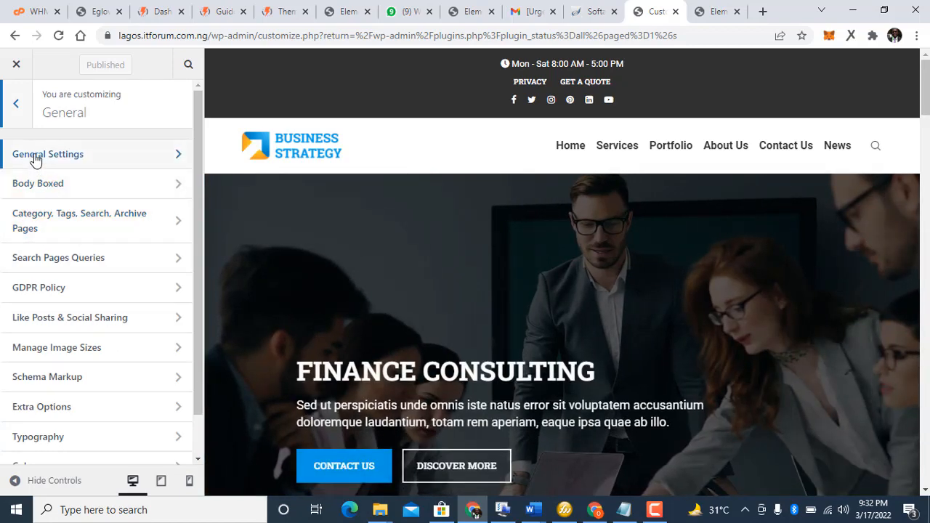
{"action": "left_click", "coordinate": [35, 161]}
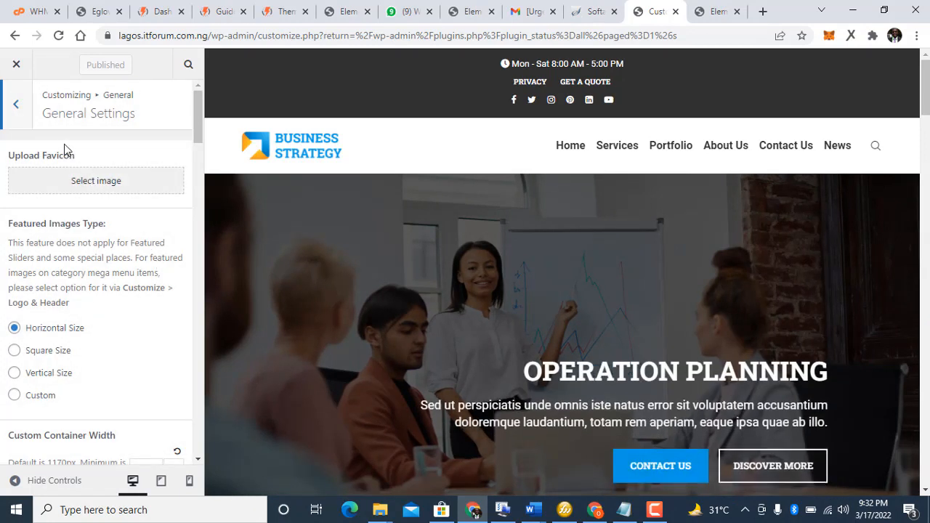
{"action": "left_click", "coordinate": [59, 179]}
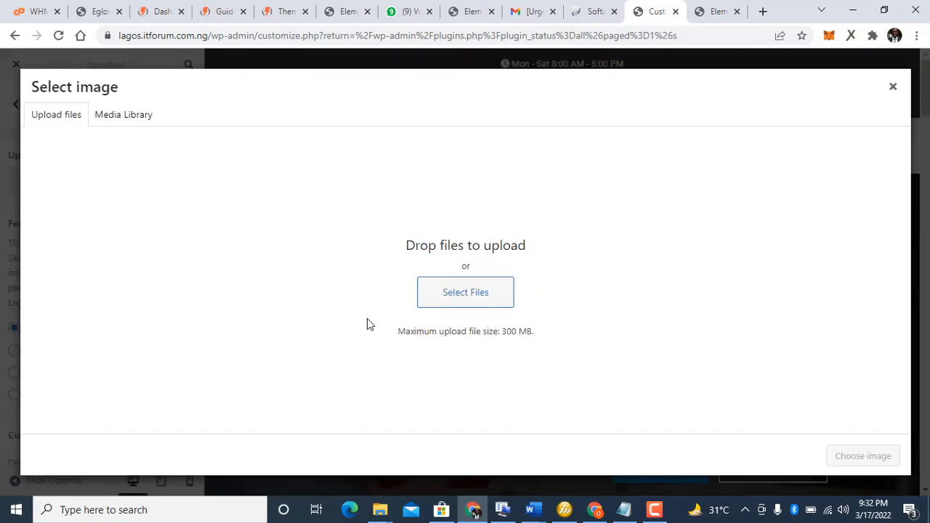
Step: Upload broilers-breeders.jpg from Pictures, set it as the favicon, and publish
{"action": "left_click", "coordinate": [476, 298]}
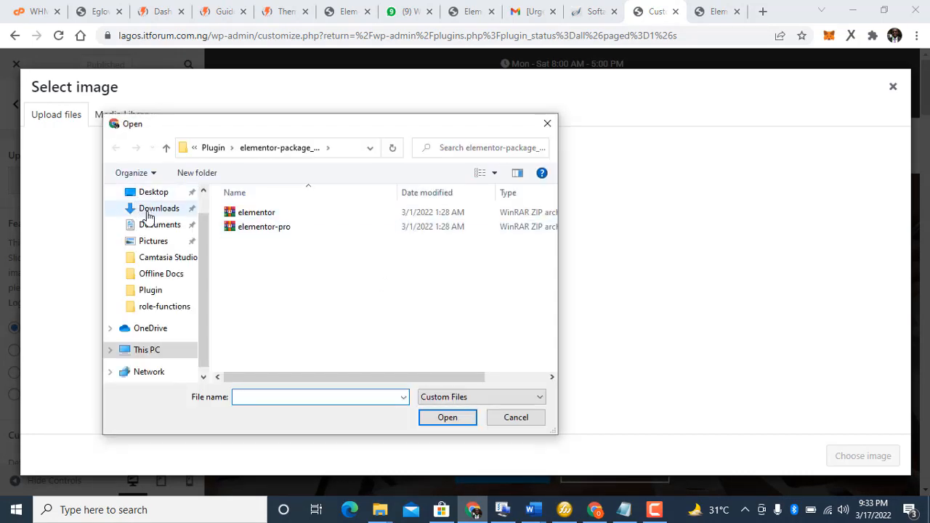
{"action": "left_click", "coordinate": [151, 226]}
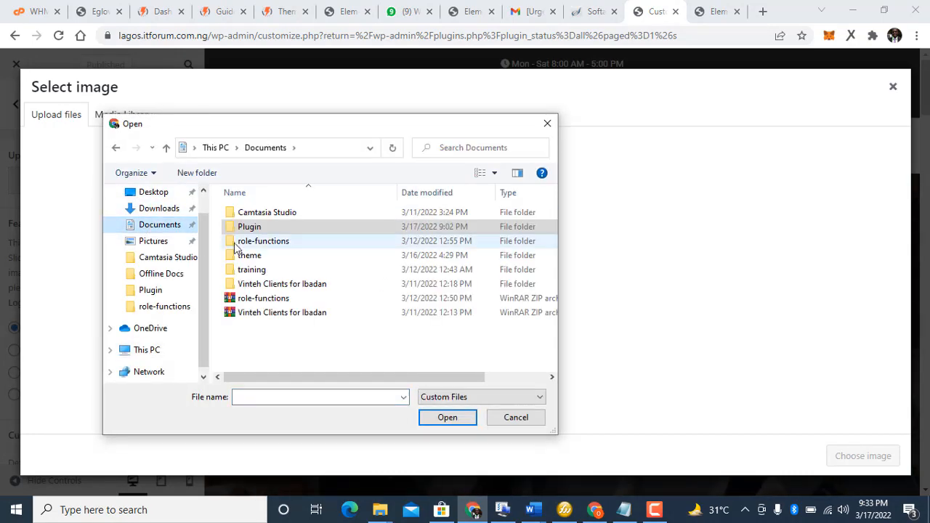
{"action": "double_click", "coordinate": [255, 228]}
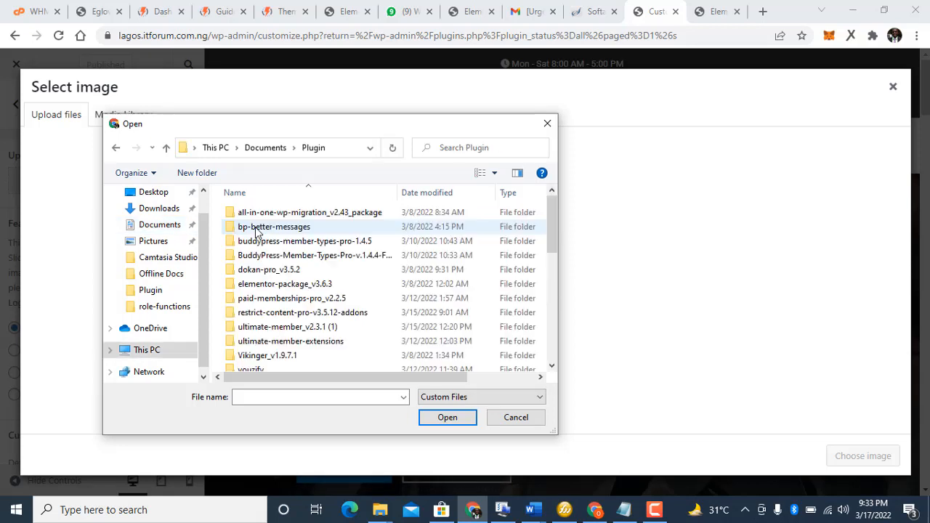
{"action": "left_click", "coordinate": [166, 150]}
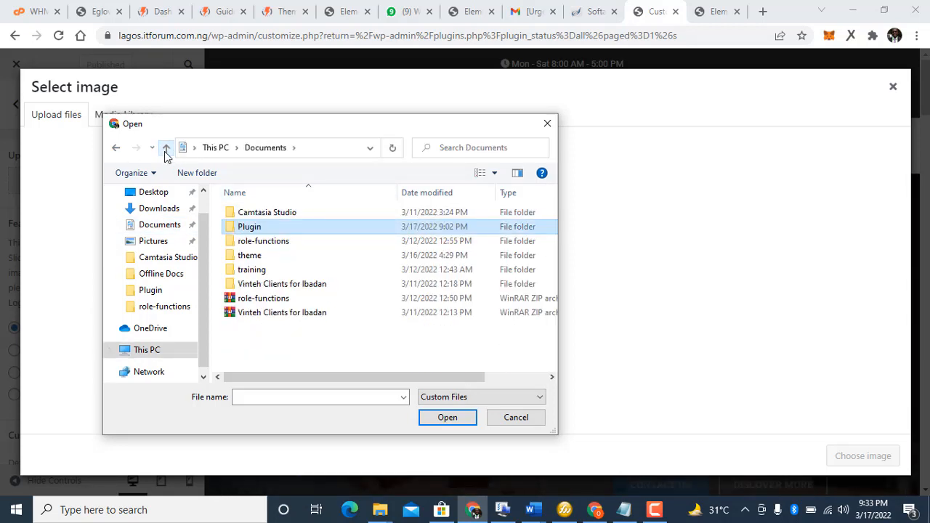
{"action": "left_click", "coordinate": [160, 243]}
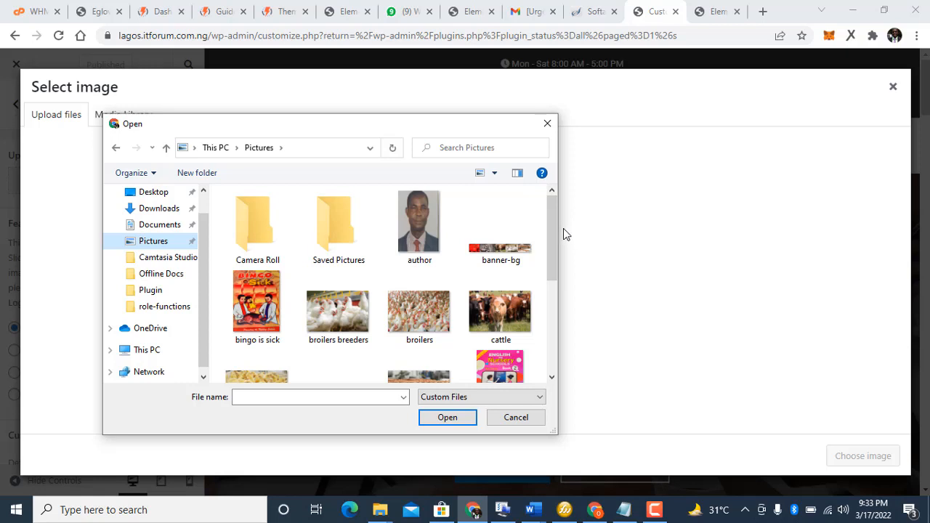
{"action": "left_click_drag", "start_coordinate": [557, 233], "coordinate": [515, 289]}
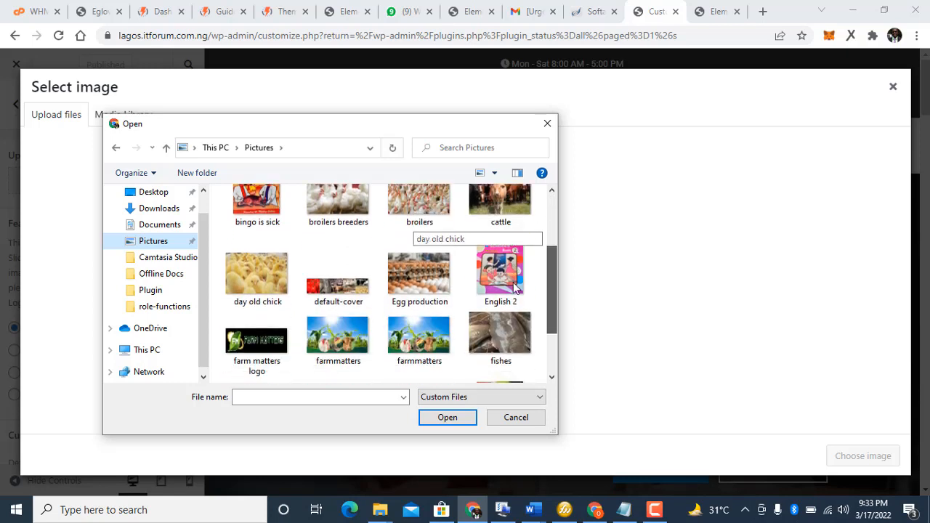
{"action": "left_click", "coordinate": [334, 214]}
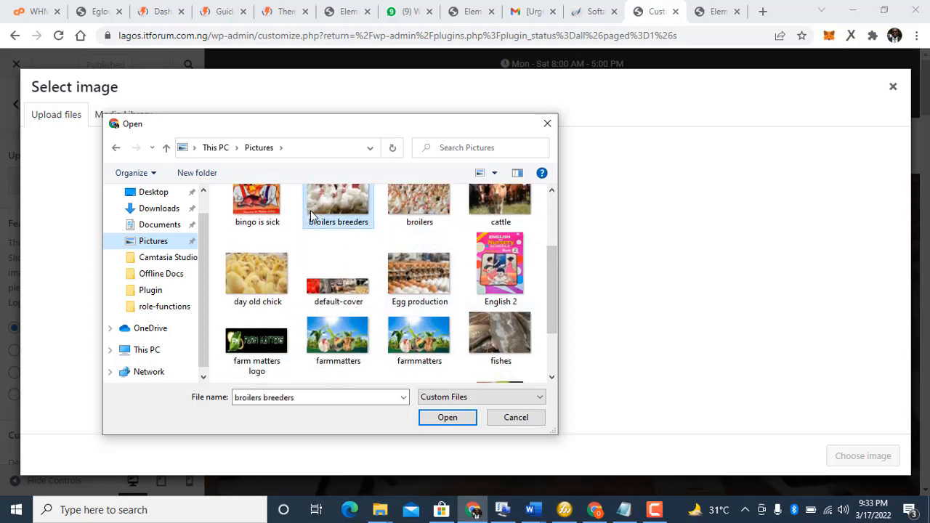
{"action": "left_click", "coordinate": [441, 417]}
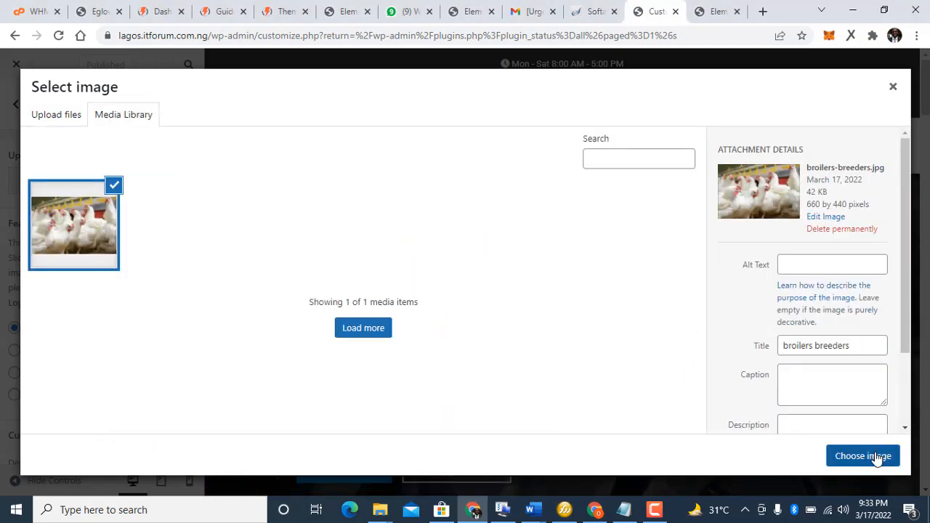
{"action": "left_click", "coordinate": [876, 454]}
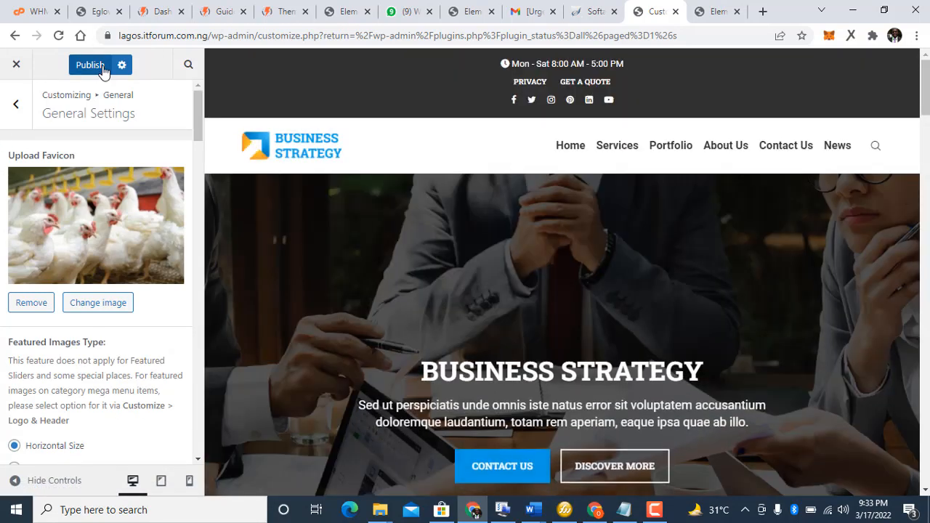
{"action": "left_click", "coordinate": [102, 68]}
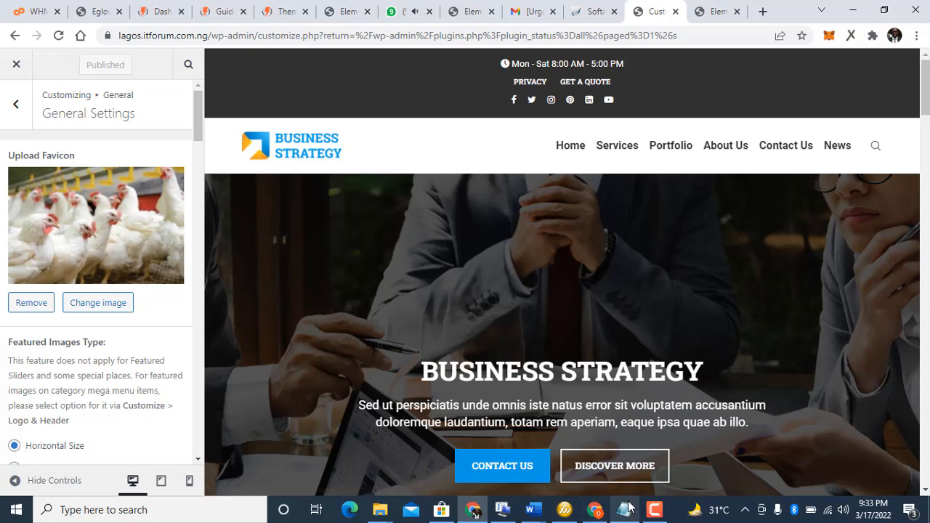
{"action": "mouse_move", "coordinate": [628, 500]}
{"action": "left_click", "coordinate": [654, 507]}
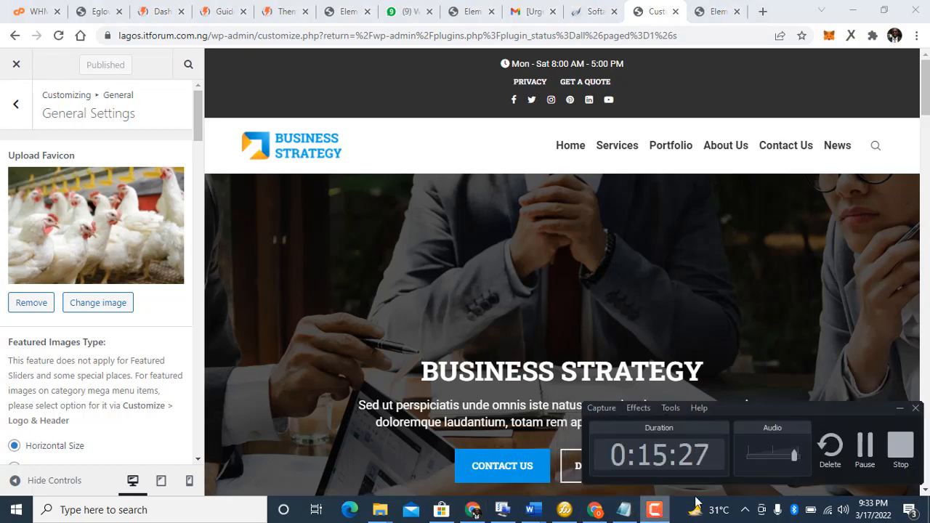
{"action": "left_click", "coordinate": [875, 456]}
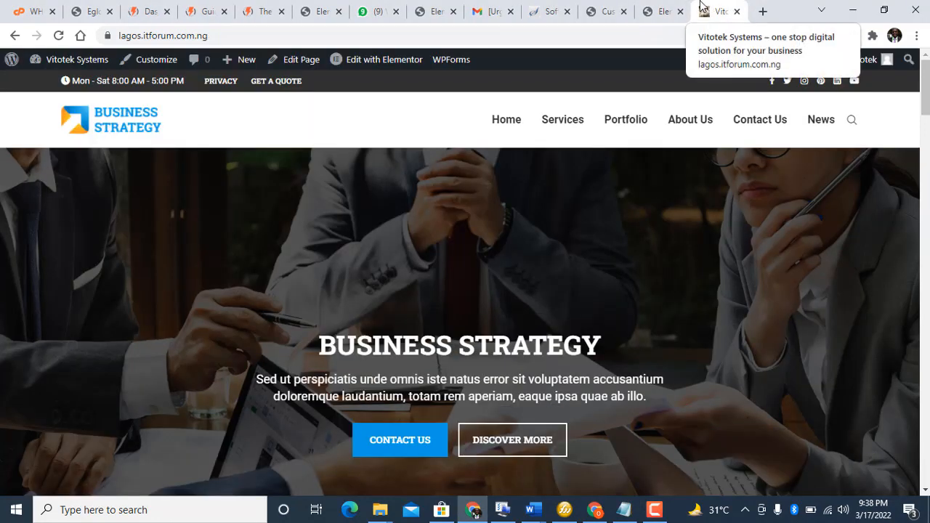
{"action": "left_click", "coordinate": [592, 14]}
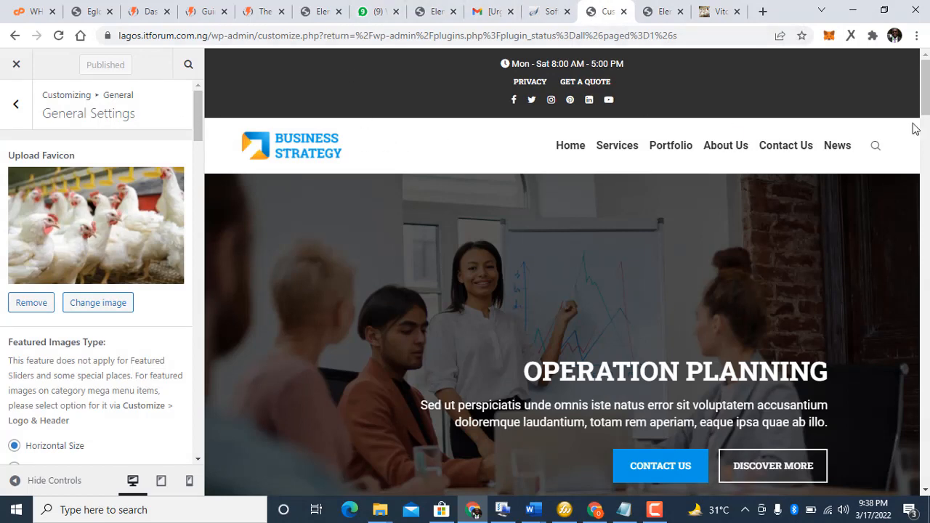
{"action": "left_click_drag", "start_coordinate": [925, 91], "coordinate": [868, 521]}
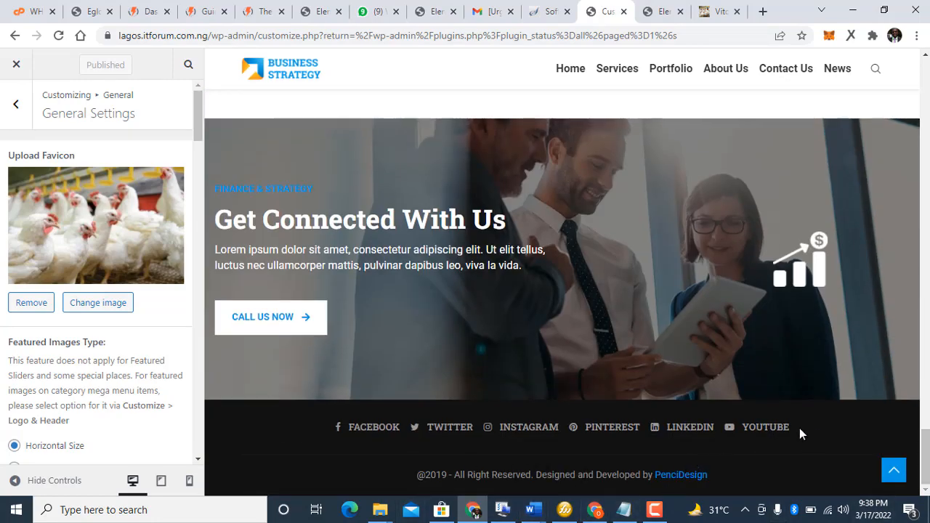
Step: Go back to the main Customizer sections and open Footer > General
{"action": "left_click", "coordinate": [20, 105]}
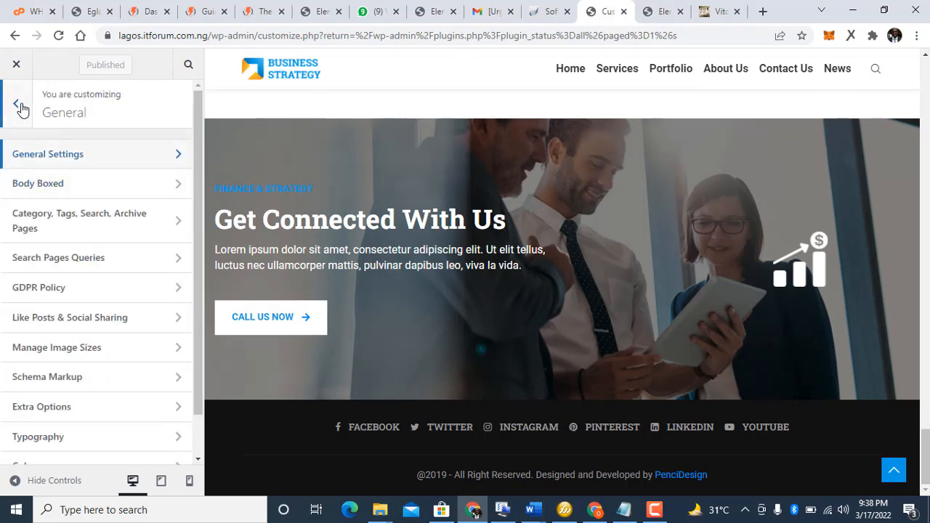
{"action": "left_click", "coordinate": [18, 108]}
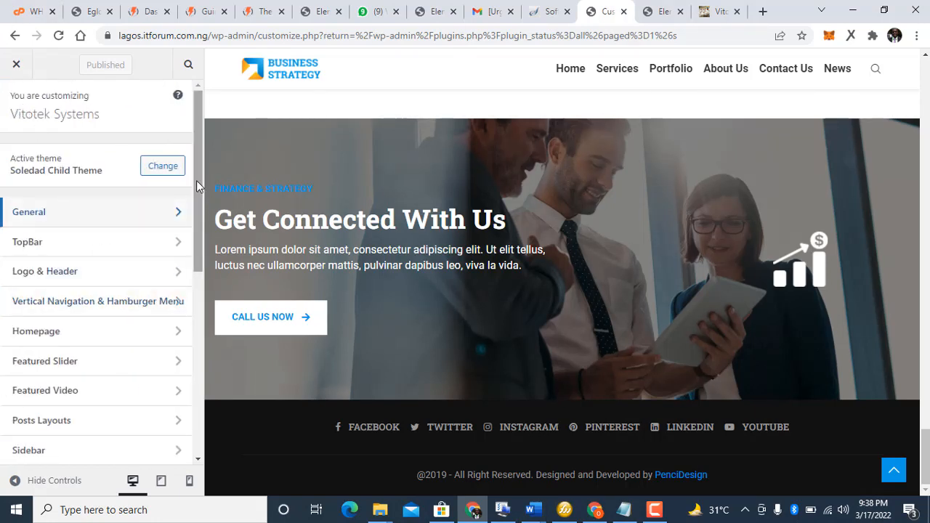
{"action": "left_click_drag", "start_coordinate": [196, 185], "coordinate": [180, 299]}
{"action": "scroll", "coordinate": [181, 304], "scroll_direction": "down", "scroll_amount": 1}
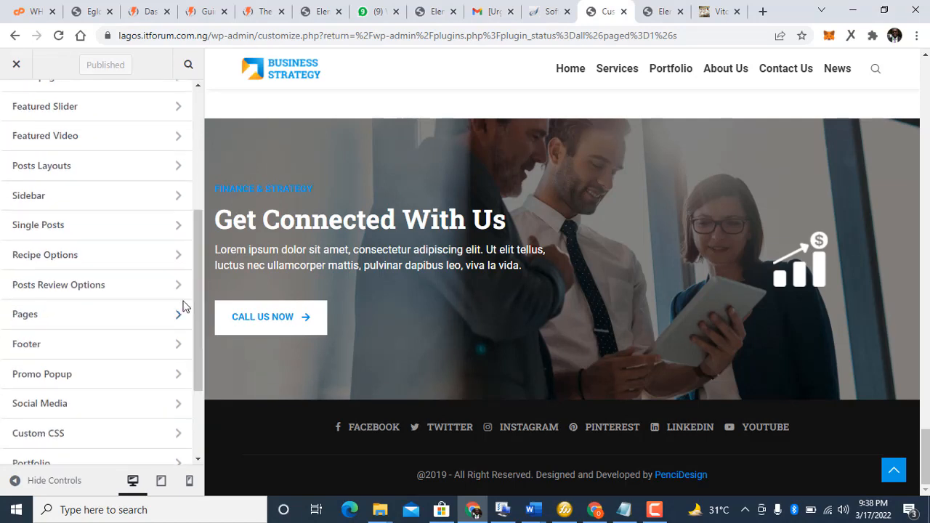
{"action": "left_click", "coordinate": [117, 352]}
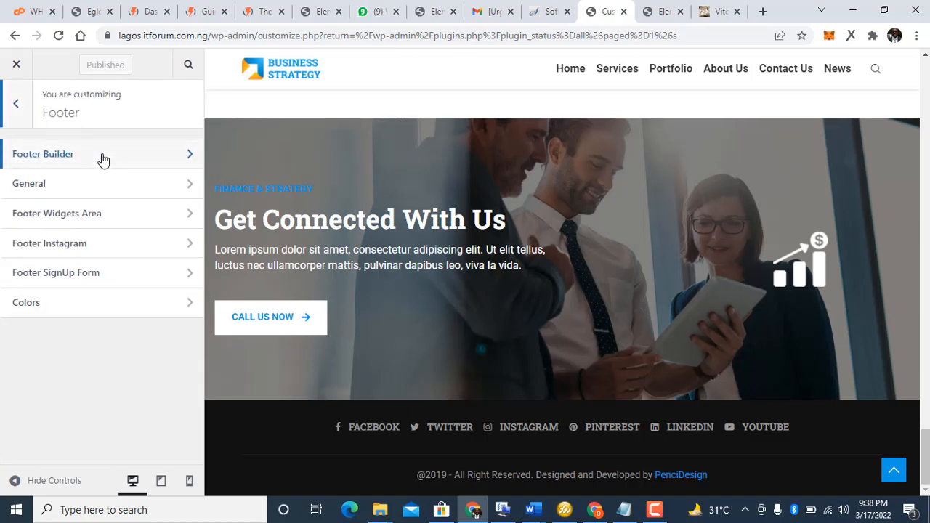
{"action": "left_click", "coordinate": [52, 187]}
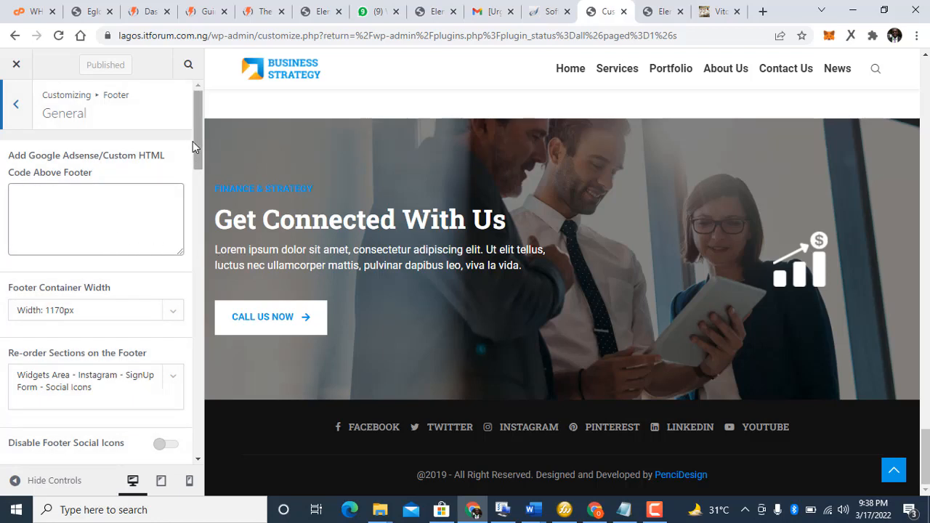
Step: Keep the existing footer section order and scroll down to the Footer Copyright Text box
{"action": "left_click_drag", "start_coordinate": [194, 141], "coordinate": [201, 181]}
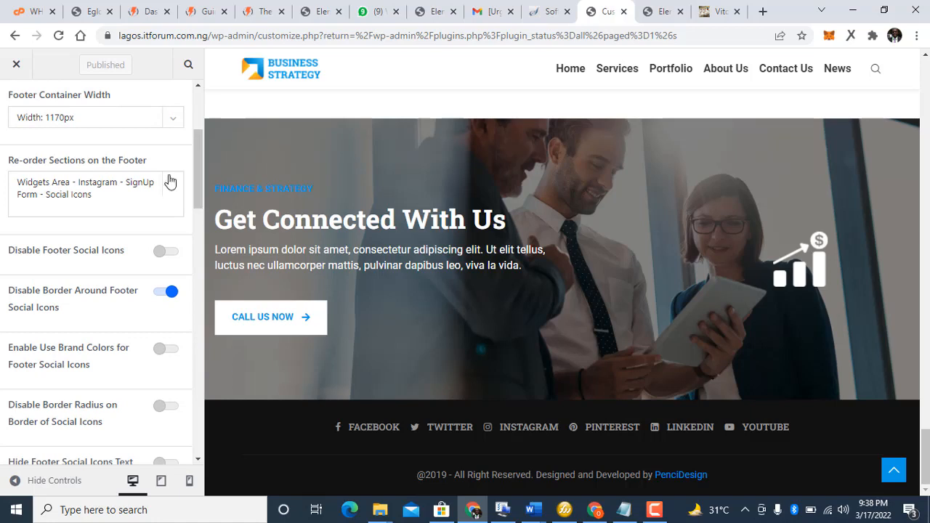
{"action": "left_click", "coordinate": [134, 177]}
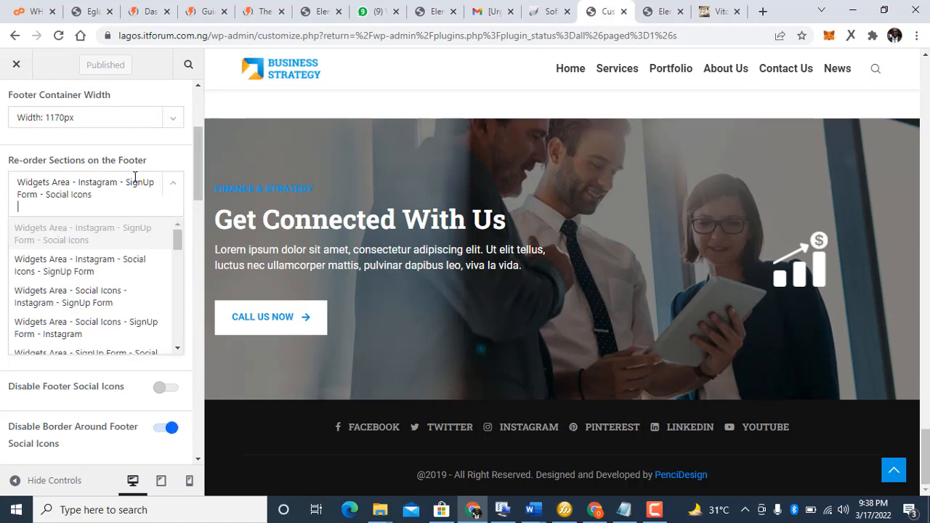
{"action": "left_click", "coordinate": [134, 177]}
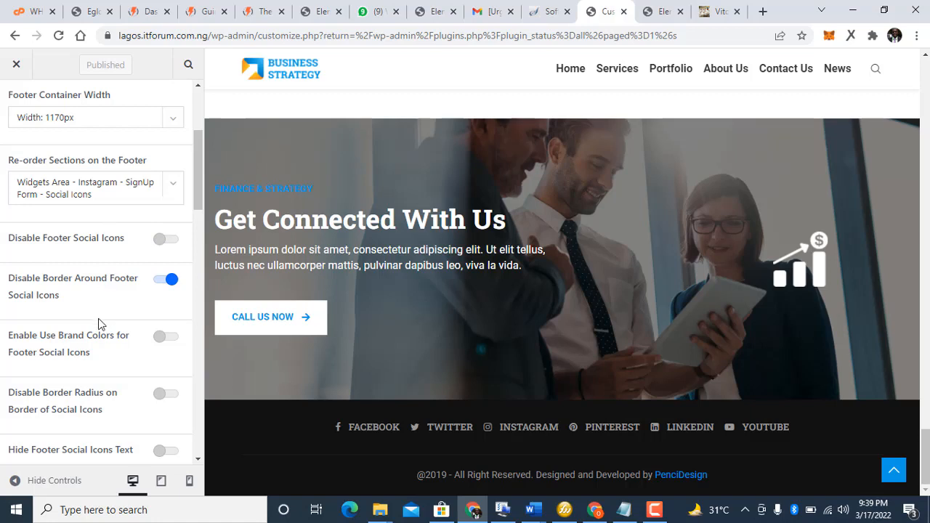
{"action": "scroll", "coordinate": [99, 324], "scroll_direction": "down", "scroll_amount": 3}
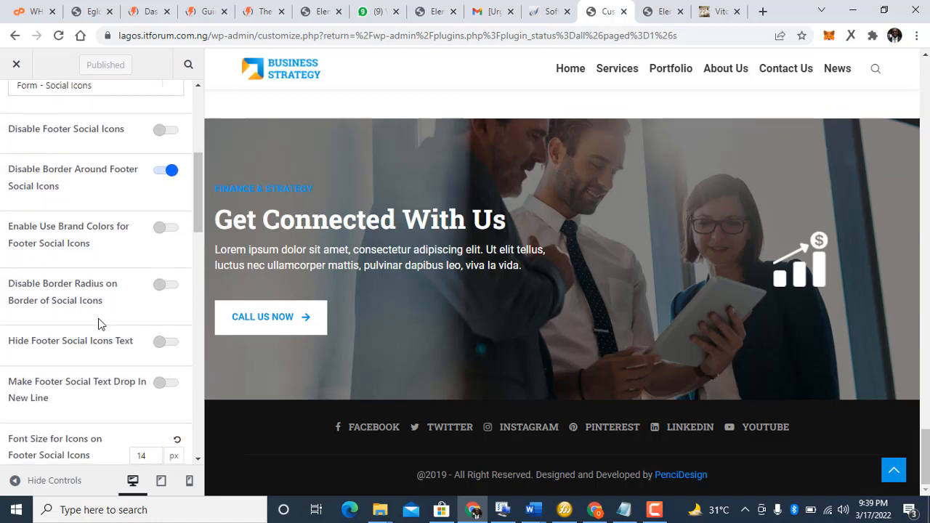
{"action": "scroll", "coordinate": [100, 324], "scroll_direction": "down", "scroll_amount": 1}
{"action": "scroll", "coordinate": [99, 324], "scroll_direction": "down", "scroll_amount": 1}
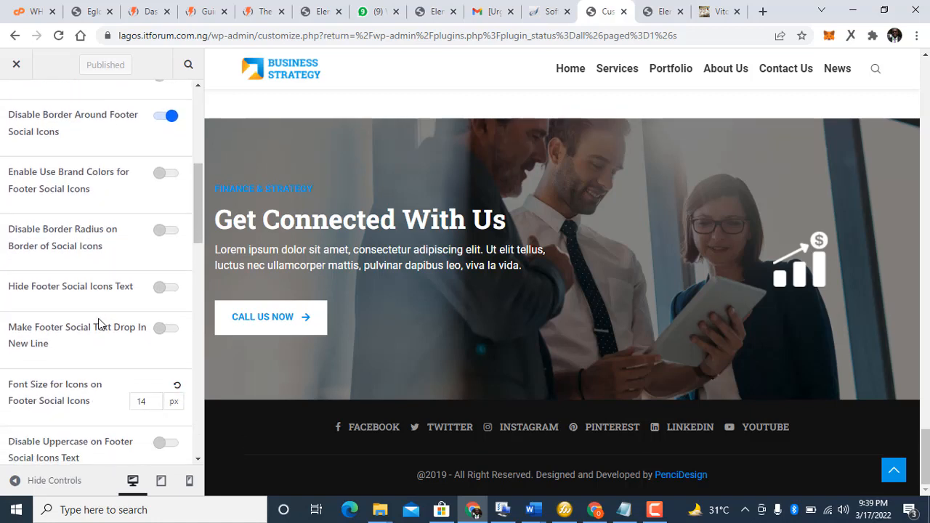
{"action": "scroll", "coordinate": [100, 325], "scroll_direction": "down", "scroll_amount": 2}
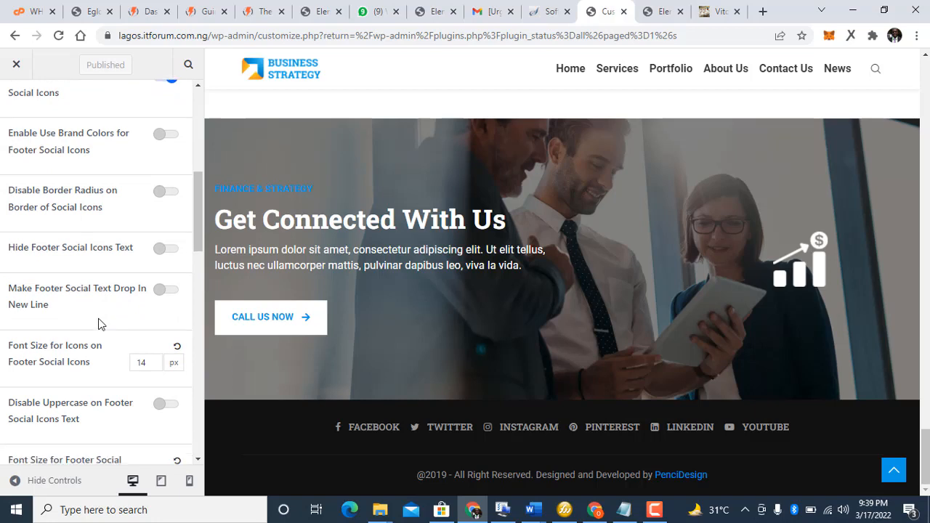
{"action": "scroll", "coordinate": [100, 325], "scroll_direction": "down", "scroll_amount": 1}
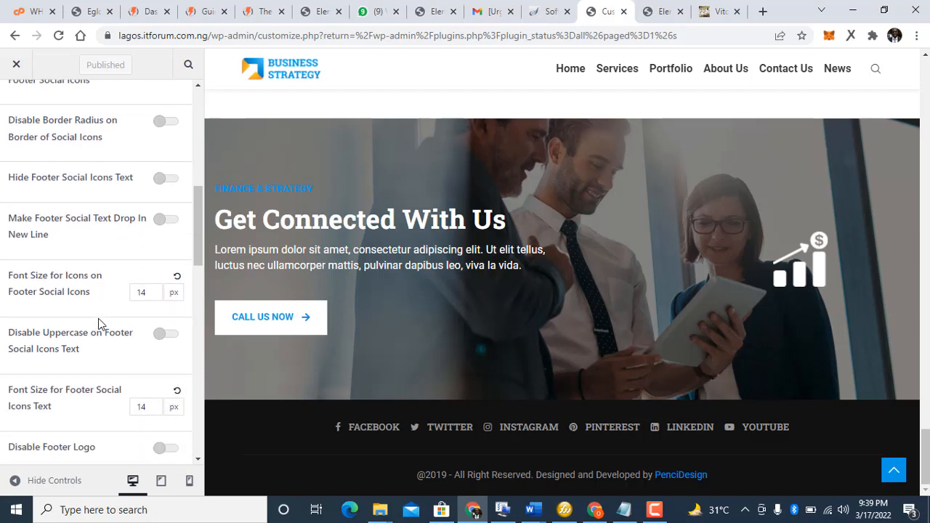
{"action": "scroll", "coordinate": [99, 324], "scroll_direction": "down", "scroll_amount": 1}
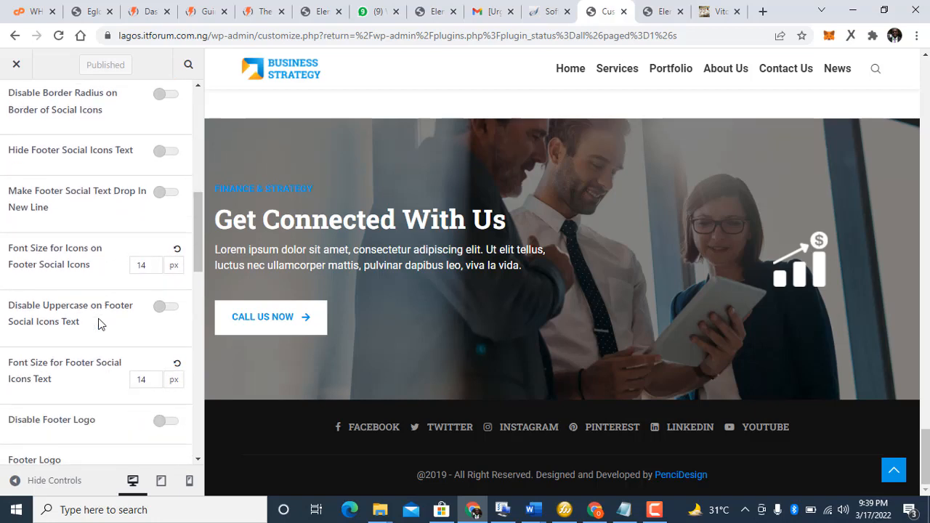
{"action": "scroll", "coordinate": [99, 325], "scroll_direction": "down", "scroll_amount": 1}
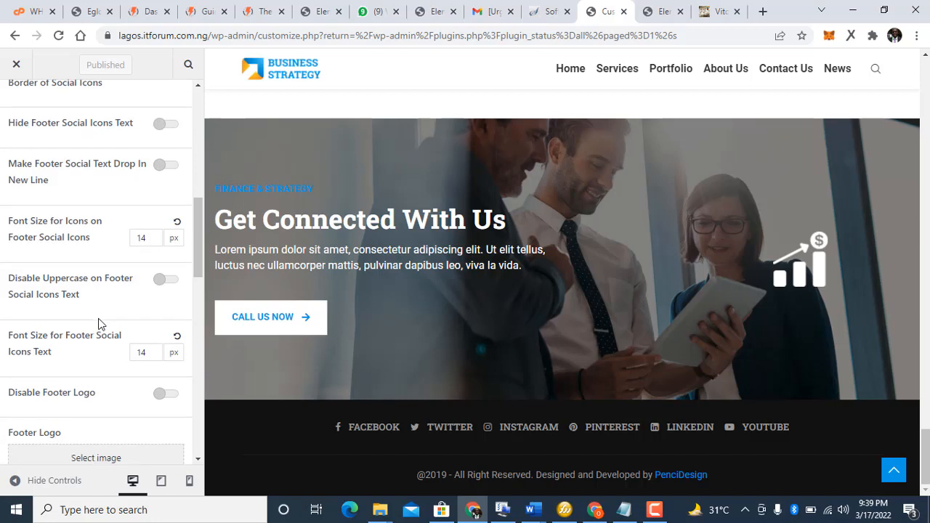
{"action": "scroll", "coordinate": [99, 324], "scroll_direction": "down", "scroll_amount": 7}
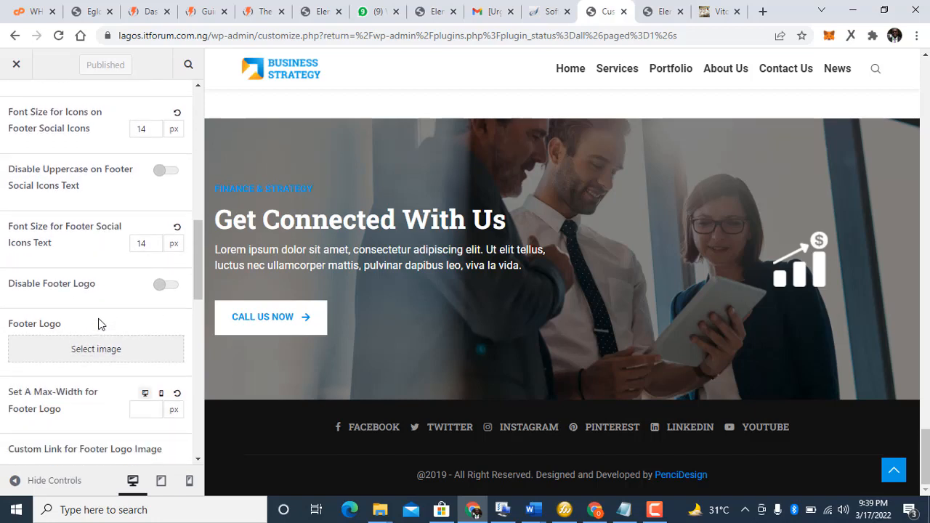
{"action": "scroll", "coordinate": [100, 324], "scroll_direction": "down", "scroll_amount": 10}
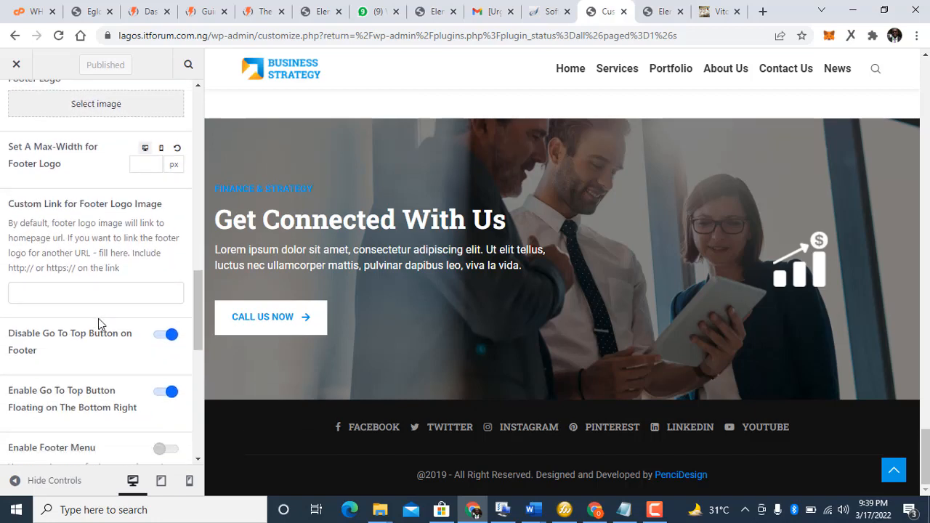
{"action": "scroll", "coordinate": [100, 324], "scroll_direction": "down", "scroll_amount": 7}
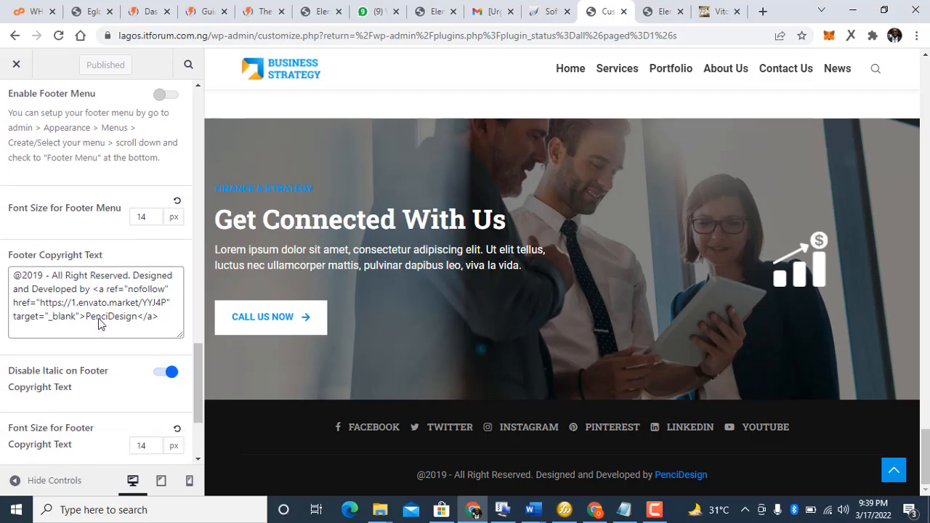
Step: Edit the footer copyright: year 2022, link to vitotek.com.ng, link text Vitotek Systems
{"action": "left_click", "coordinate": [47, 273]}
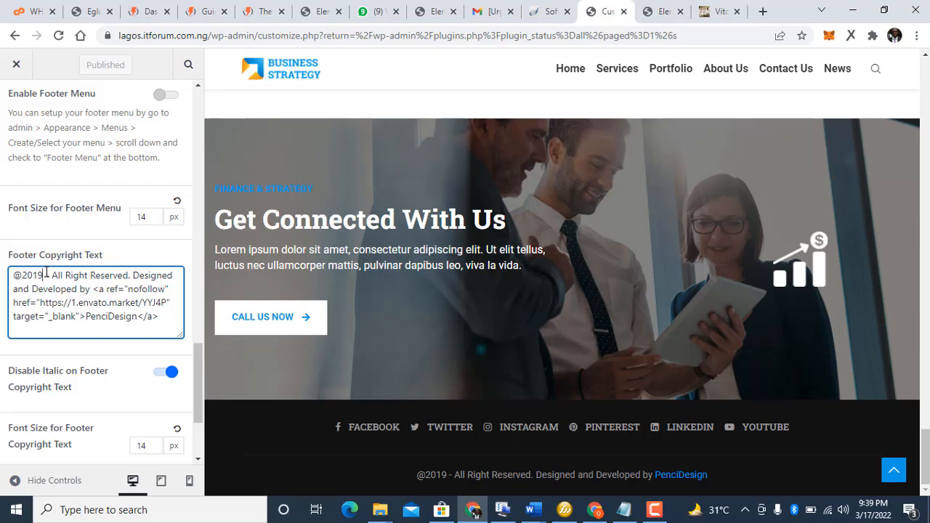
{"action": "key", "text": "BackSpace"}
{"action": "key", "text": "BackSpace"}
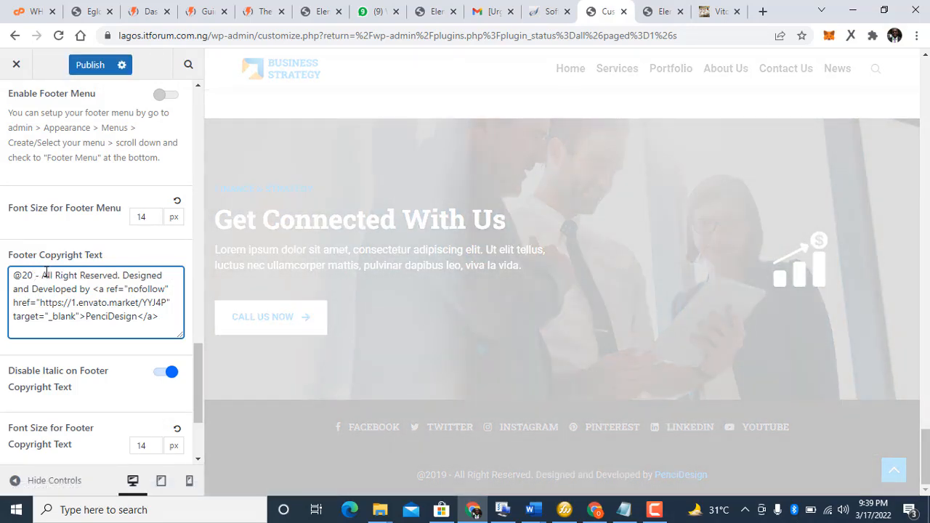
{"action": "type", "text": "22"}
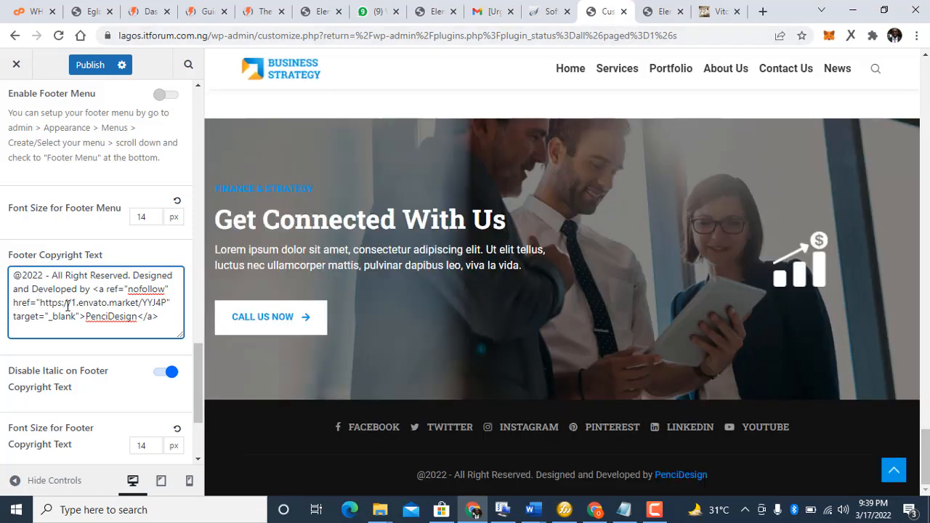
{"action": "left_click_drag", "start_coordinate": [72, 302], "coordinate": [165, 300]}
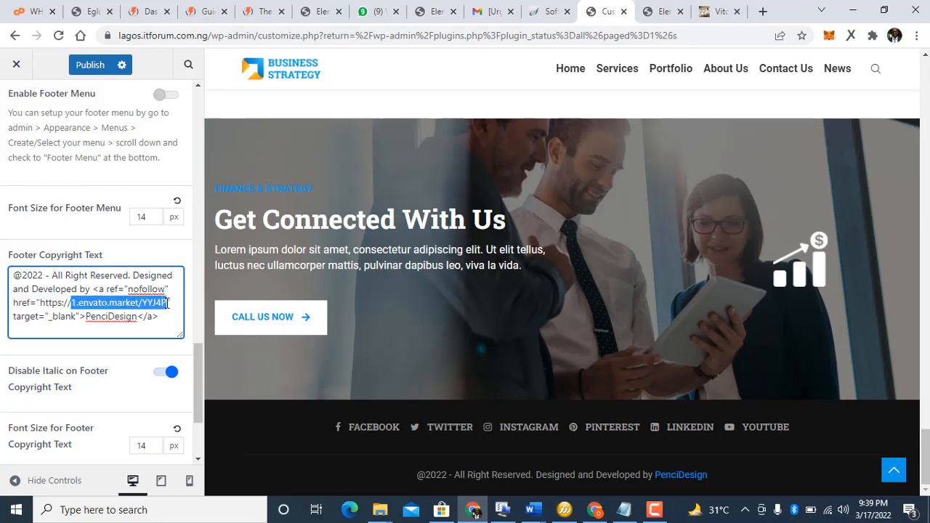
{"action": "type", "text": "vitote"}
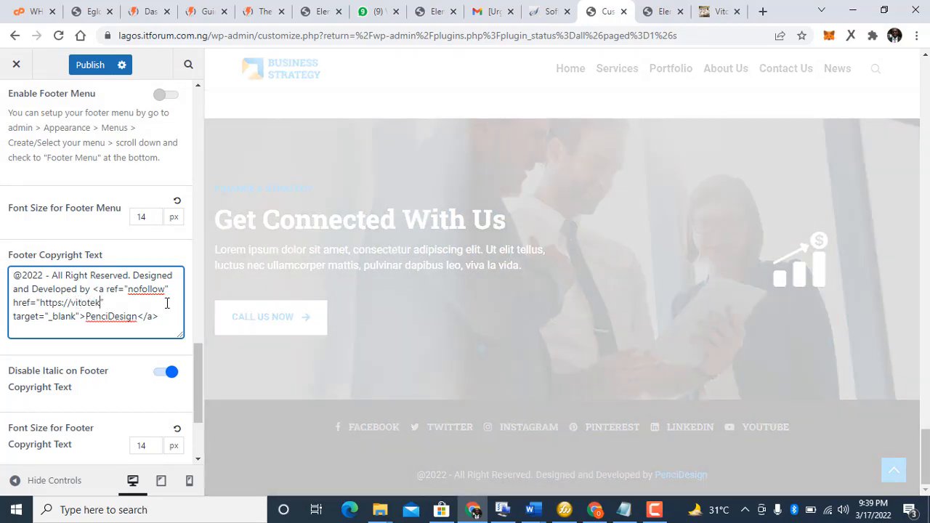
{"action": "type", "text": "k.com.ng"}
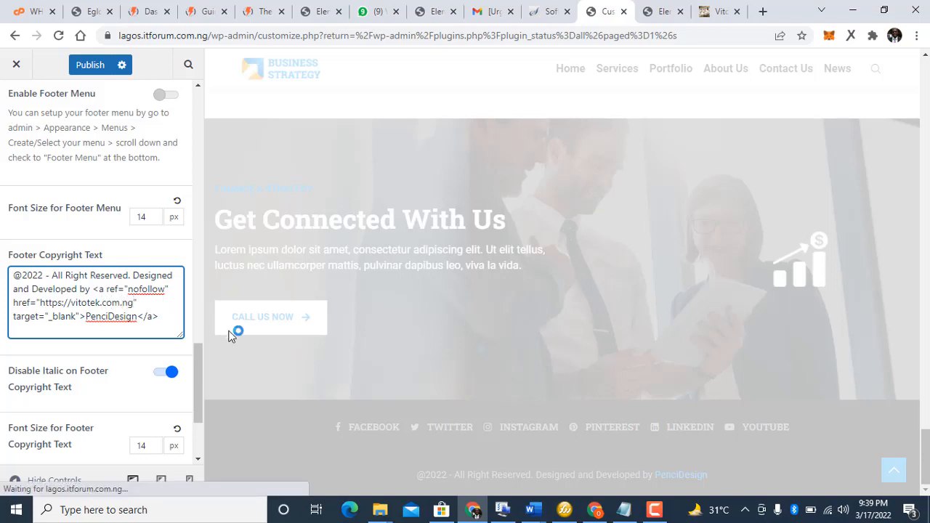
{"action": "double_click", "coordinate": [100, 317]}
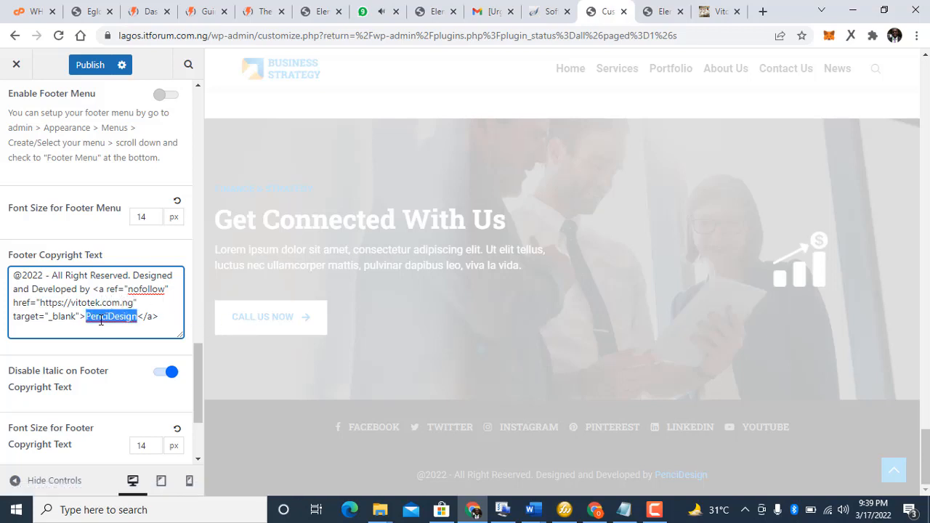
{"action": "type", "text": "Vitotek Syste"}
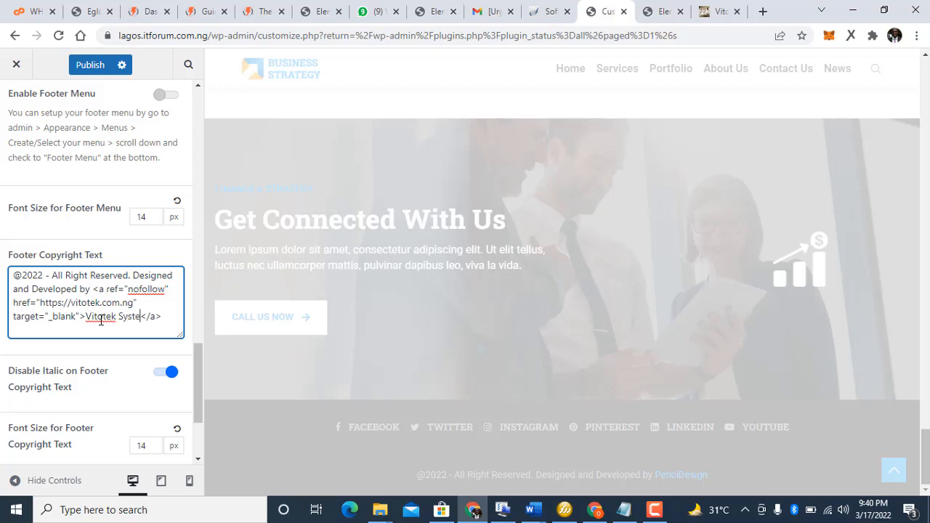
{"action": "type", "text": "ms"}
{"action": "left_click", "coordinate": [74, 356]}
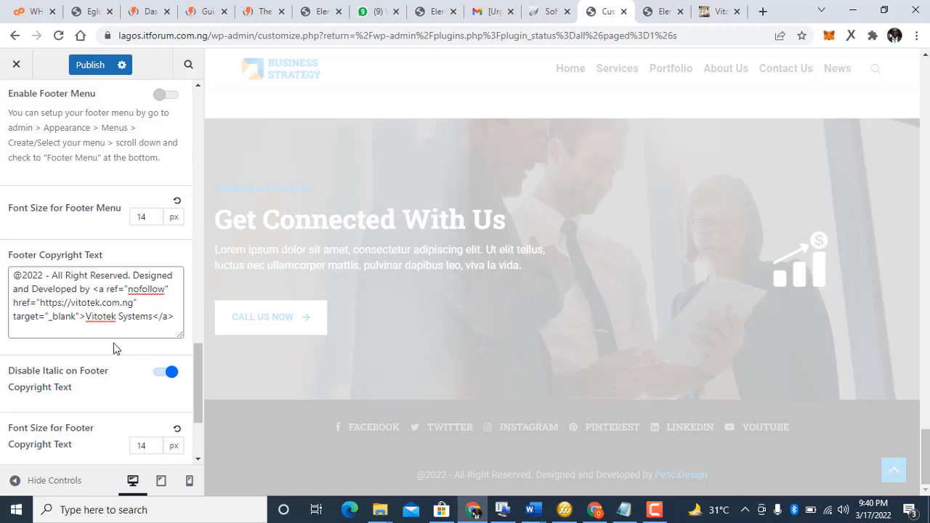
Step: Publish the updated footer copyright and check the result
{"action": "scroll", "coordinate": [113, 344], "scroll_direction": "down", "scroll_amount": 1}
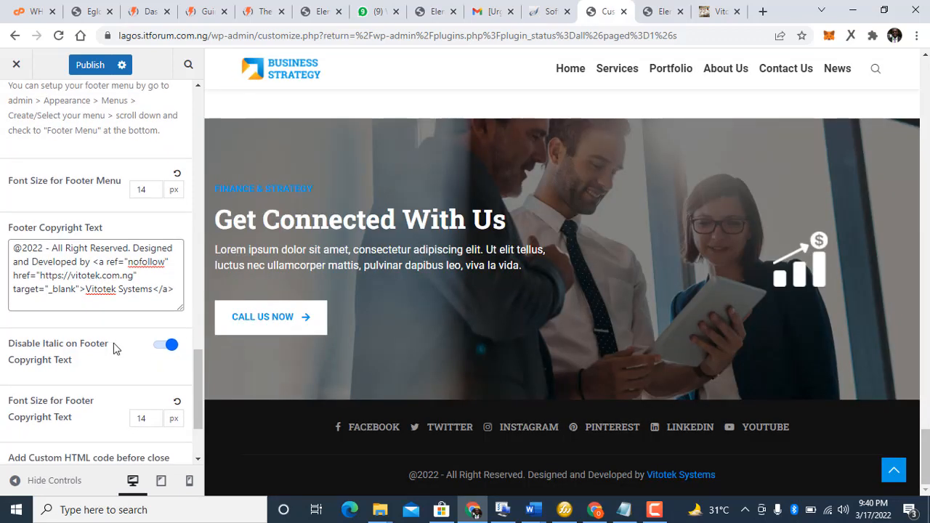
{"action": "scroll", "coordinate": [113, 344], "scroll_direction": "down", "scroll_amount": 3}
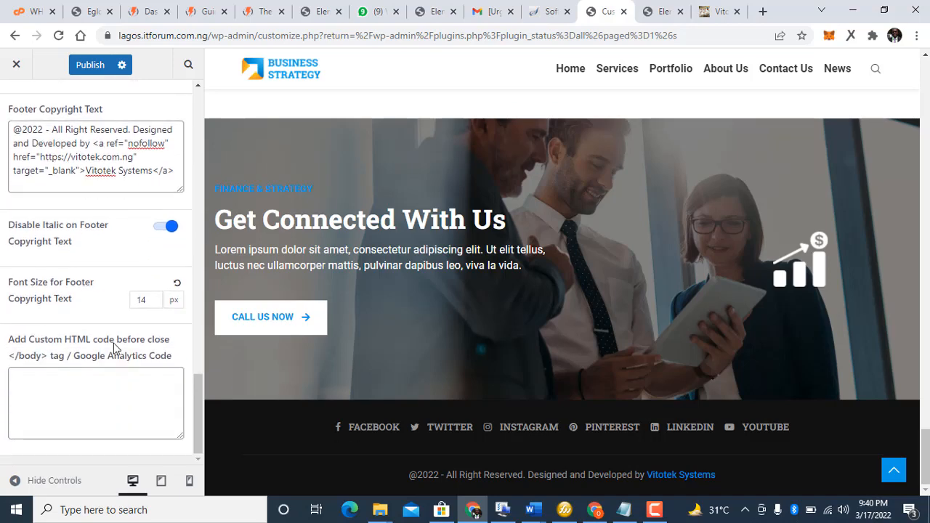
{"action": "scroll", "coordinate": [113, 343], "scroll_direction": "up", "scroll_amount": 5}
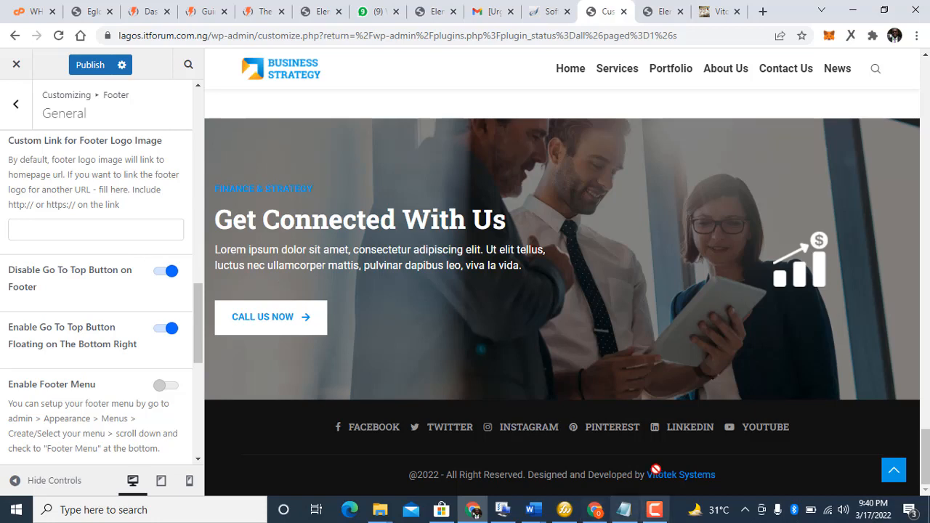
{"action": "left_click", "coordinate": [96, 66]}
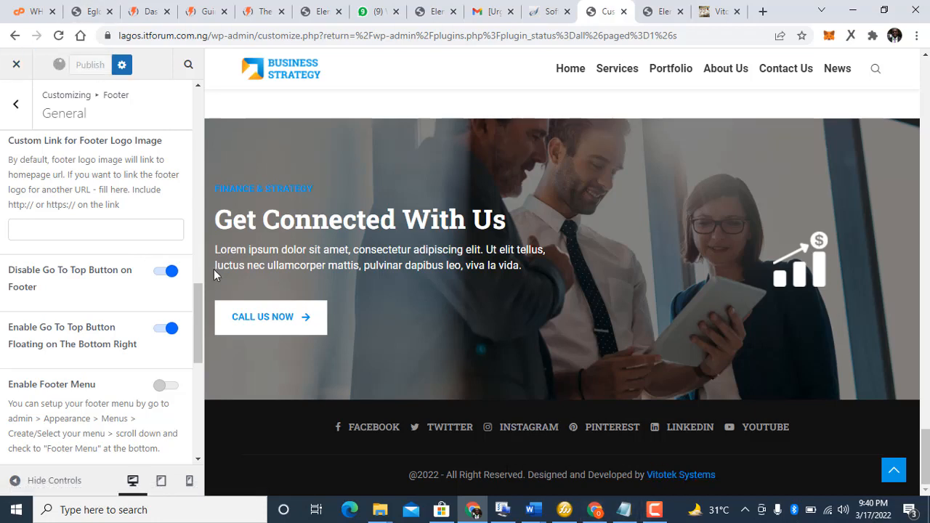
{"action": "scroll", "coordinate": [202, 297], "scroll_direction": "up", "scroll_amount": 1}
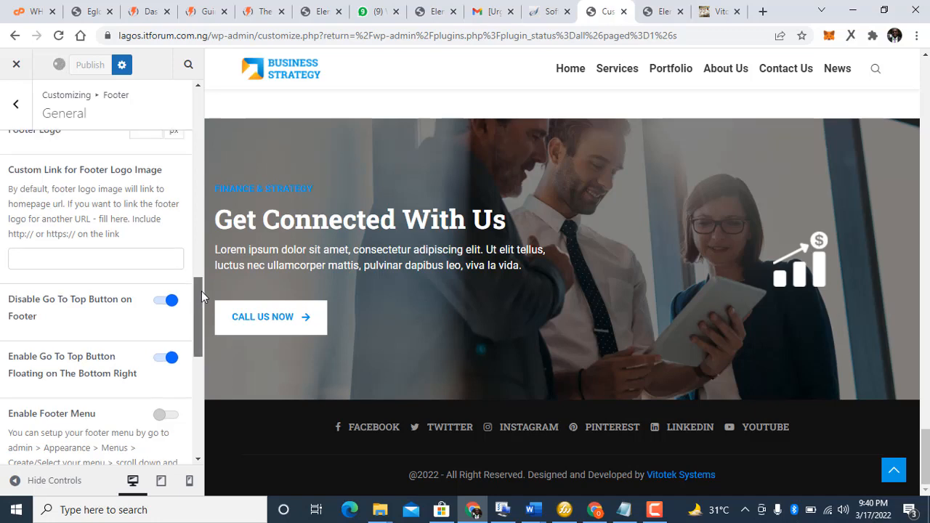
{"action": "scroll", "coordinate": [202, 296], "scroll_direction": "down", "scroll_amount": 2}
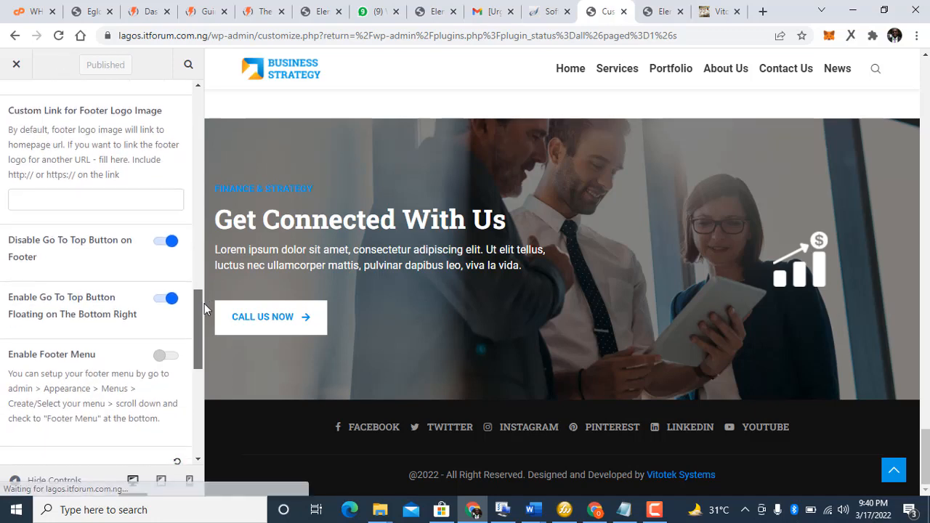
{"action": "scroll", "coordinate": [205, 309], "scroll_direction": "down", "scroll_amount": 5}
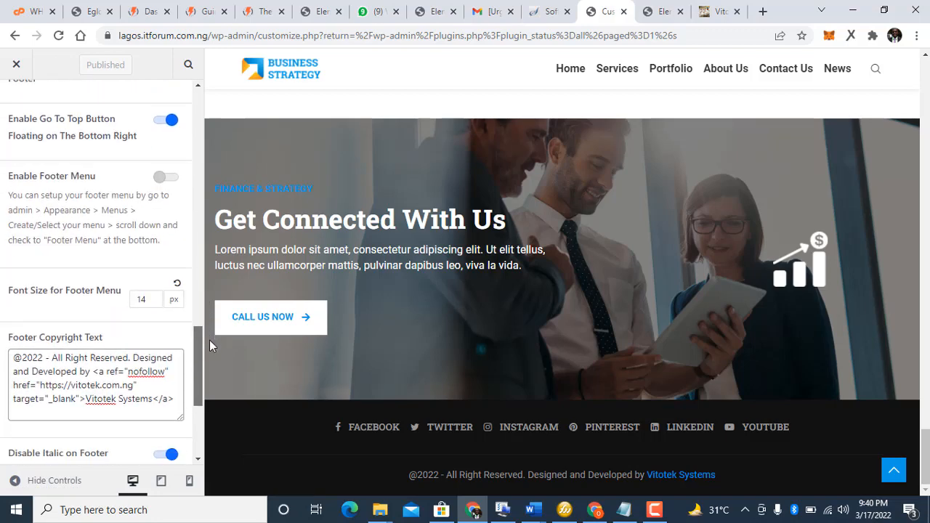
Step: Switch on Hide Instagram Icon on Footer Instagram in the Footer Instagram settings
{"action": "left_click_drag", "start_coordinate": [210, 340], "coordinate": [213, 133]}
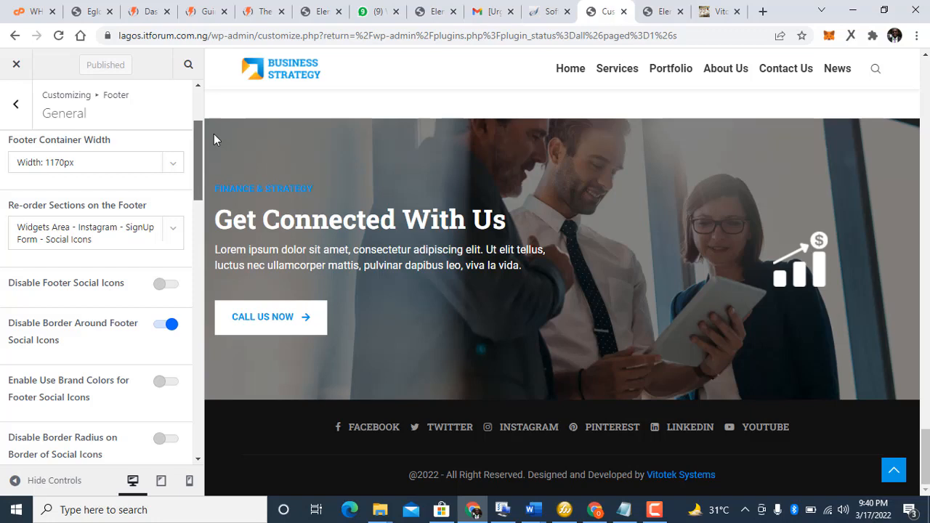
{"action": "left_click_drag", "start_coordinate": [214, 134], "coordinate": [181, 98]}
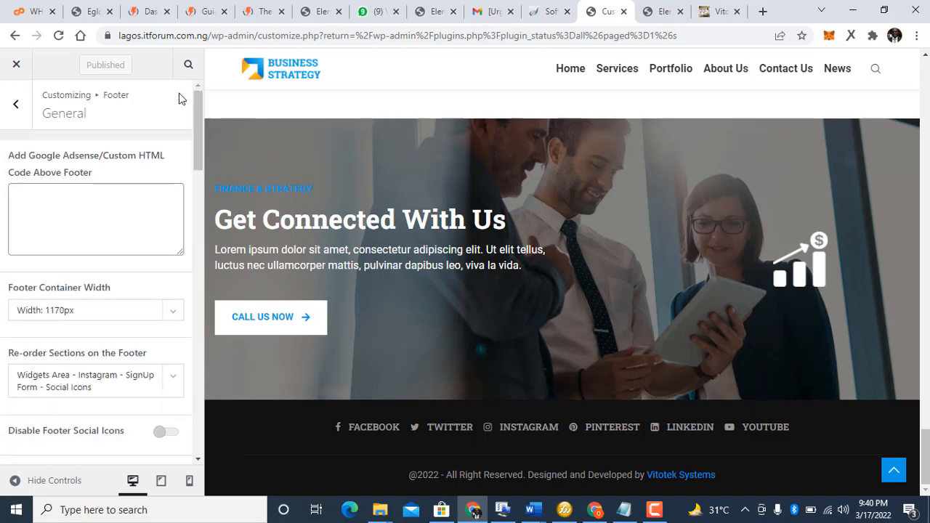
{"action": "left_click", "coordinate": [25, 113]}
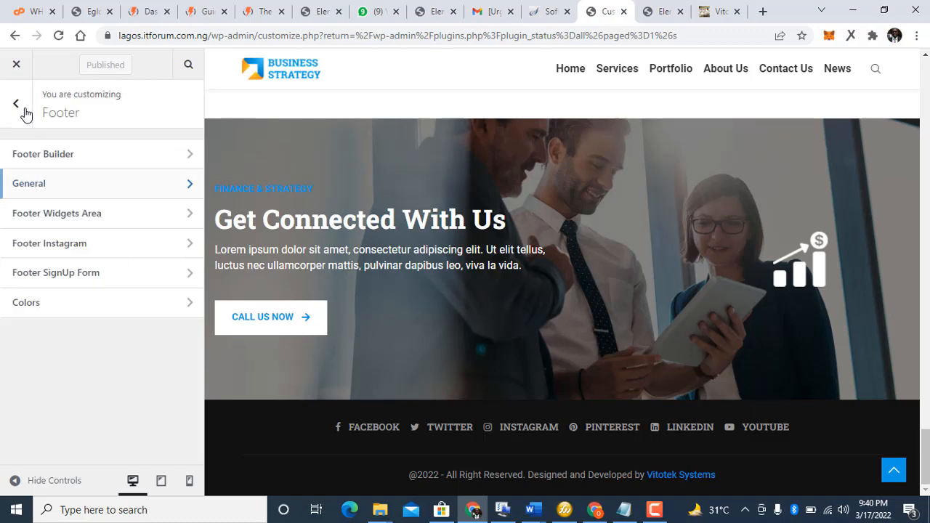
{"action": "left_click", "coordinate": [73, 245]}
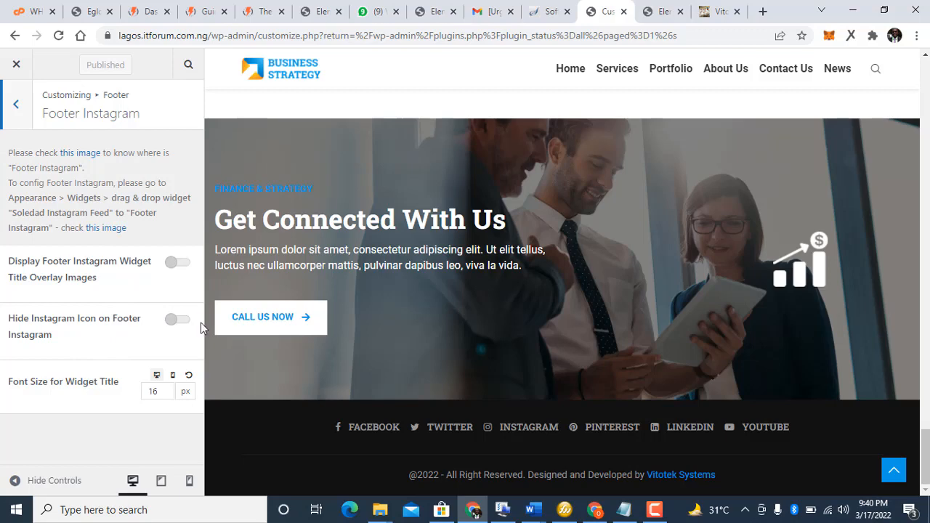
{"action": "left_click", "coordinate": [177, 320]}
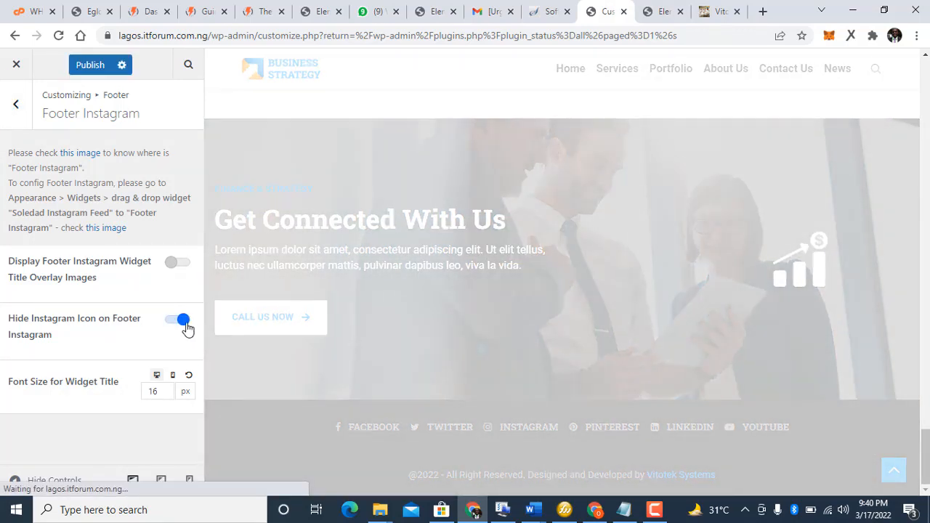
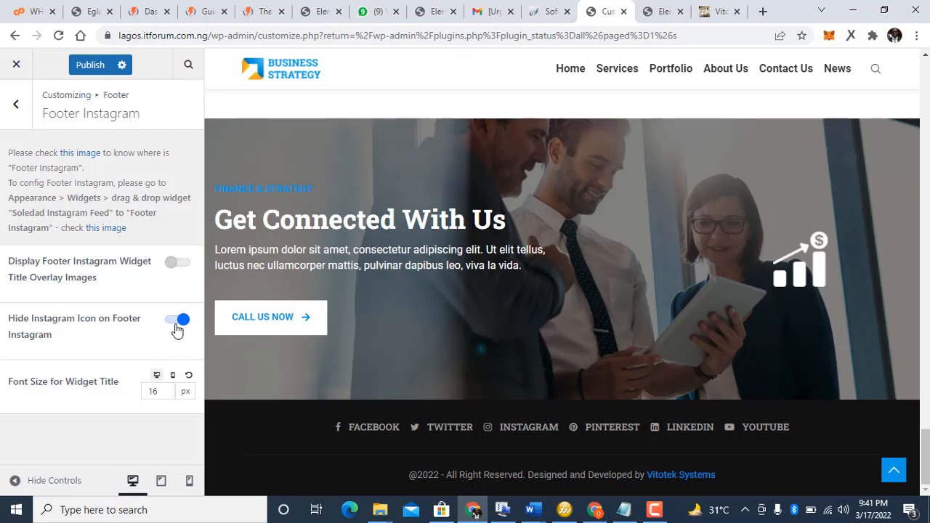
Step: Turn off Hide Instagram Icon on Footer Instagram and go back to the Footer settings list
{"action": "left_click", "coordinate": [174, 327]}
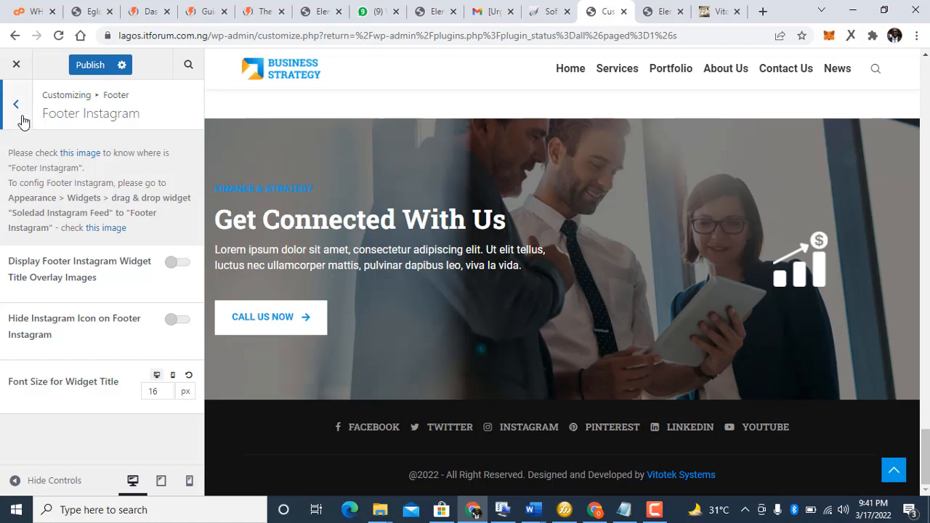
{"action": "left_click", "coordinate": [23, 124]}
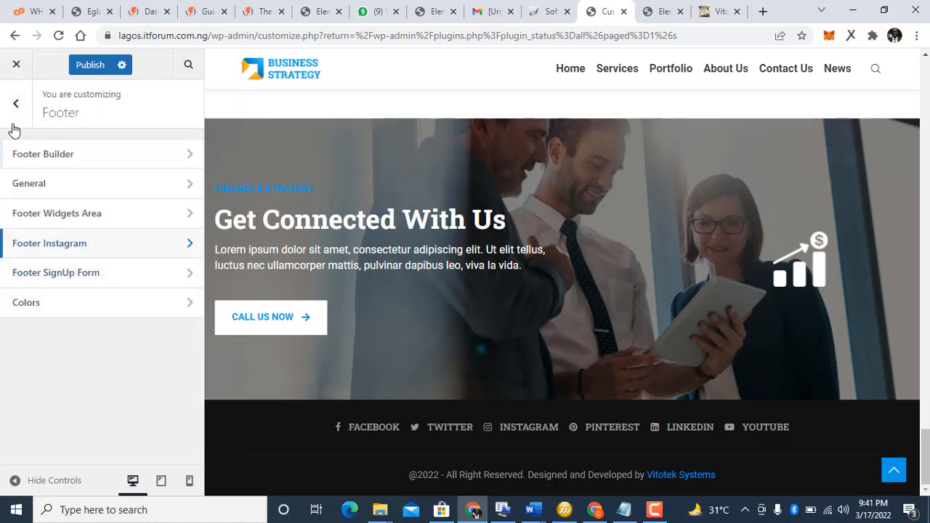
Step: Go back to the top-level Customizer sections and scroll down the section list
{"action": "left_click", "coordinate": [10, 124]}
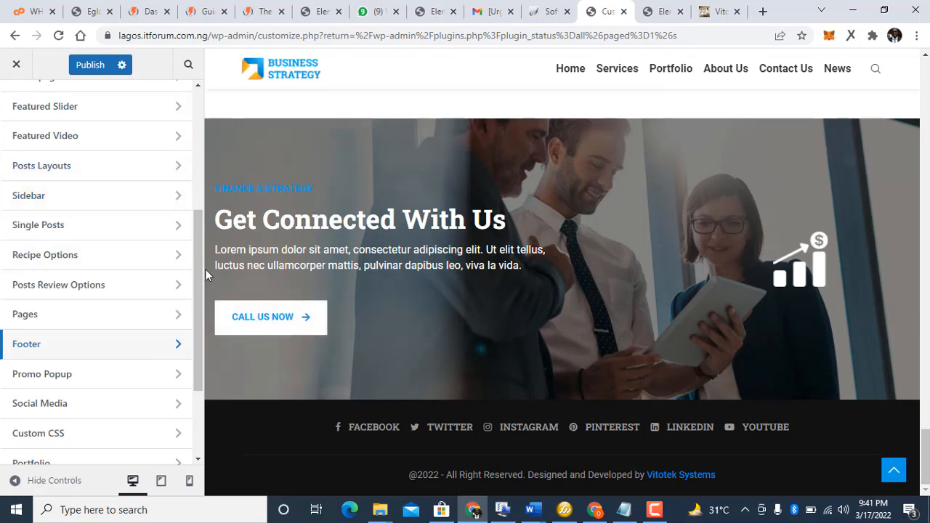
{"action": "left_click_drag", "start_coordinate": [200, 279], "coordinate": [149, 194]}
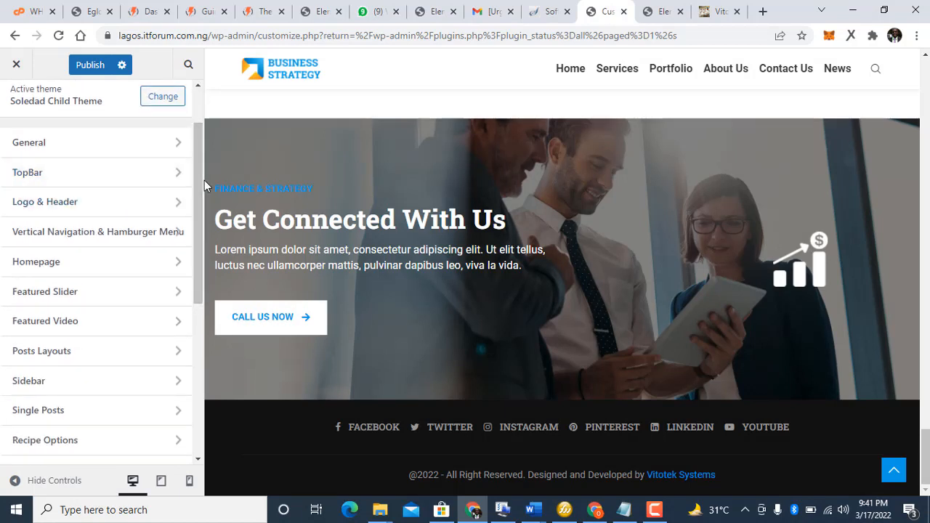
{"action": "left_click_drag", "start_coordinate": [199, 180], "coordinate": [215, 344]}
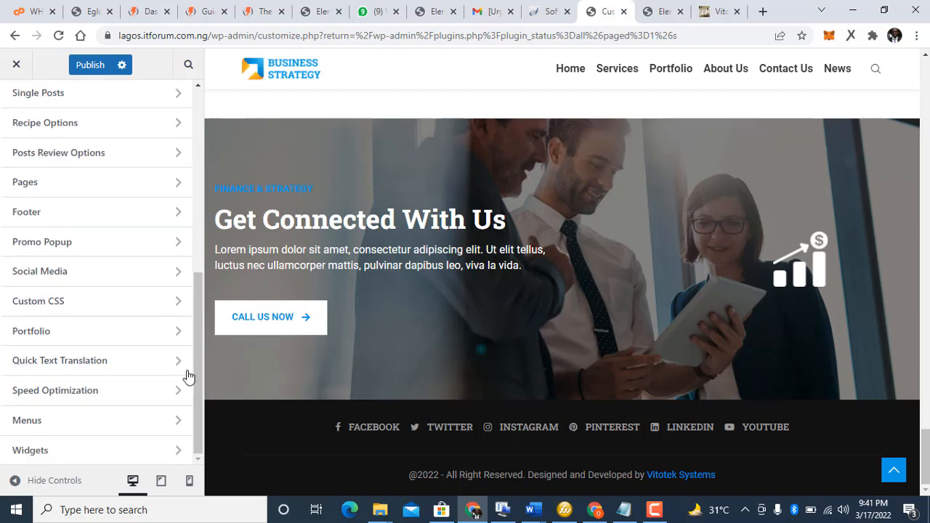
Step: Open Widgets and view the empty Footer Column #1, dismissing the block widgets guide
{"action": "left_click", "coordinate": [136, 452]}
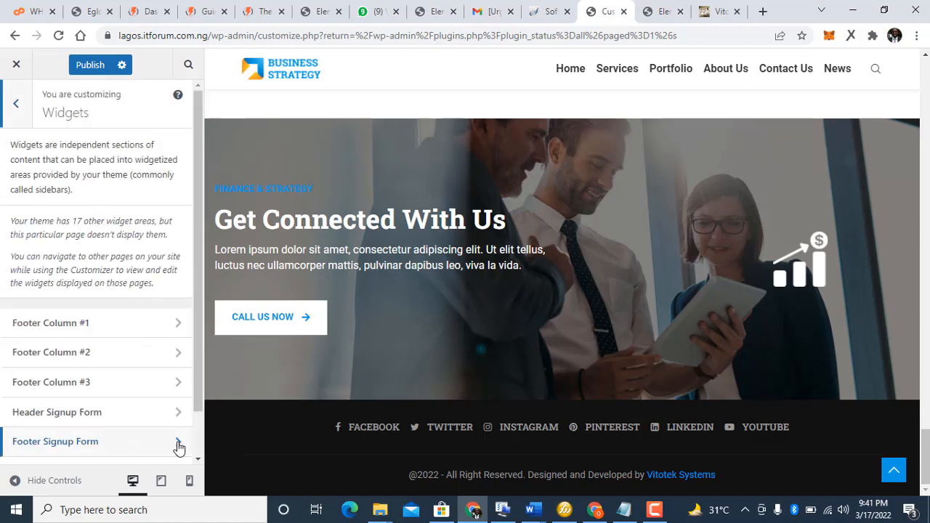
{"action": "left_click", "coordinate": [75, 333]}
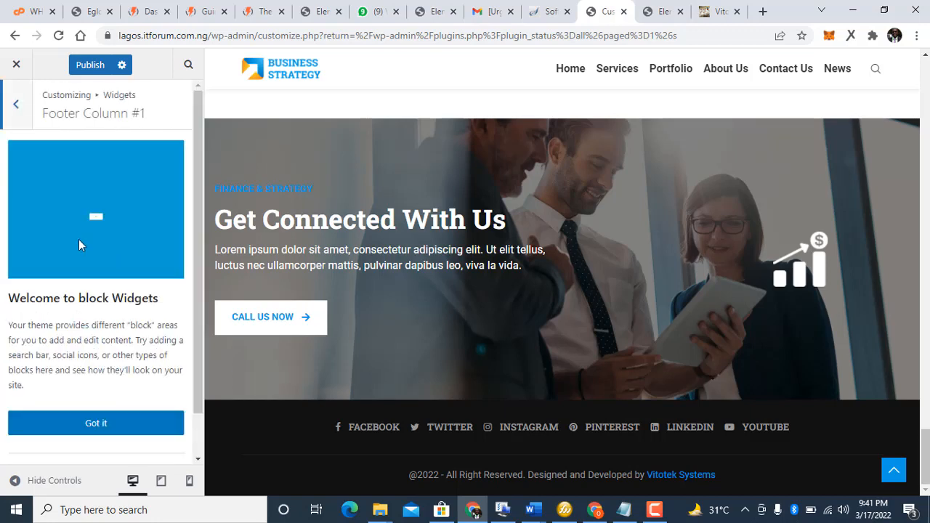
{"action": "left_click", "coordinate": [114, 422]}
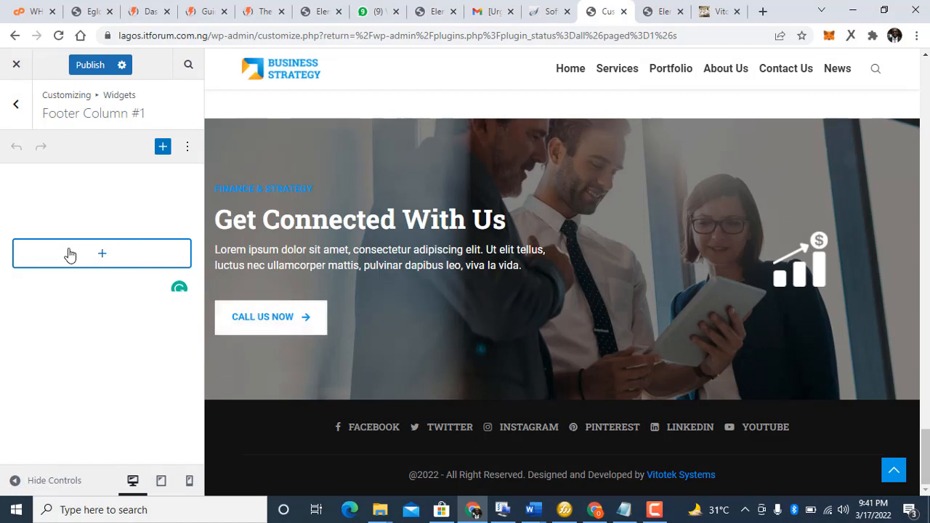
Step: Check that Footer Column #2 and #3 are also empty, then close the Customizer
{"action": "left_click", "coordinate": [21, 110]}
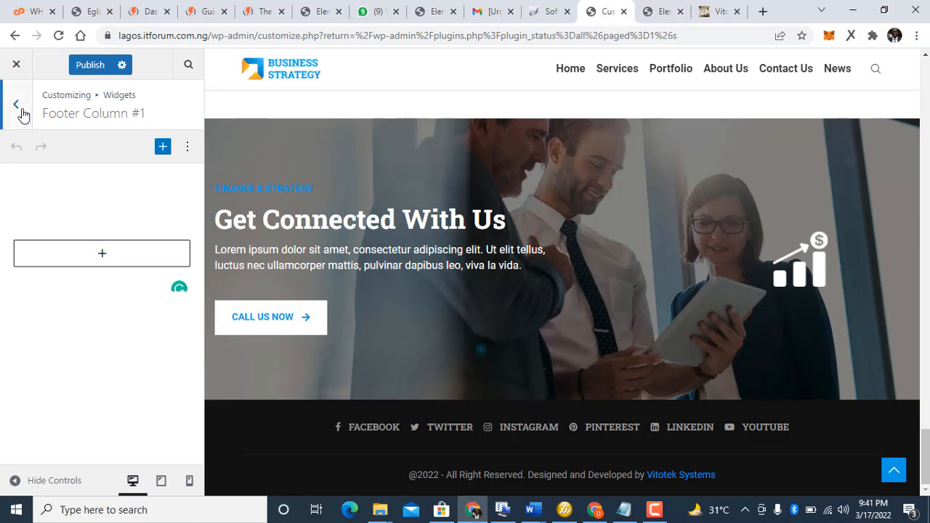
{"action": "left_click", "coordinate": [88, 354]}
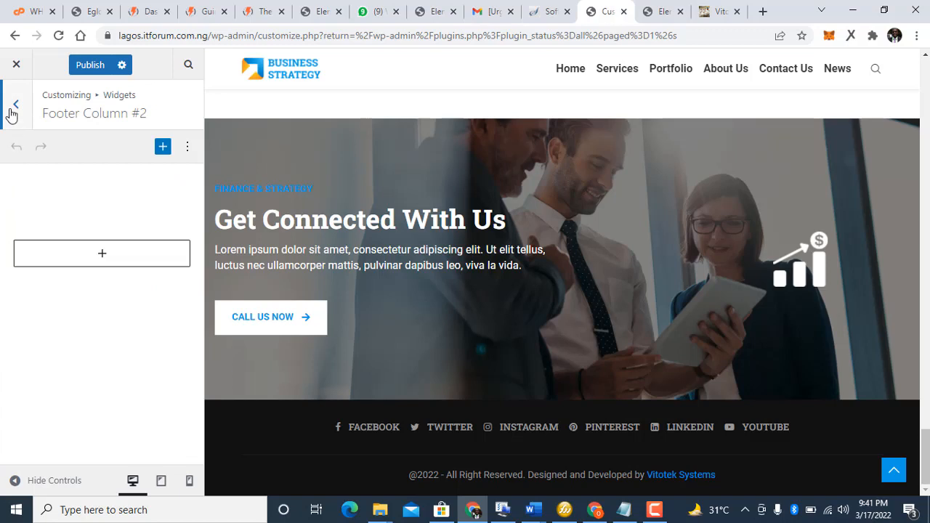
{"action": "left_click", "coordinate": [12, 111]}
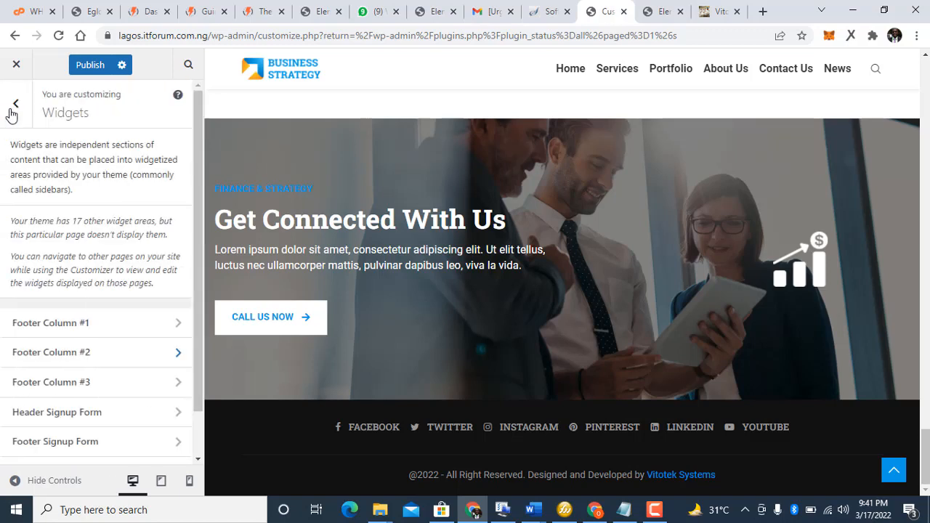
{"action": "left_click", "coordinate": [104, 383]}
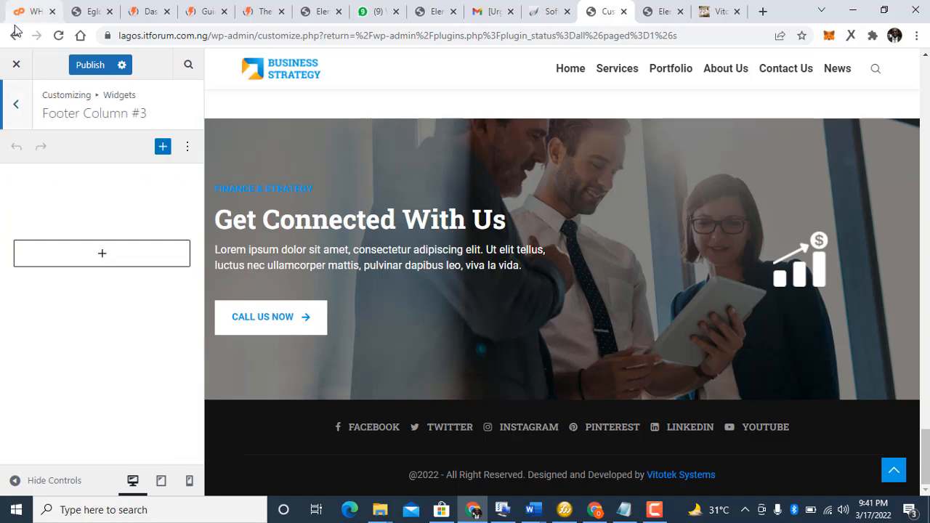
{"action": "left_click", "coordinate": [16, 68]}
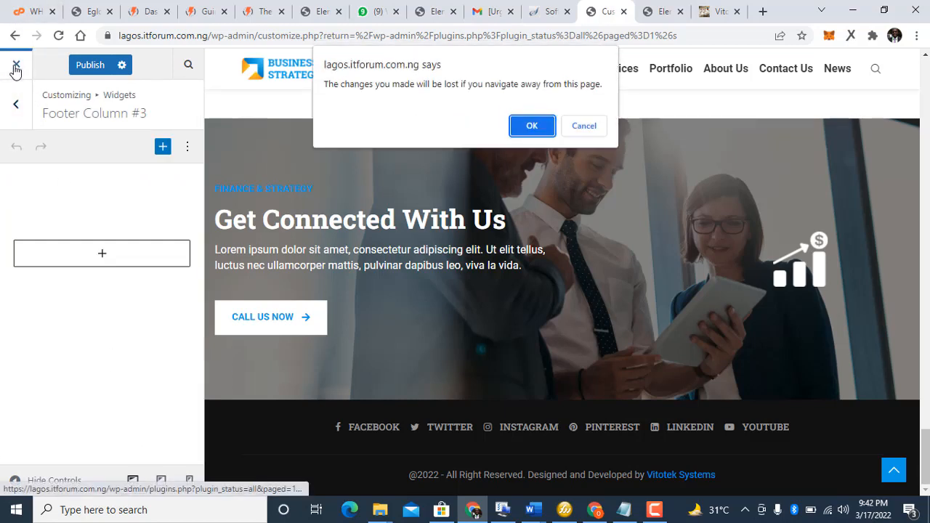
Step: Discard the unsaved changes on leaving, then reopen Customizer > Footer > General
{"action": "left_click", "coordinate": [531, 126]}
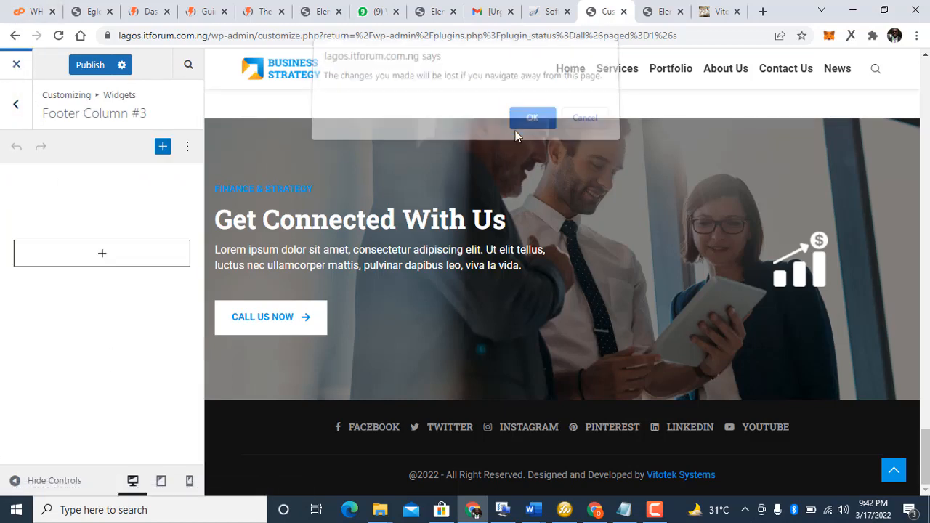
{"action": "left_click", "coordinate": [657, 513]}
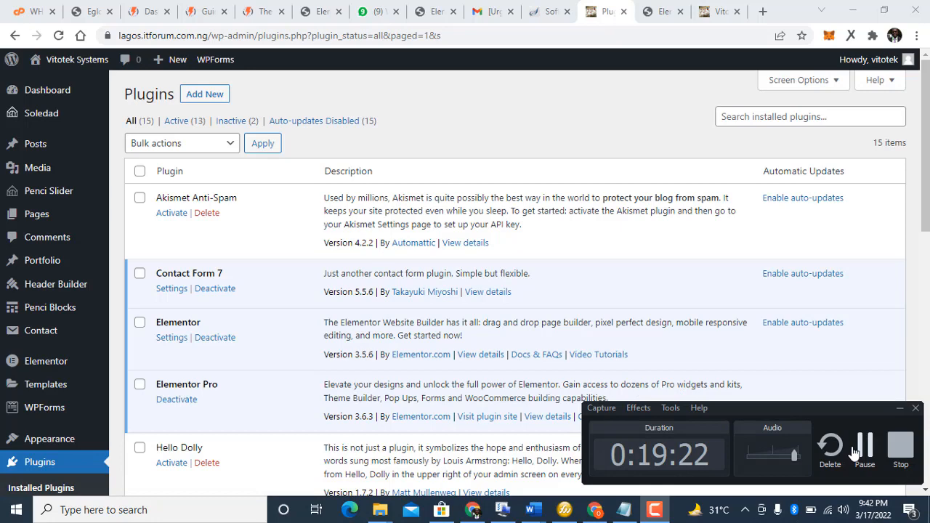
{"action": "left_click", "coordinate": [854, 452]}
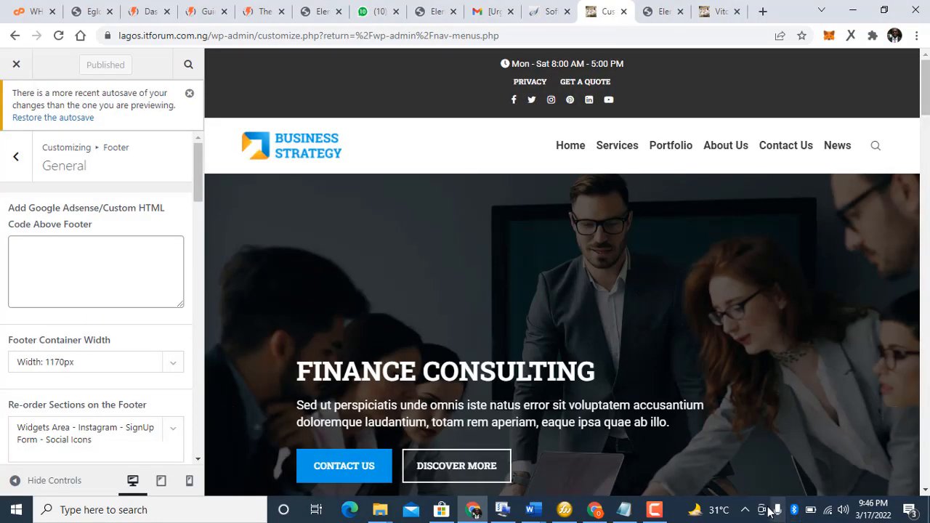
Step: Switch on Disable Footer Social Icons in Footer General and publish the change
{"action": "left_click", "coordinate": [658, 511]}
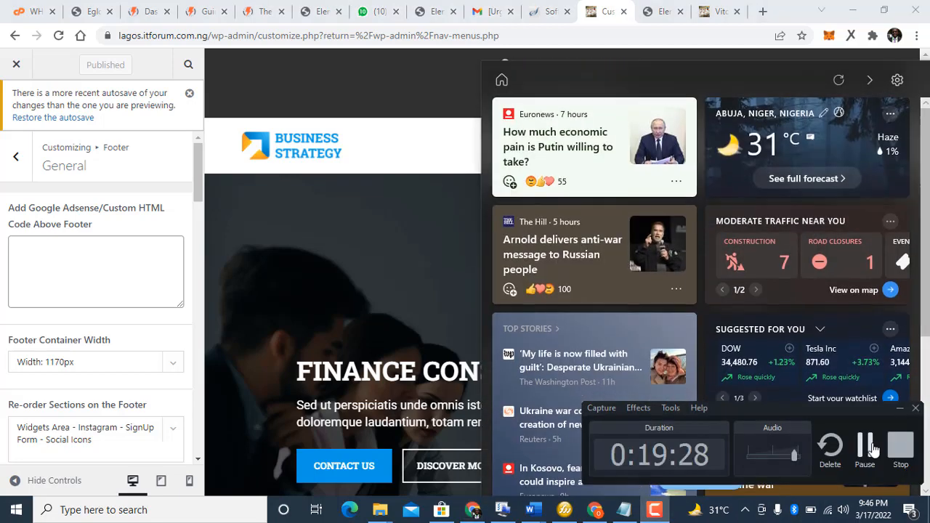
{"action": "left_click", "coordinate": [875, 450]}
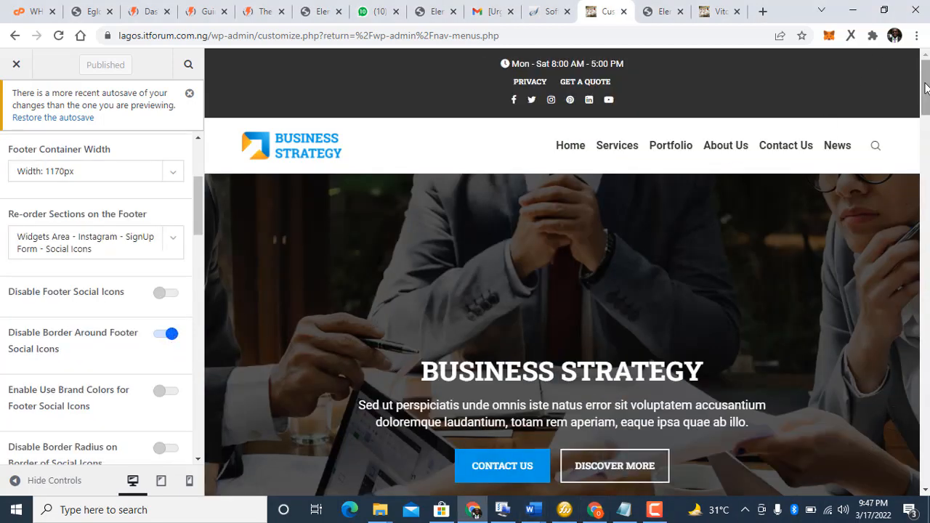
{"action": "left_click_drag", "start_coordinate": [926, 87], "coordinate": [925, 492]}
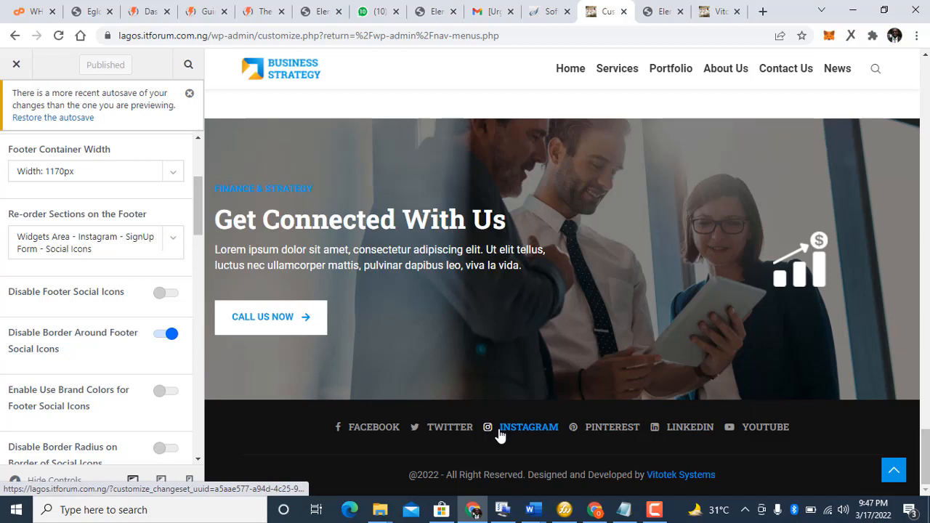
{"action": "left_click", "coordinate": [172, 295]}
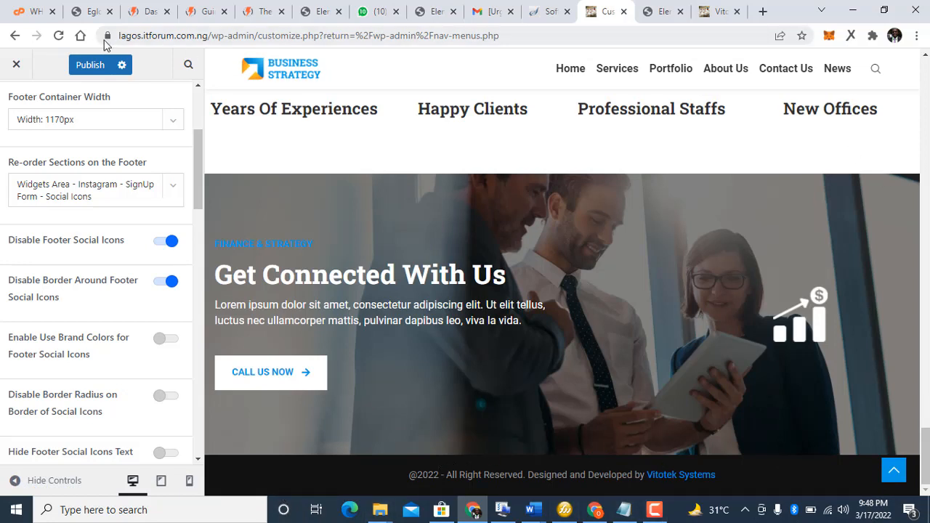
{"action": "left_click", "coordinate": [93, 64]}
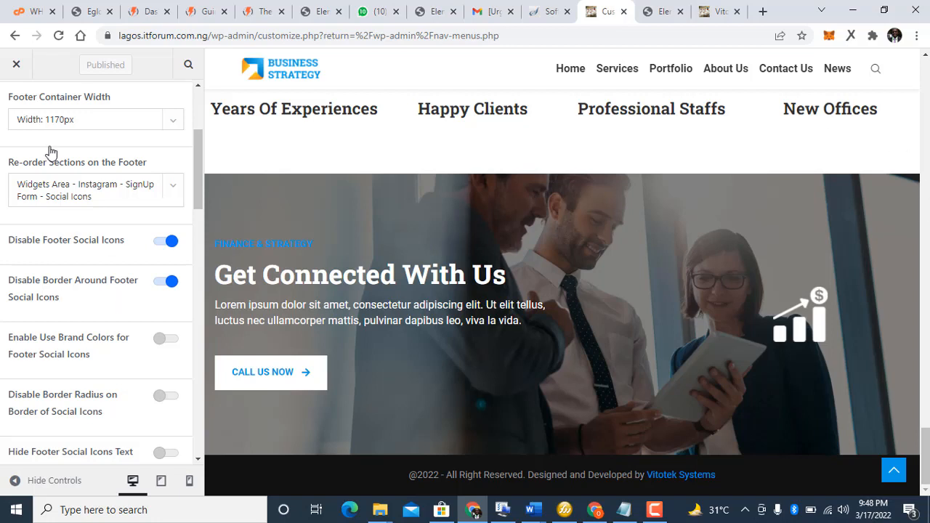
{"action": "scroll", "coordinate": [197, 106], "scroll_direction": "up", "scroll_amount": 3}
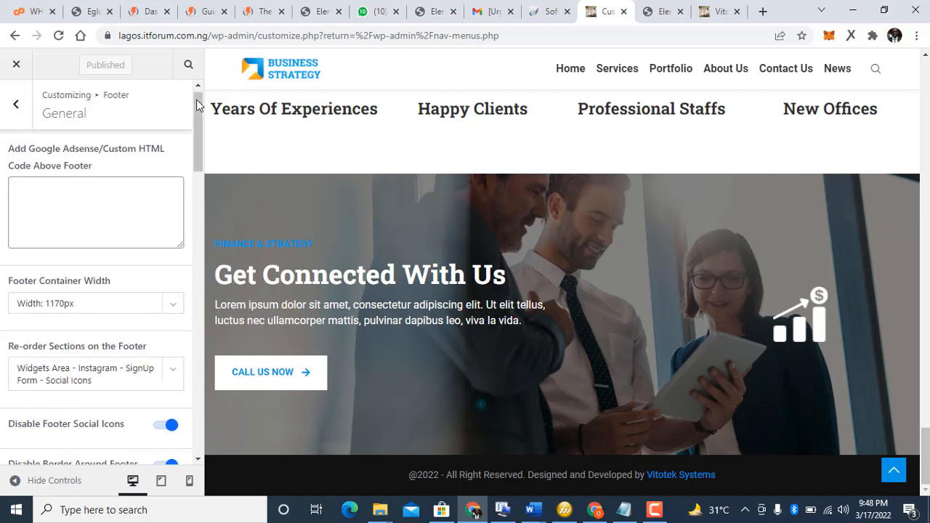
Step: In Appearance > Menus, expand the Home menu item and remove it from the primary menu
{"action": "left_click", "coordinate": [10, 67]}
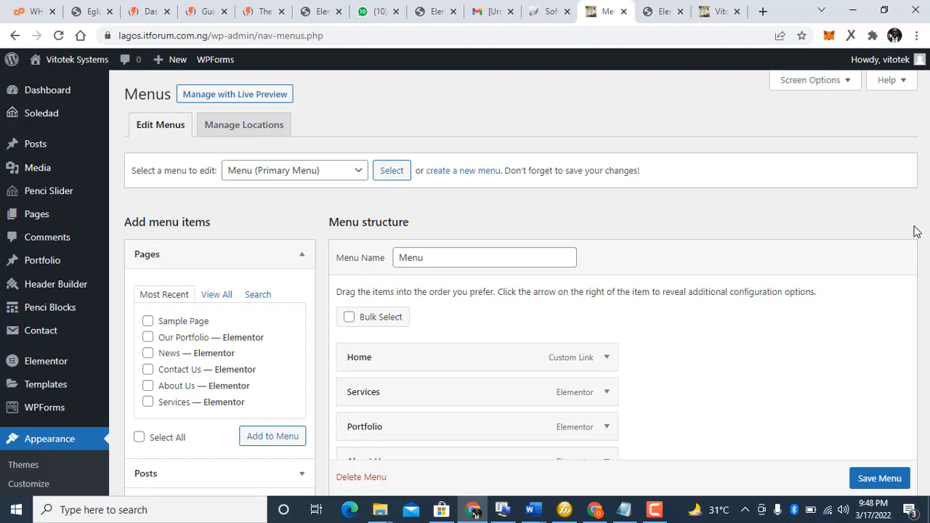
{"action": "left_click", "coordinate": [607, 364]}
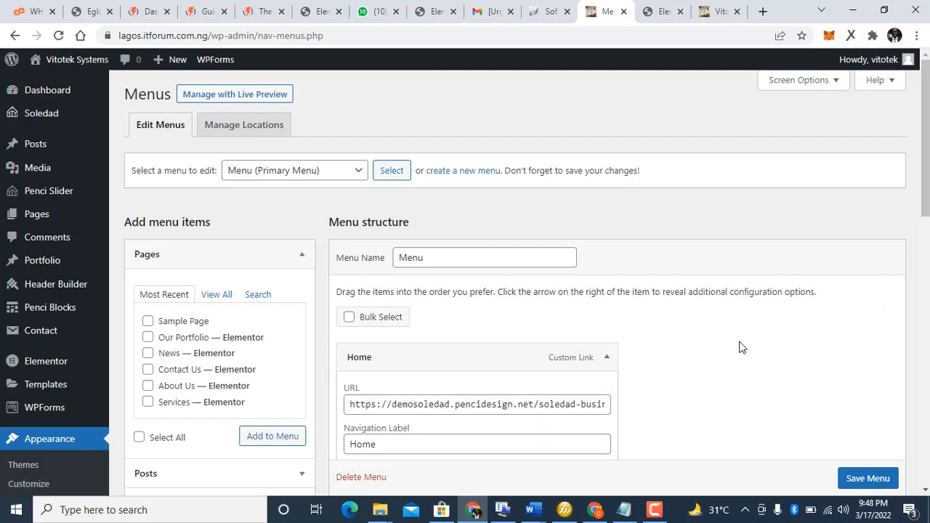
{"action": "scroll", "coordinate": [739, 348], "scroll_direction": "down", "scroll_amount": 3}
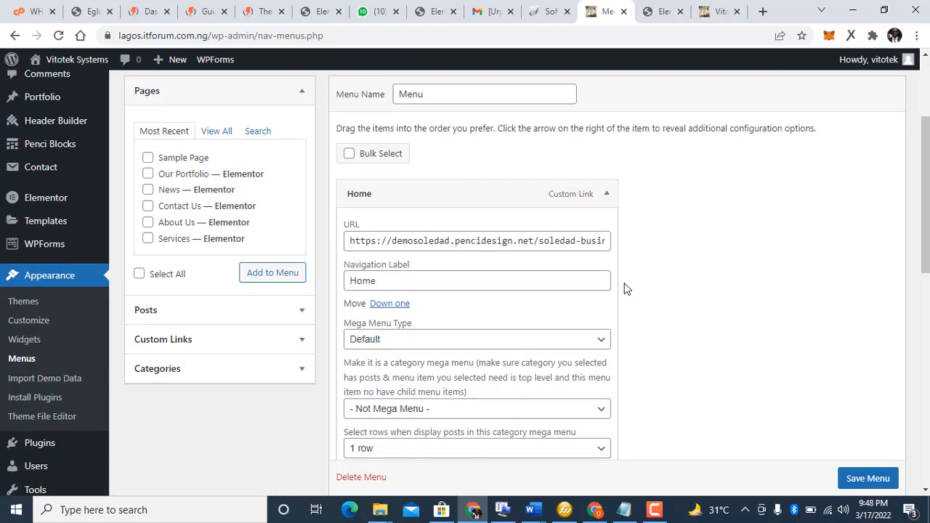
{"action": "scroll", "coordinate": [627, 289], "scroll_direction": "down", "scroll_amount": 3}
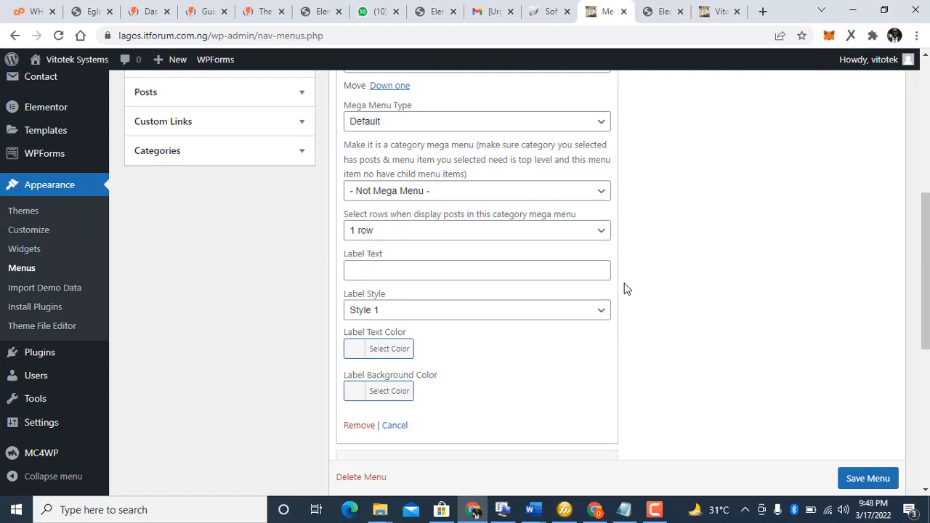
{"action": "scroll", "coordinate": [626, 290], "scroll_direction": "down", "scroll_amount": 5}
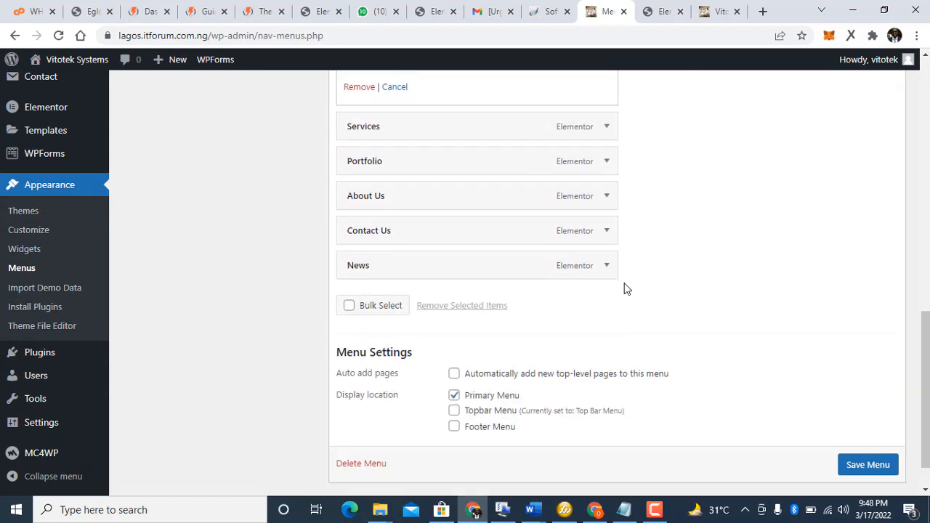
{"action": "scroll", "coordinate": [626, 290], "scroll_direction": "down", "scroll_amount": 1}
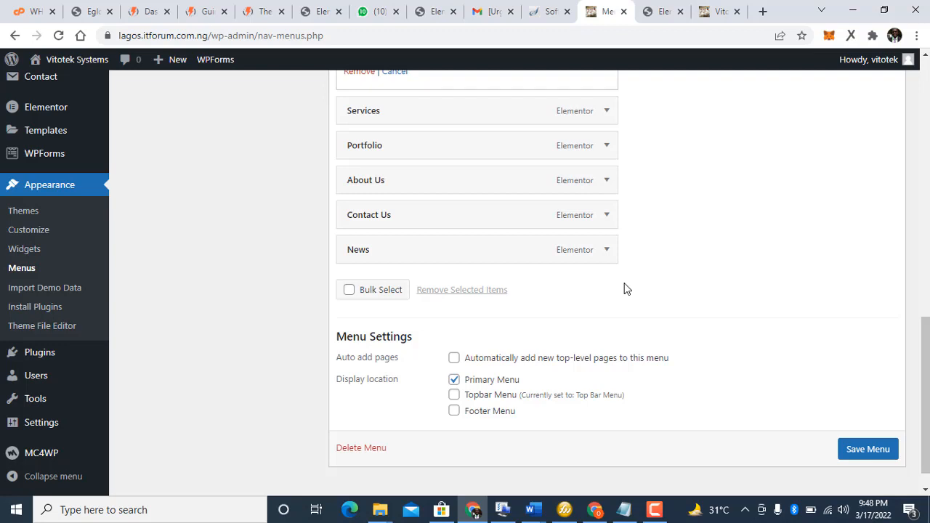
{"action": "scroll", "coordinate": [627, 289], "scroll_direction": "up", "scroll_amount": 2}
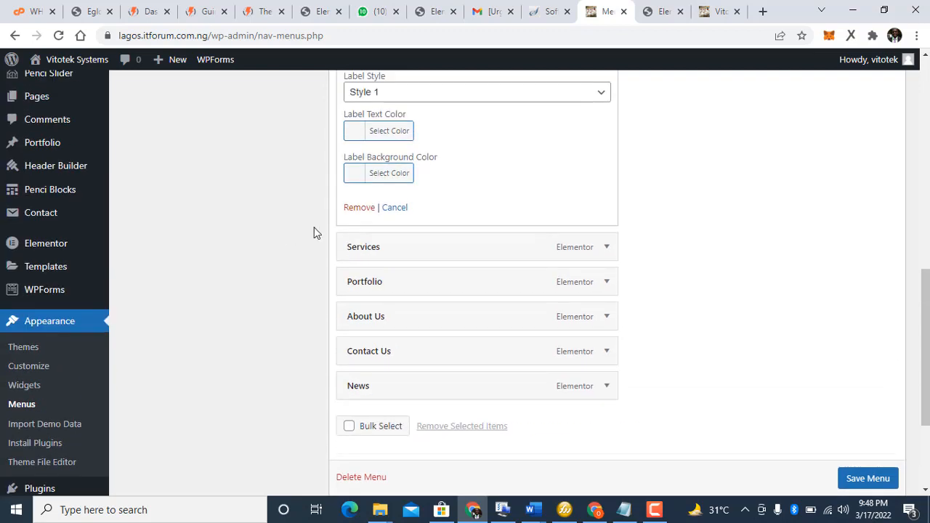
{"action": "left_click", "coordinate": [354, 208]}
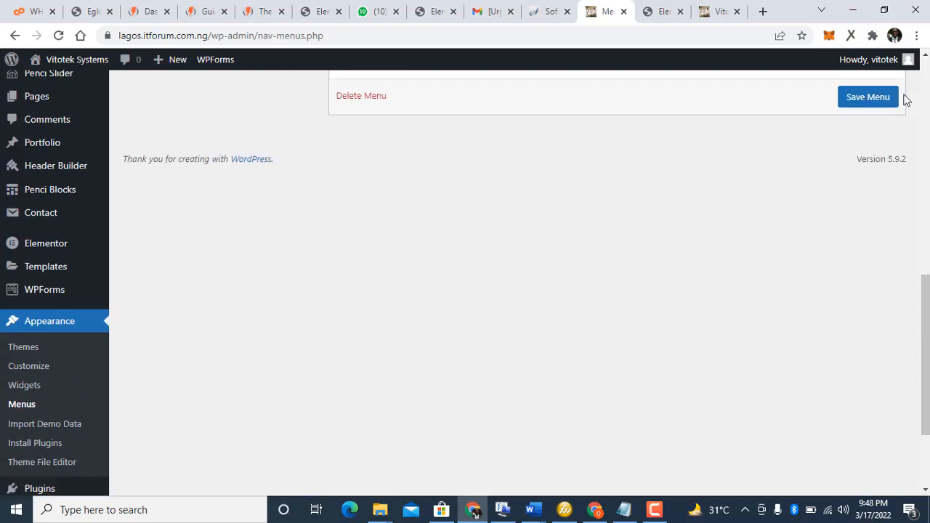
{"action": "left_click_drag", "start_coordinate": [925, 356], "coordinate": [926, 227]}
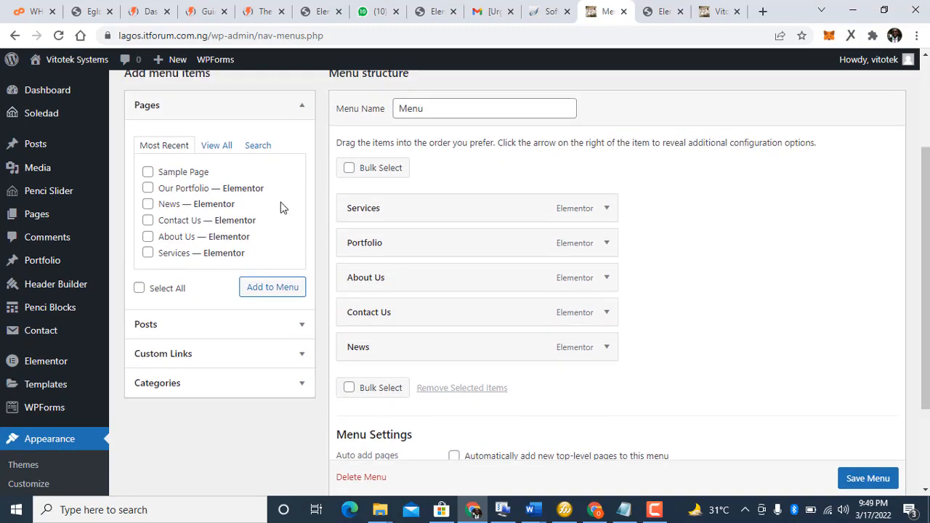
Step: Open Custom Links for a Home link and copy the site's address from the live site tab
{"action": "left_click", "coordinate": [166, 356]}
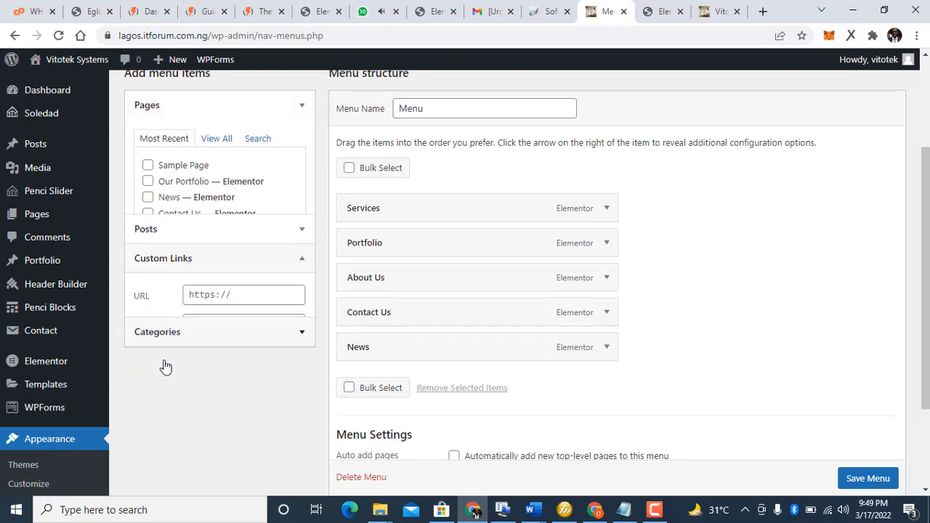
{"action": "left_click", "coordinate": [240, 237]}
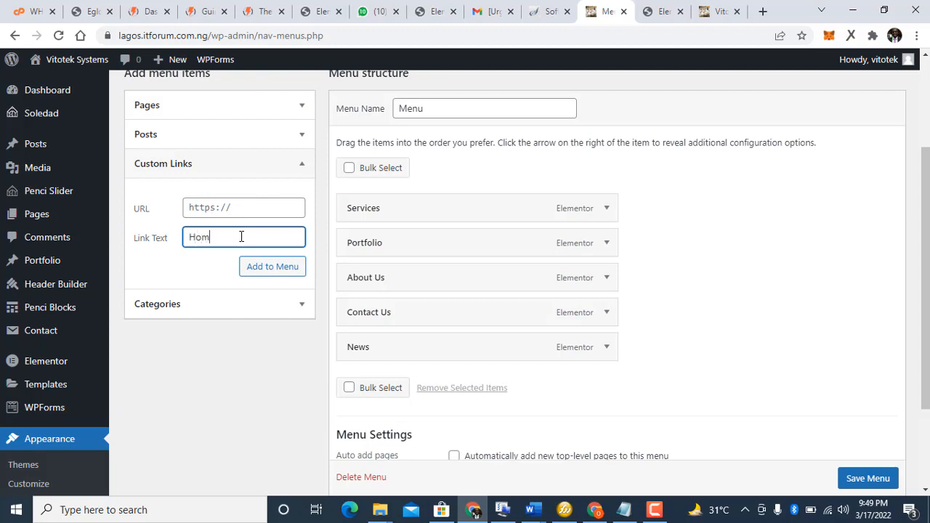
{"action": "left_click", "coordinate": [720, 11]}
{"action": "double_click", "coordinate": [234, 36]}
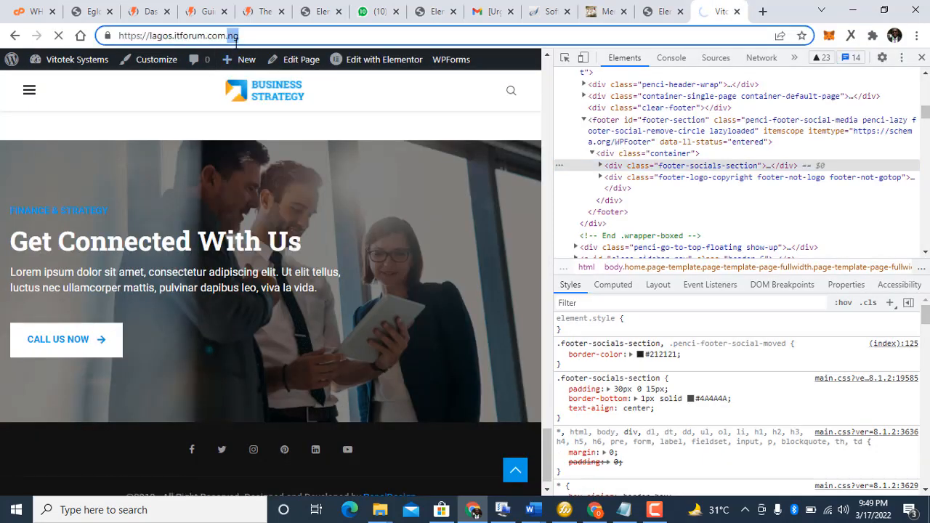
{"action": "triple_click", "coordinate": [236, 38]}
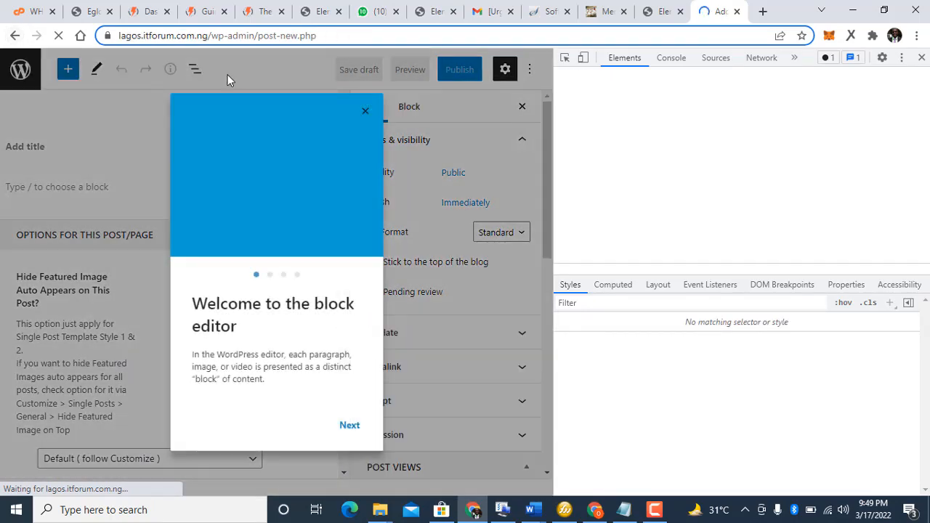
{"action": "left_click", "coordinate": [311, 34]}
{"action": "key", "text": "ctrl+c"}
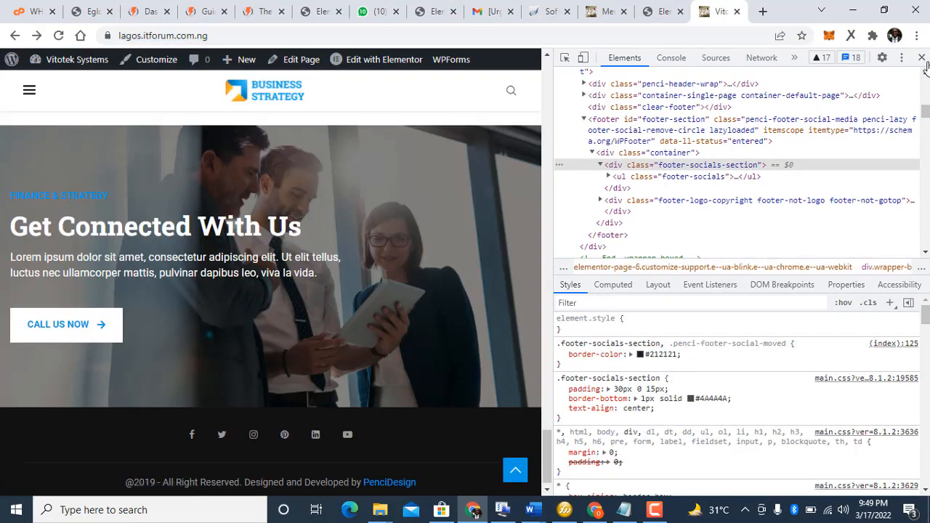
{"action": "left_click", "coordinate": [922, 56]}
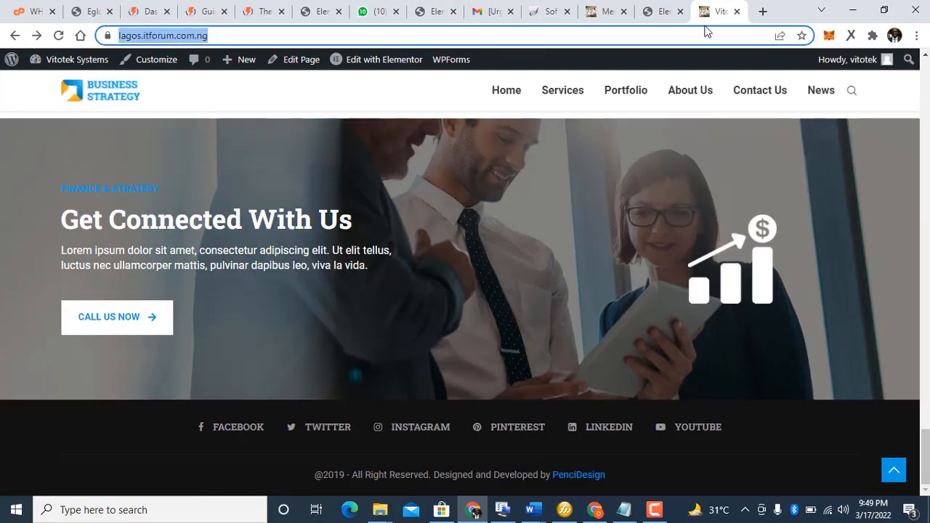
{"action": "left_click", "coordinate": [596, 16]}
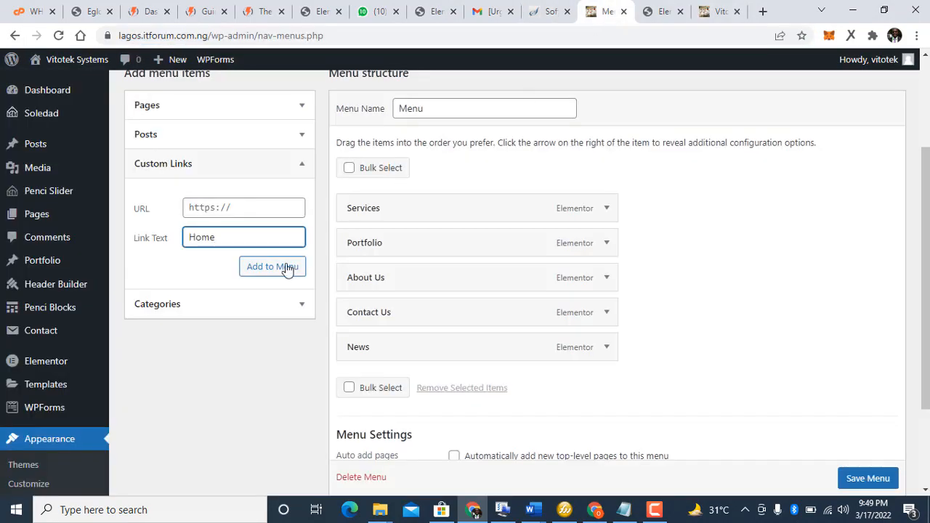
Step: Paste the site URL, add the Home link to the menu, and drag it to the top
{"action": "left_click", "coordinate": [219, 208]}
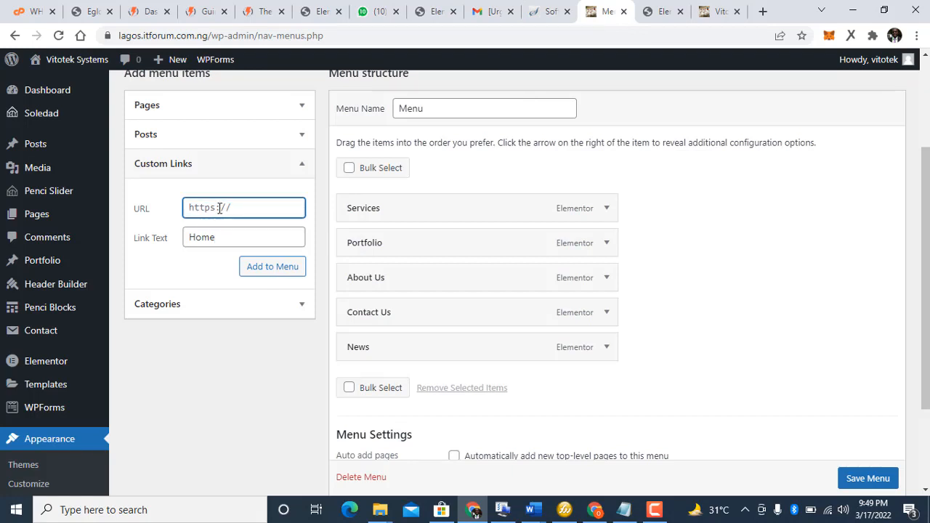
{"action": "key", "text": "ctrl+v"}
{"action": "left_click", "coordinate": [288, 275]}
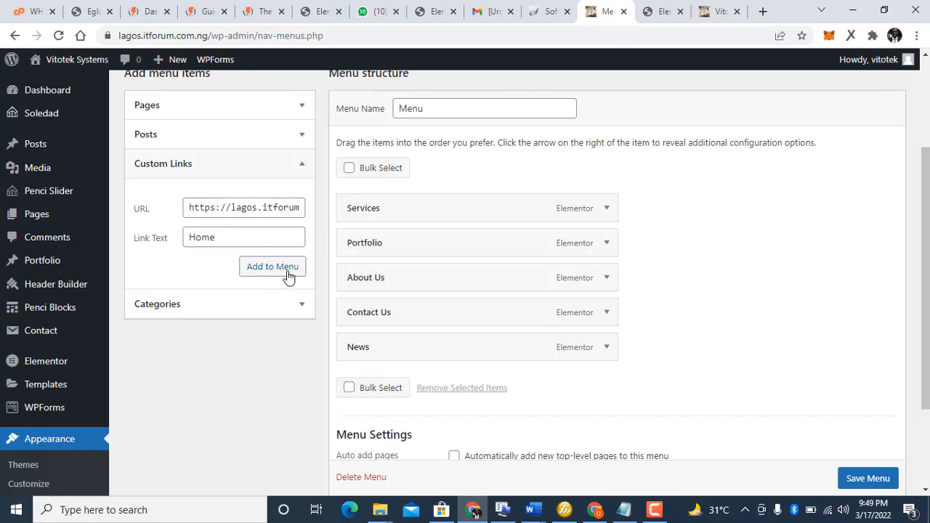
{"action": "left_click", "coordinate": [288, 274]}
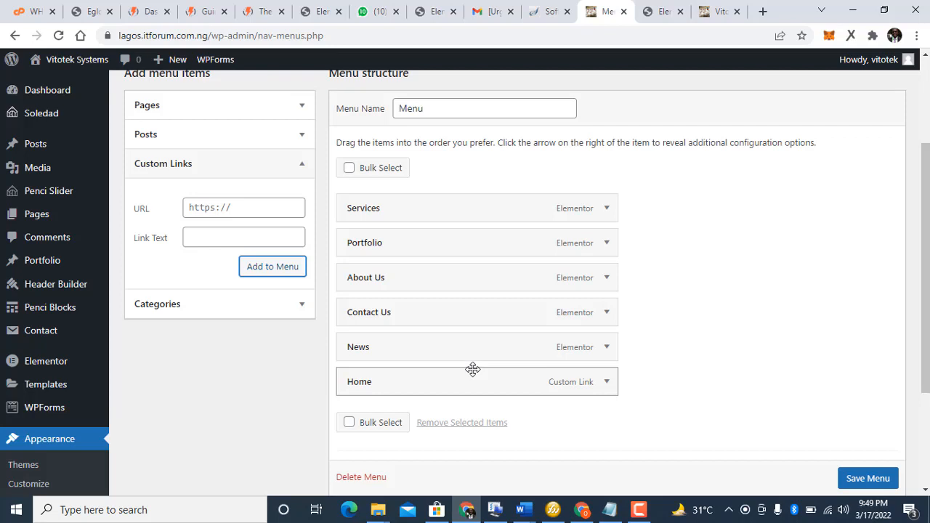
{"action": "left_click_drag", "start_coordinate": [473, 373], "coordinate": [470, 197]}
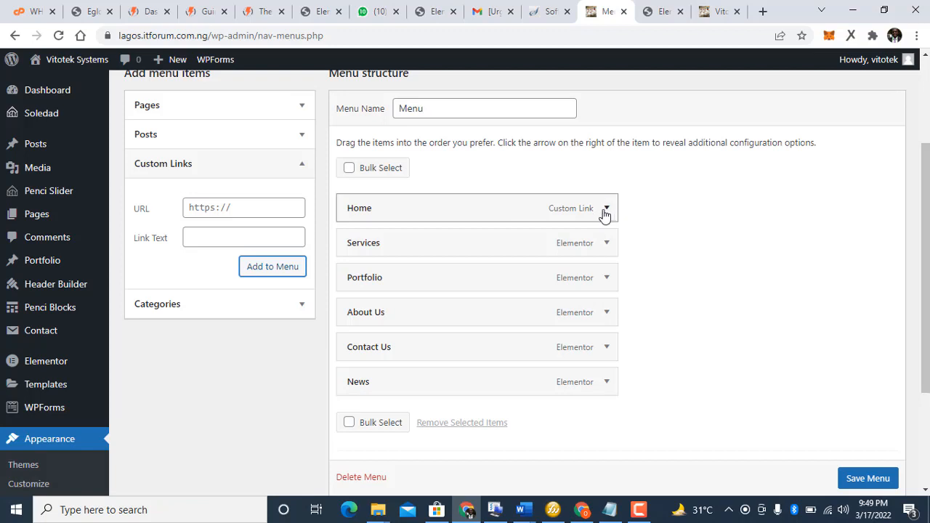
{"action": "scroll", "coordinate": [904, 154], "scroll_direction": "up", "scroll_amount": 1}
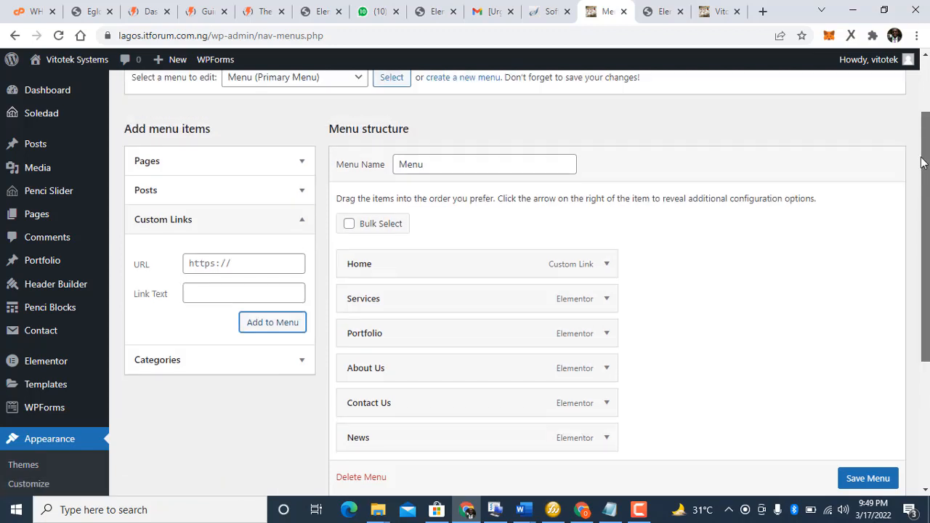
{"action": "left_click", "coordinate": [272, 180]}
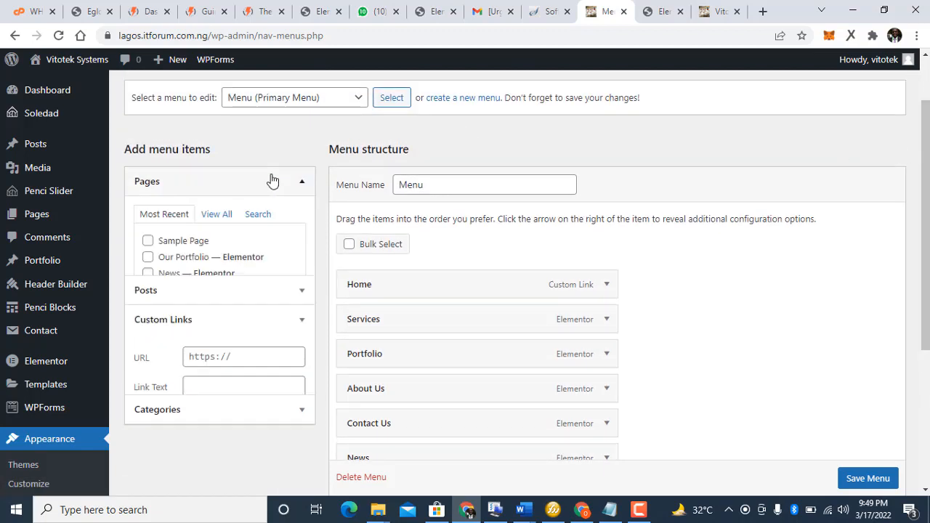
{"action": "left_click", "coordinate": [216, 224]}
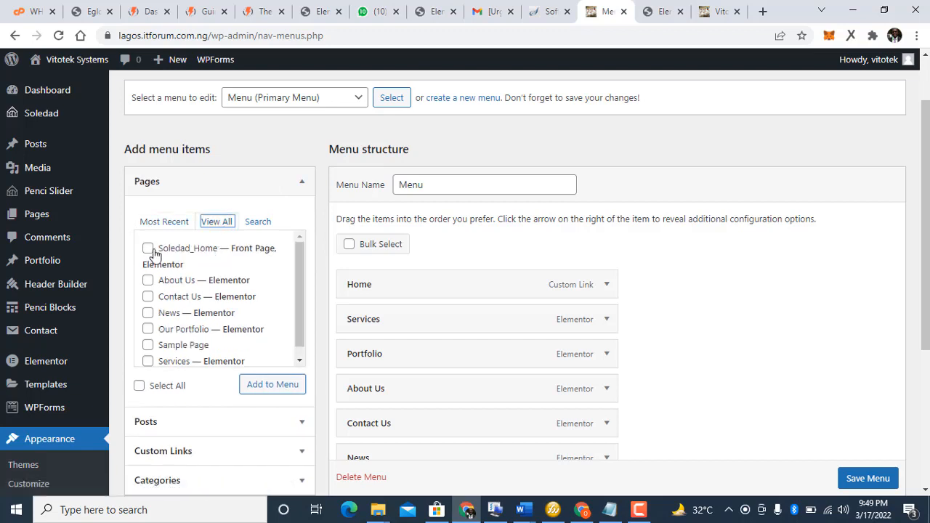
{"action": "left_click", "coordinate": [147, 248]}
{"action": "left_click", "coordinate": [292, 390]}
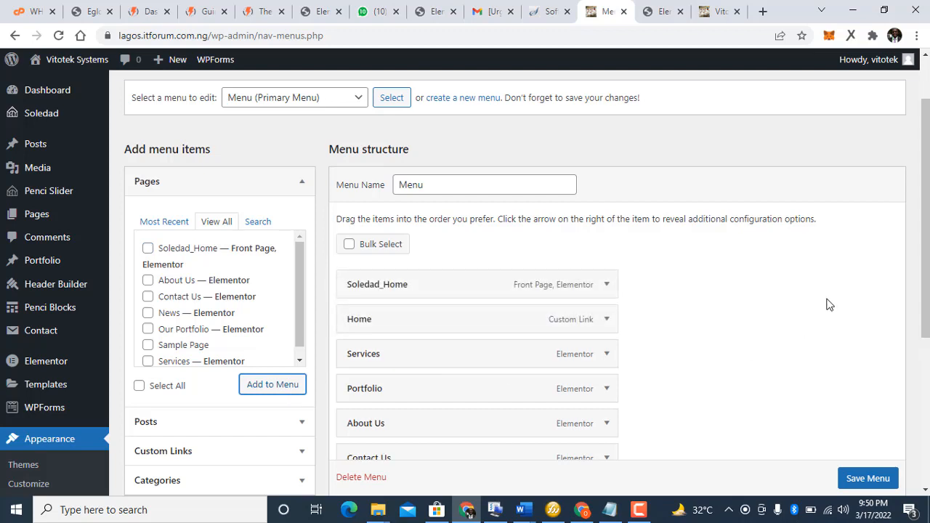
{"action": "left_click", "coordinate": [606, 285]}
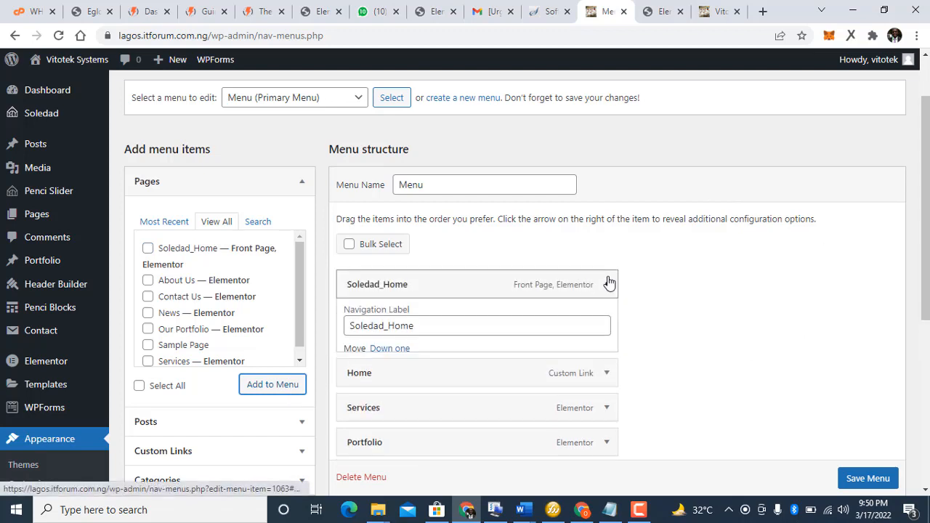
{"action": "left_click", "coordinate": [394, 327]}
{"action": "key", "text": "BackSpace"}
{"action": "key", "text": "BackSpace"}
{"action": "key", "text": "BackSpace"}
{"action": "key", "text": "BackSpace"}
{"action": "key", "text": "BackSpace"}
{"action": "key", "text": "BackSpace"}
{"action": "key", "text": "BackSpace"}
{"action": "key", "text": "BackSpace"}
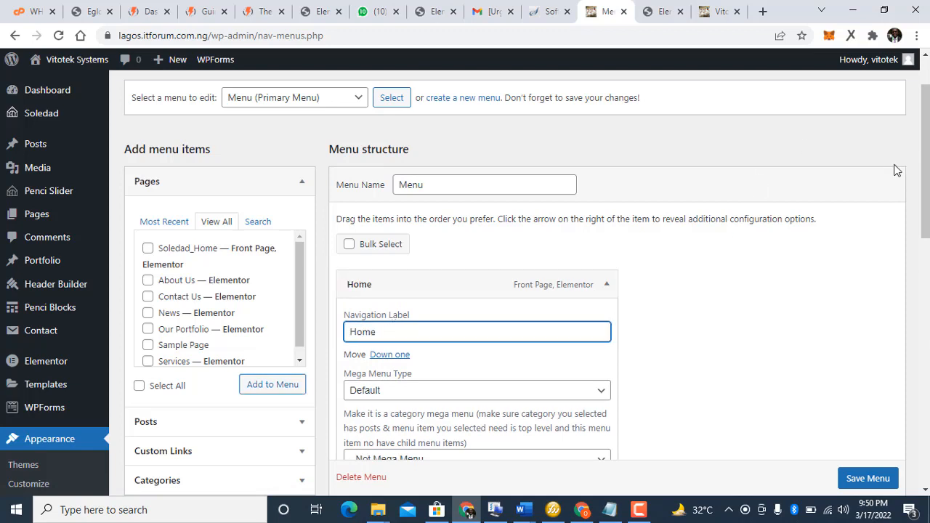
{"action": "scroll", "coordinate": [393, 325], "scroll_direction": "down", "scroll_amount": 3}
{"action": "scroll", "coordinate": [393, 326], "scroll_direction": "down", "scroll_amount": 3}
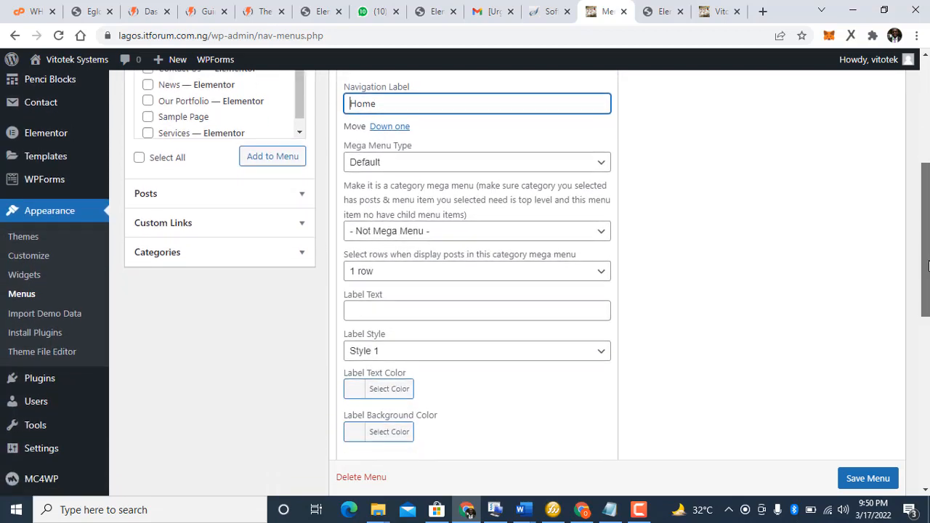
{"action": "scroll", "coordinate": [877, 276], "scroll_direction": "down", "scroll_amount": 2}
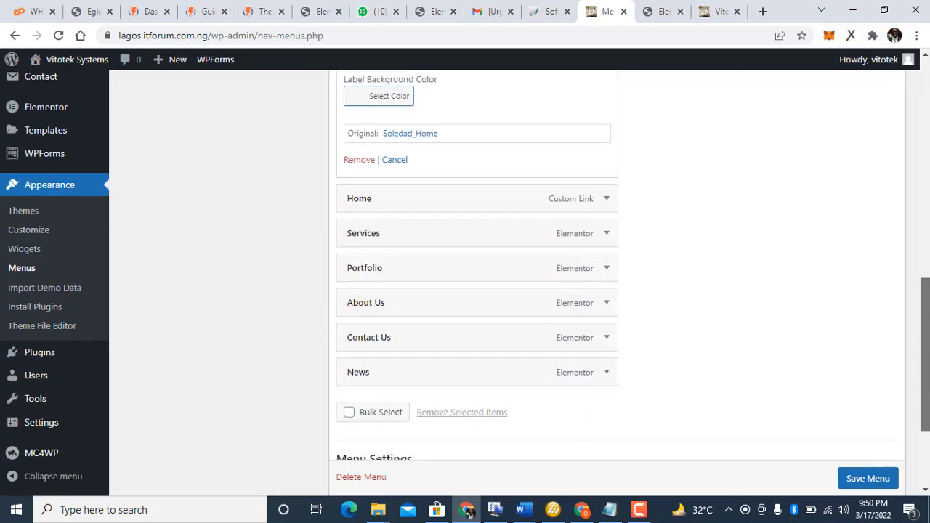
{"action": "scroll", "coordinate": [877, 277], "scroll_direction": "up", "scroll_amount": 7}
{"action": "scroll", "coordinate": [876, 291], "scroll_direction": "down", "scroll_amount": 2}
{"action": "scroll", "coordinate": [877, 290], "scroll_direction": "down", "scroll_amount": 2}
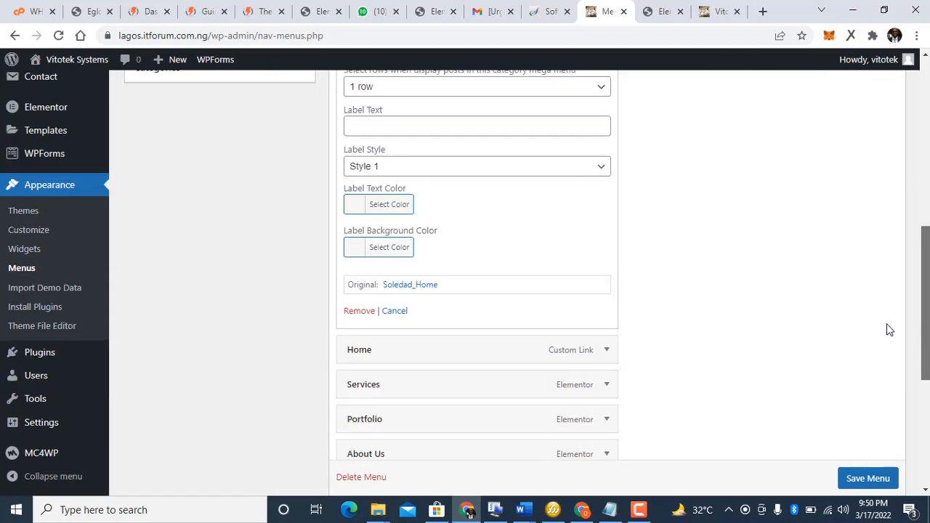
{"action": "scroll", "coordinate": [889, 328], "scroll_direction": "up", "scroll_amount": 3}
{"action": "scroll", "coordinate": [864, 261], "scroll_direction": "down", "scroll_amount": 2}
{"action": "scroll", "coordinate": [899, 316], "scroll_direction": "down", "scroll_amount": 1}
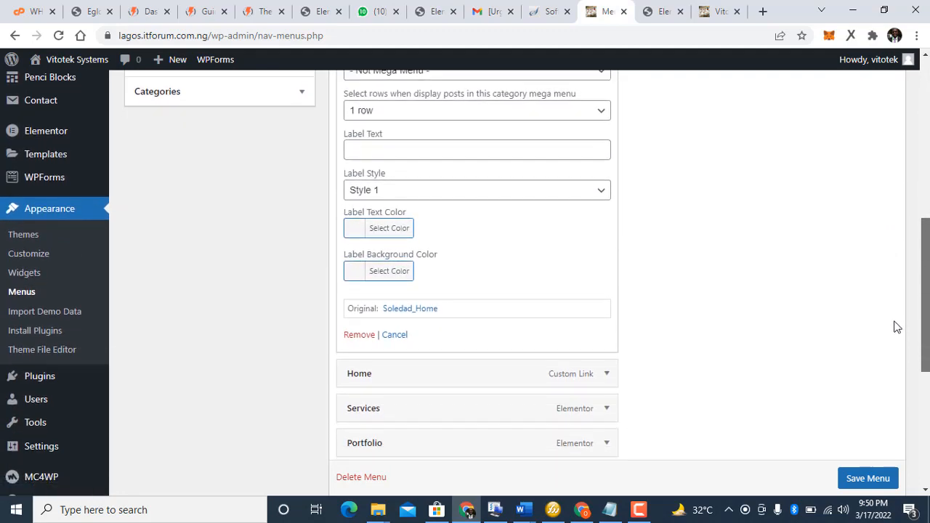
{"action": "left_click", "coordinate": [358, 328]}
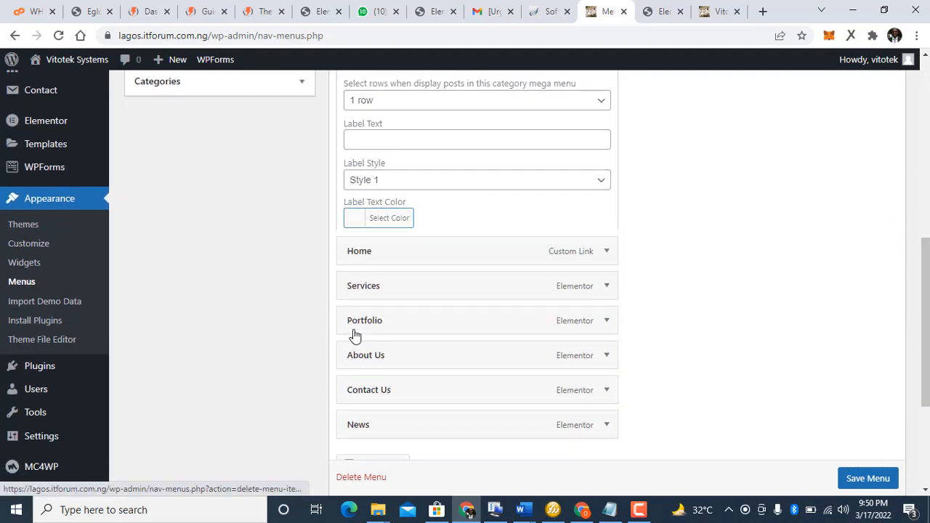
{"action": "scroll", "coordinate": [183, 187], "scroll_direction": "up", "scroll_amount": 4}
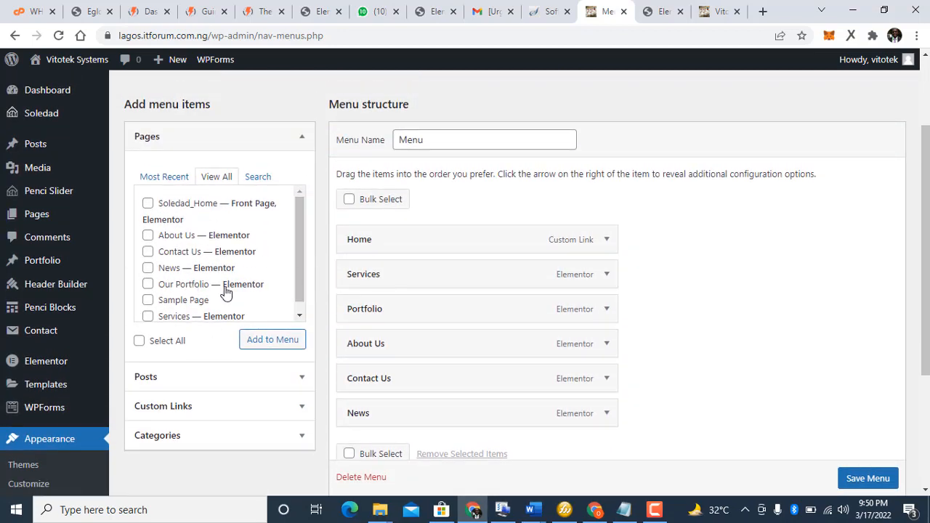
Step: Tick and then untick the Services page in the pages list
{"action": "left_click", "coordinate": [206, 321]}
{"action": "left_click", "coordinate": [206, 320]}
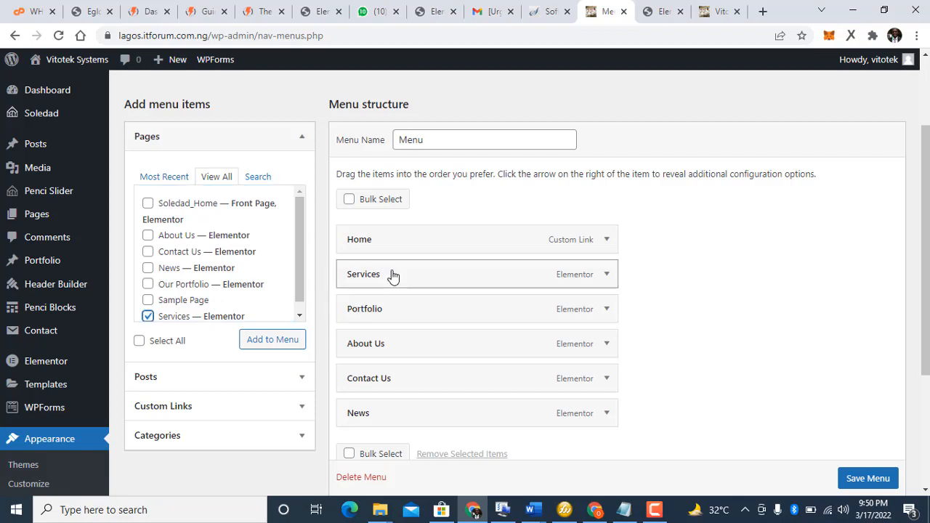
{"action": "left_click", "coordinate": [298, 313]}
{"action": "left_click", "coordinate": [300, 316]}
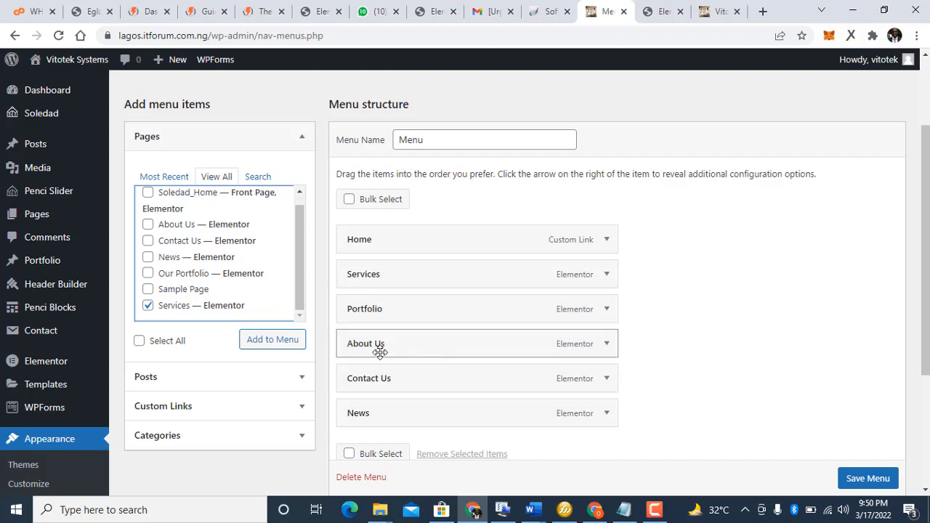
{"action": "left_click", "coordinate": [146, 310]}
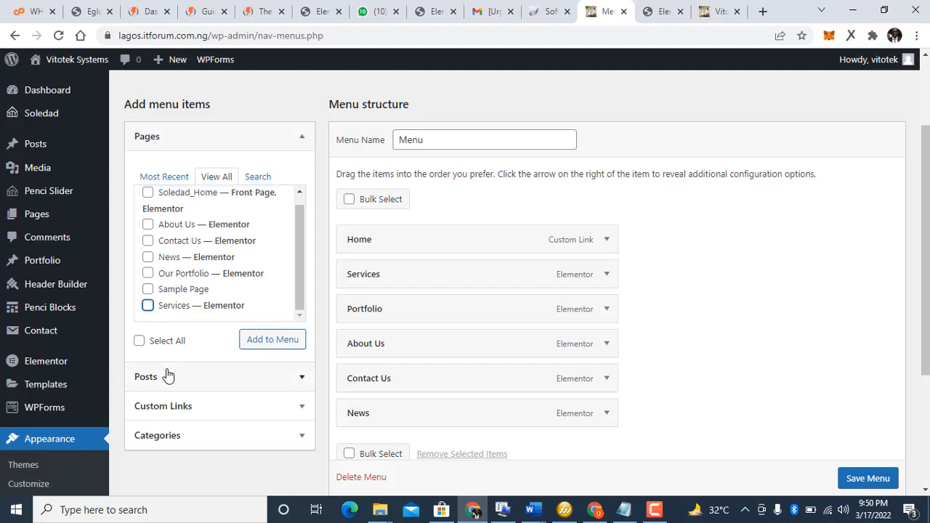
Step: Add an 'Our Company' custom link with URL # to the end of the menu
{"action": "left_click", "coordinate": [168, 409]}
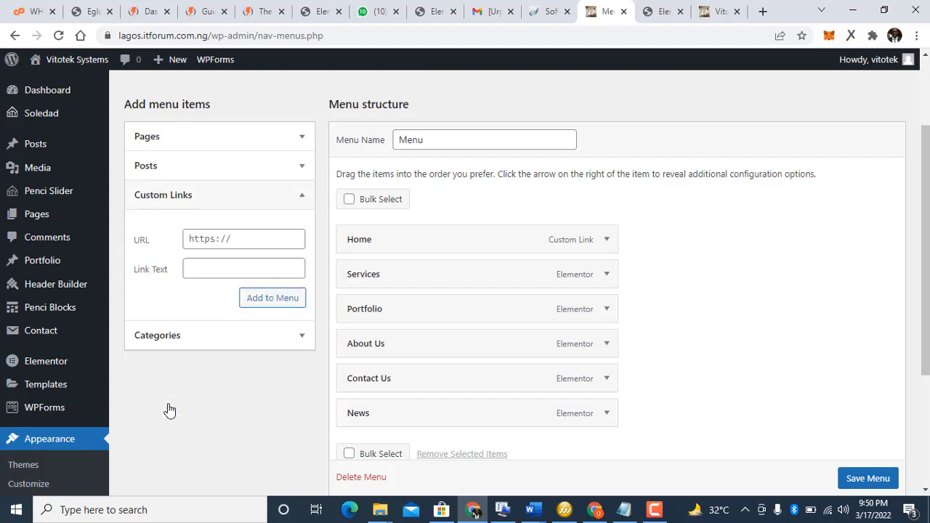
{"action": "left_click", "coordinate": [216, 267]}
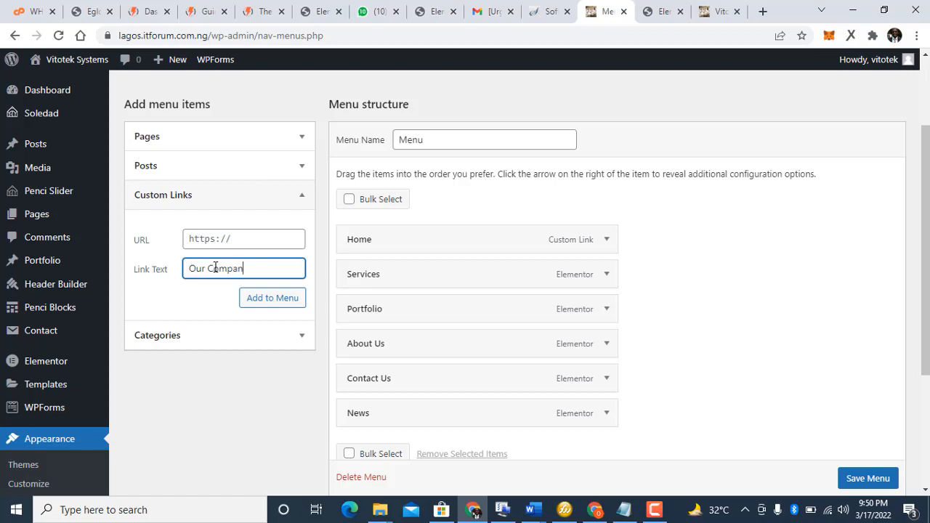
{"action": "left_click", "coordinate": [247, 242]}
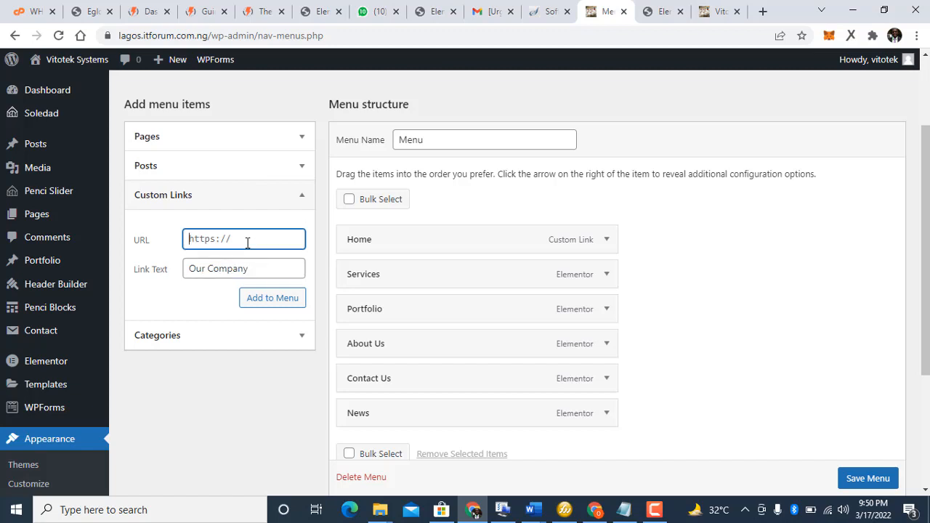
{"action": "type", "text": "#"}
{"action": "left_click", "coordinate": [252, 301]}
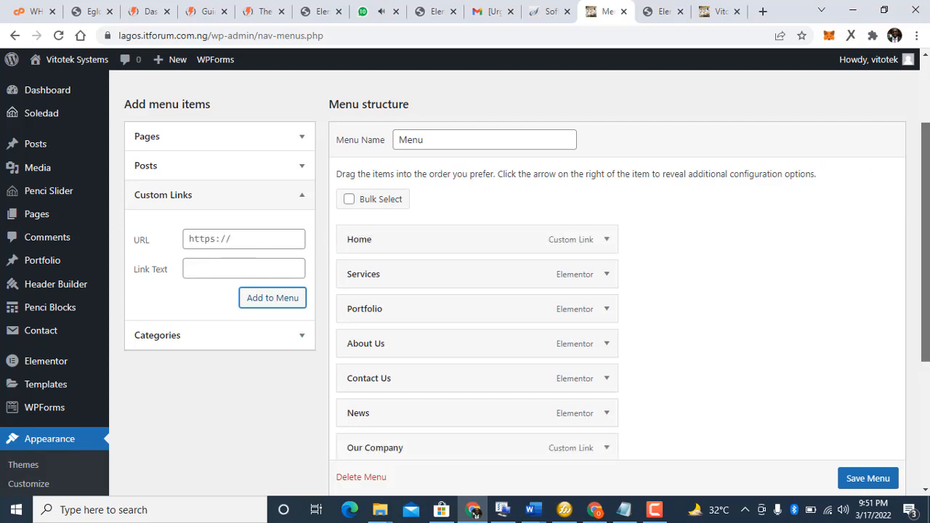
Step: Move Our Company below Home and nest About Us, Contact Us and Services under it
{"action": "scroll", "coordinate": [235, 439], "scroll_direction": "down", "scroll_amount": 1}
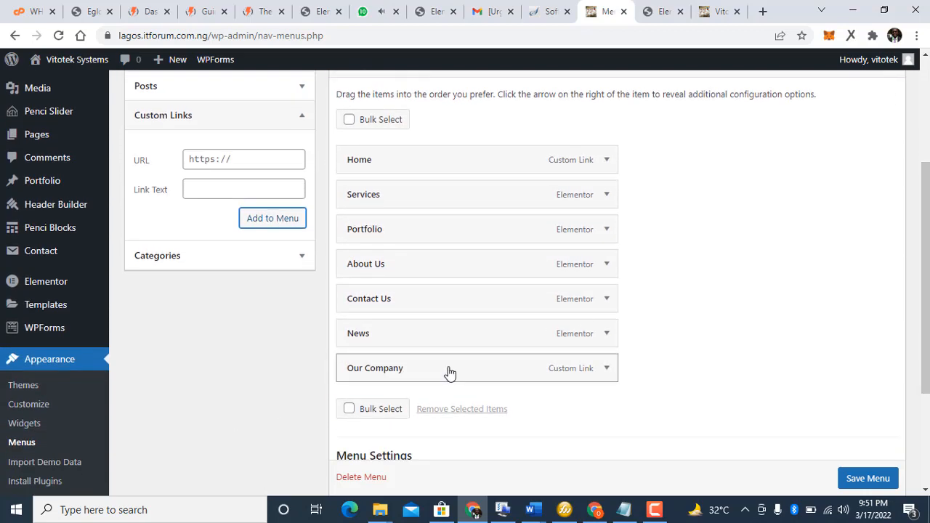
{"action": "left_click_drag", "start_coordinate": [450, 373], "coordinate": [446, 182]}
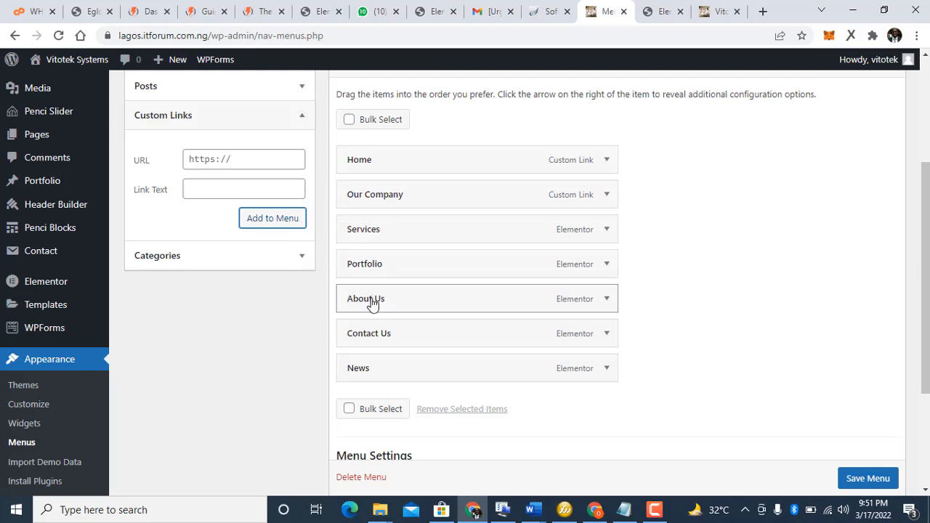
{"action": "left_click_drag", "start_coordinate": [395, 287], "coordinate": [422, 213]}
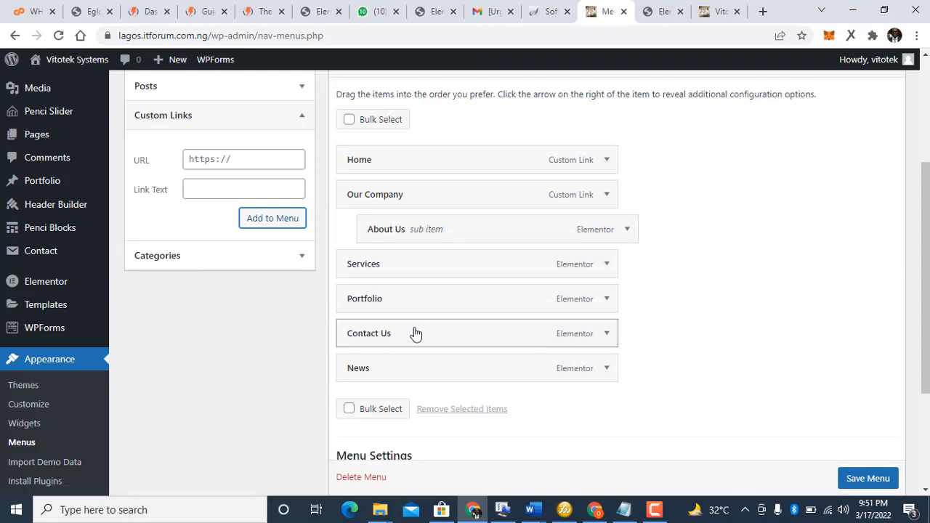
{"action": "left_click_drag", "start_coordinate": [424, 321], "coordinate": [479, 257]}
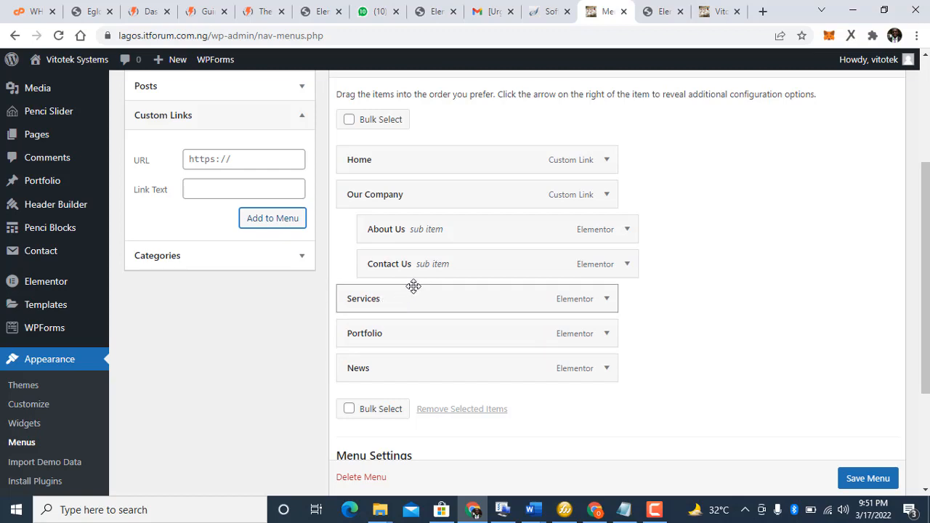
{"action": "left_click_drag", "start_coordinate": [413, 286], "coordinate": [437, 284]}
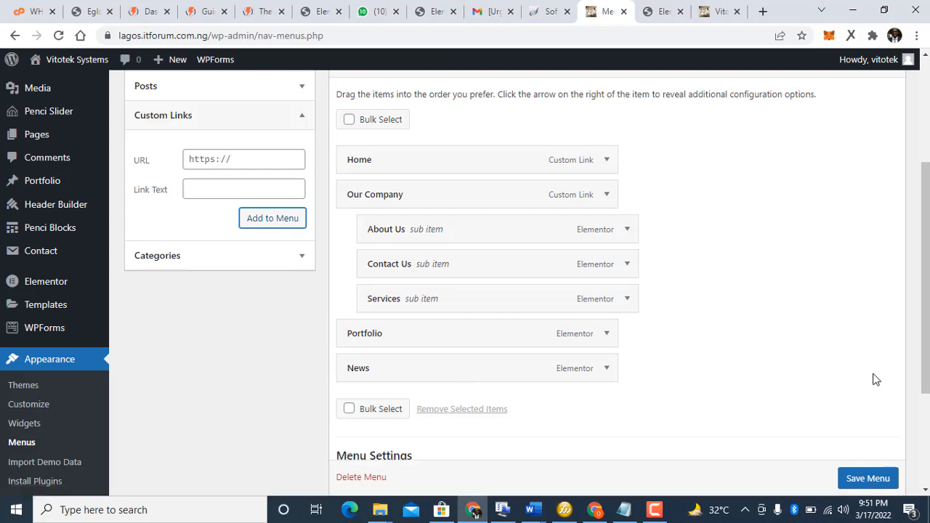
Step: Return to the menu editor and save the rearranged menu
{"action": "left_click", "coordinate": [655, 509]}
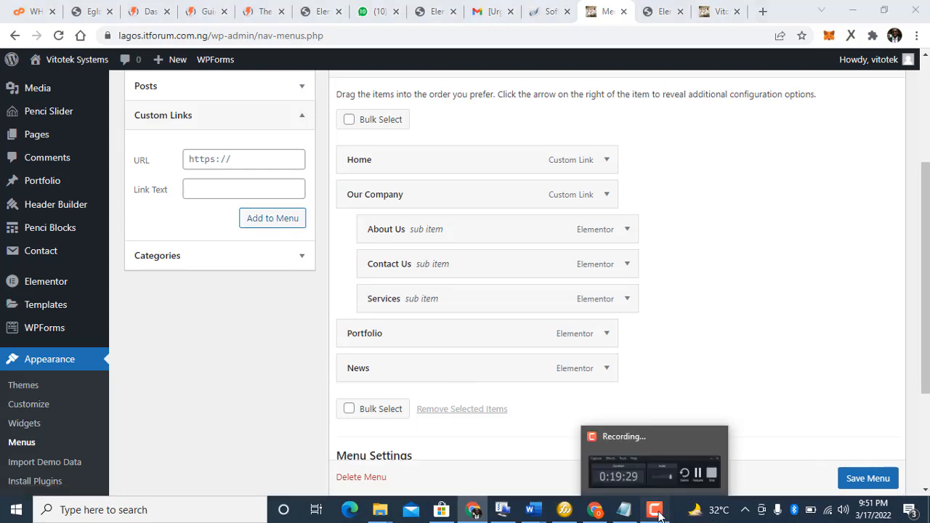
{"action": "left_click", "coordinate": [473, 510]}
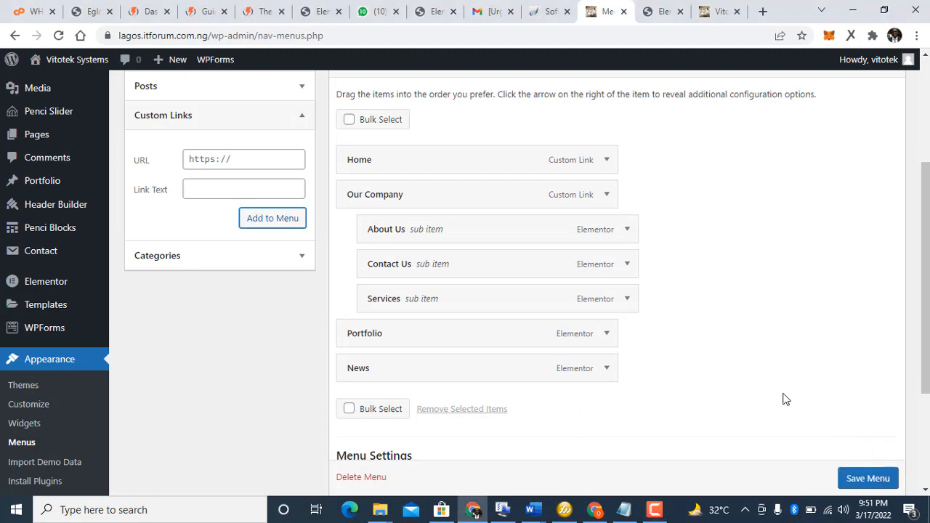
{"action": "scroll", "coordinate": [867, 483], "scroll_direction": "down", "scroll_amount": 1}
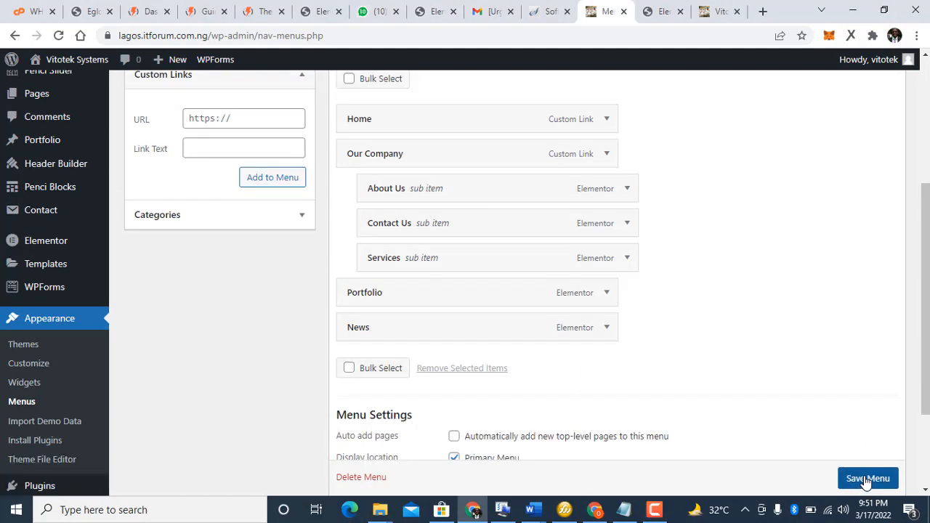
{"action": "left_click", "coordinate": [866, 479]}
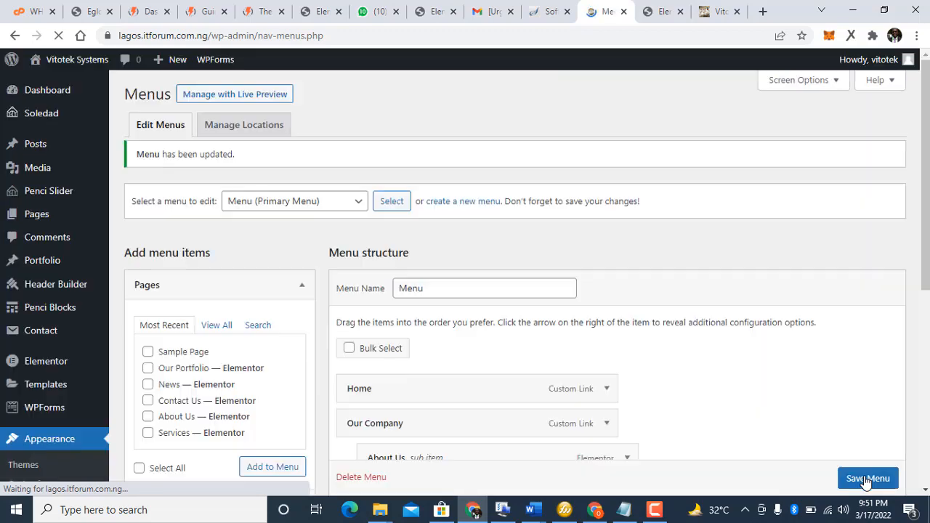
Step: Reload the live site and check the Our Company dropdown shows About Us, Contact Us and Services
{"action": "left_click", "coordinate": [722, 14]}
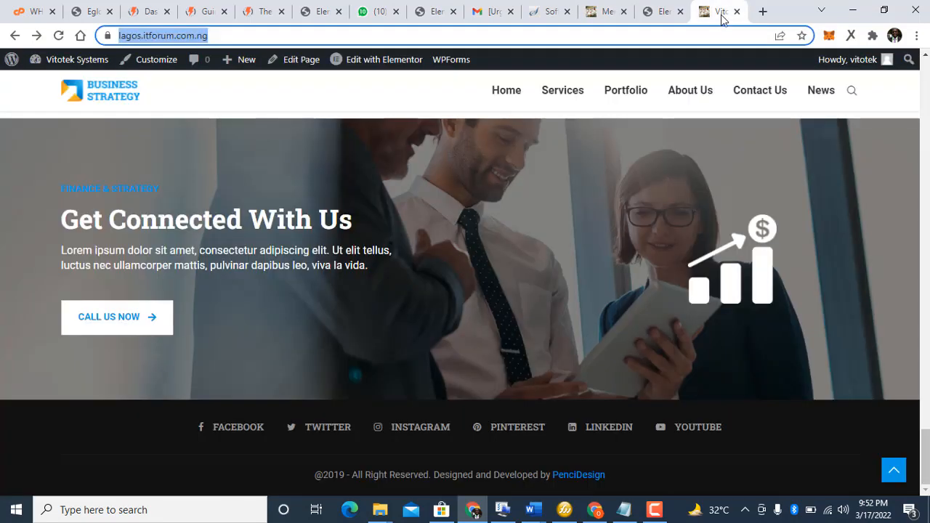
{"action": "left_click", "coordinate": [56, 36]}
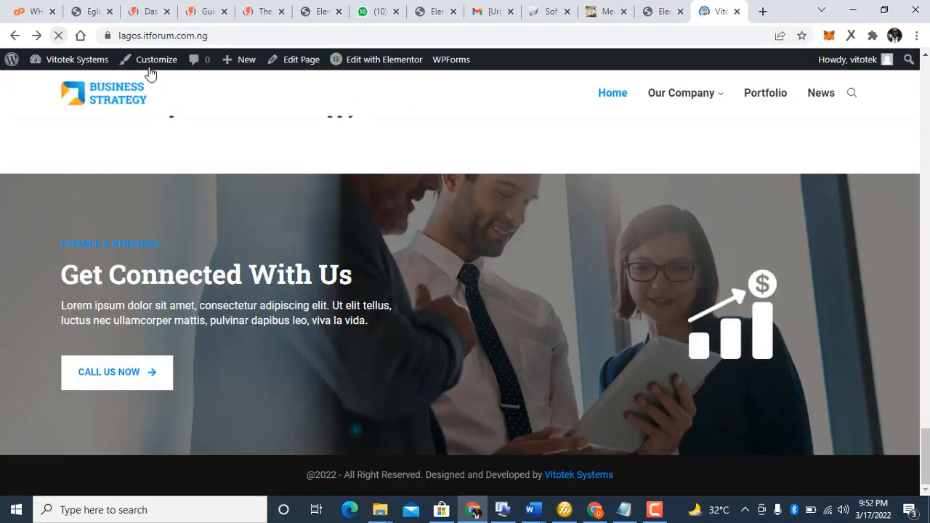
{"action": "mouse_move", "coordinate": [702, 90]}
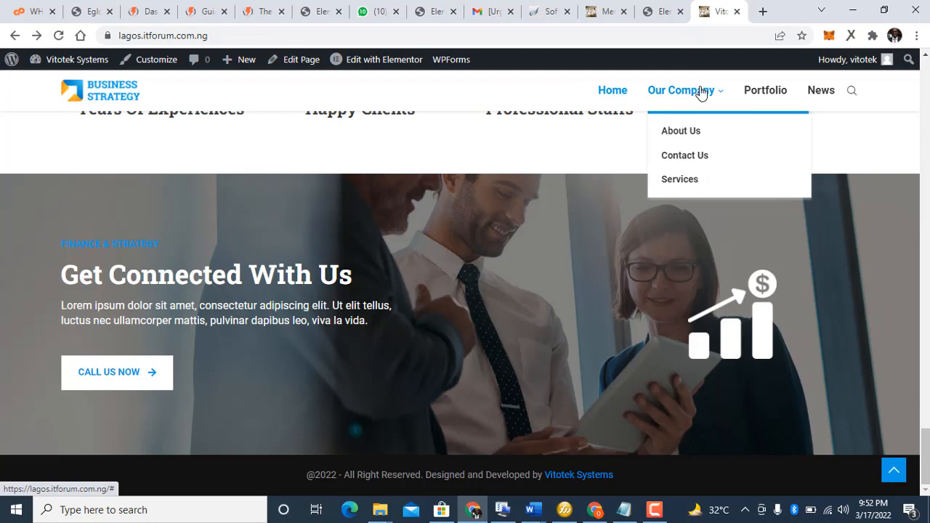
{"action": "left_click", "coordinate": [679, 90]}
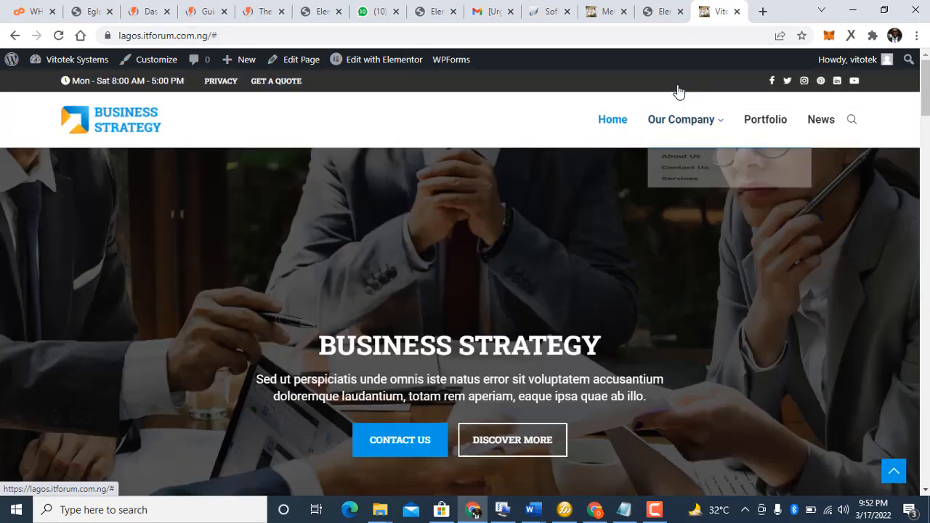
{"action": "mouse_move", "coordinate": [691, 120]}
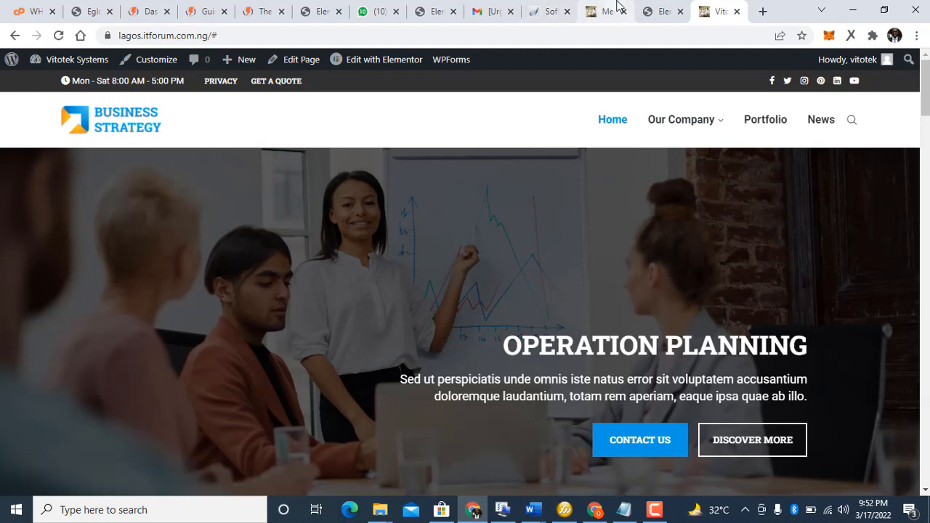
Step: Compare the live site with the Elementor homepage editor, ending back in the editor
{"action": "left_click", "coordinate": [655, 9]}
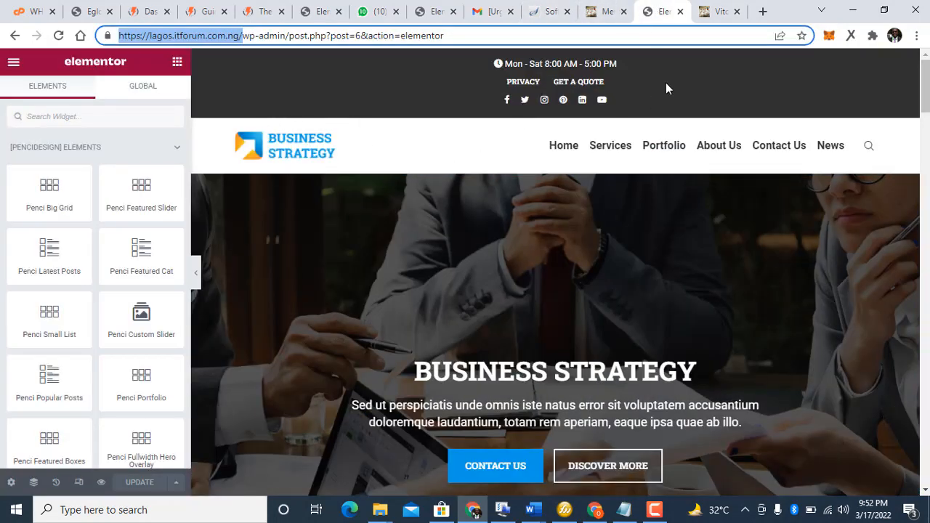
{"action": "left_click", "coordinate": [697, 13]}
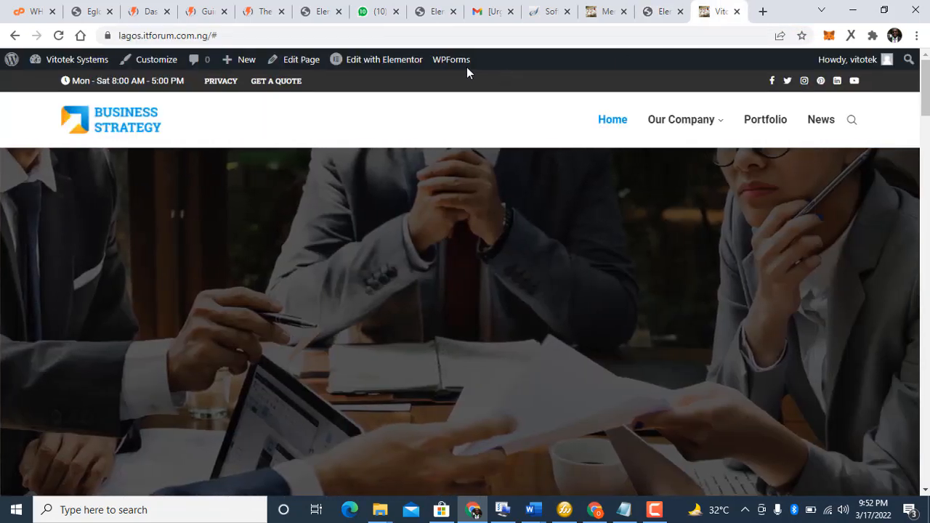
{"action": "mouse_move", "coordinate": [388, 69]}
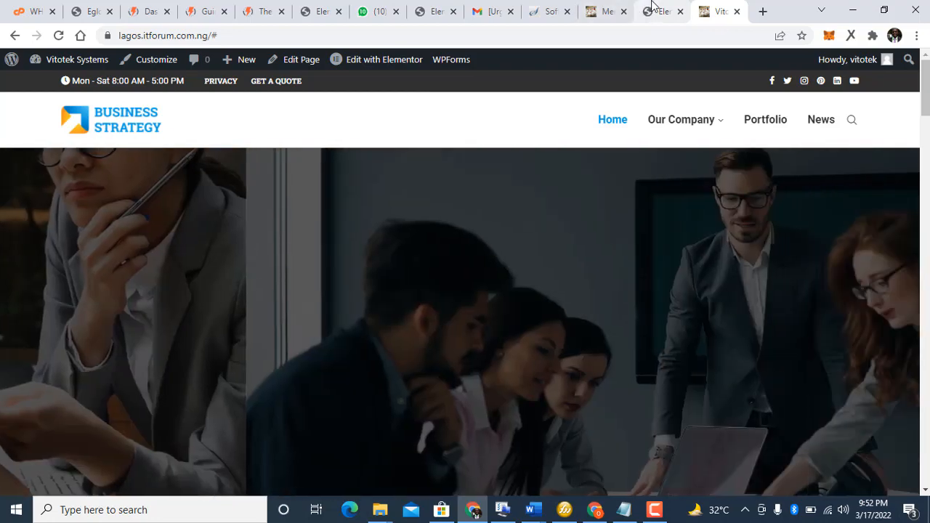
{"action": "left_click", "coordinate": [663, 11]}
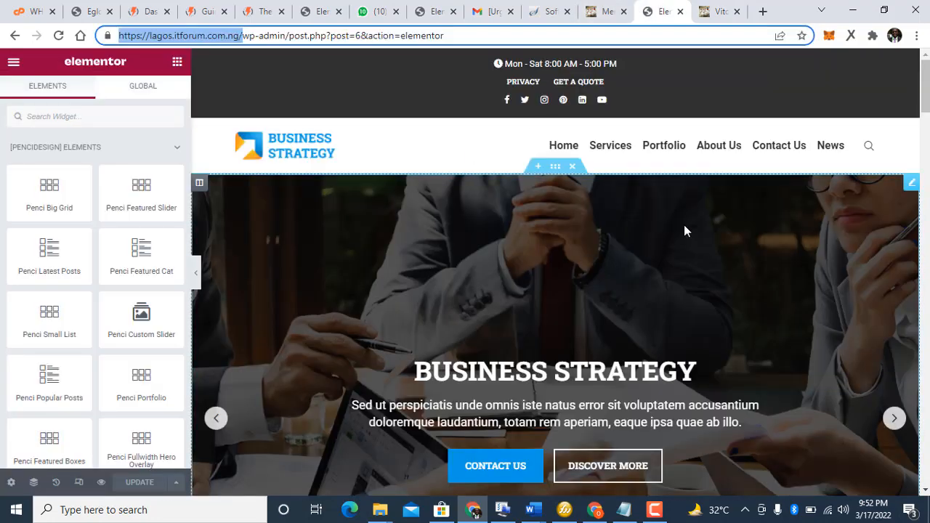
Step: Open the hero slider's settings and trim the last letter from the Business Strategy slide title
{"action": "left_click", "coordinate": [925, 100]}
{"action": "left_click_drag", "start_coordinate": [925, 100], "coordinate": [926, 72]}
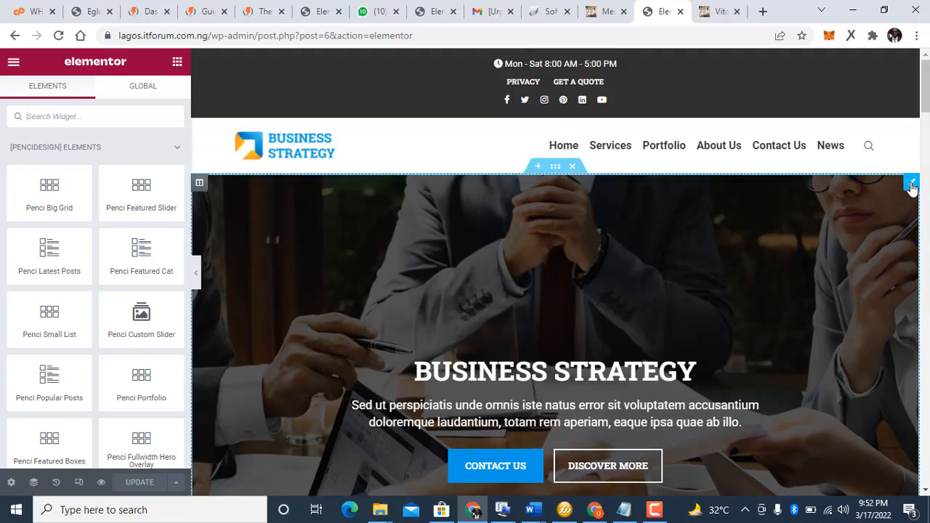
{"action": "left_click", "coordinate": [912, 186]}
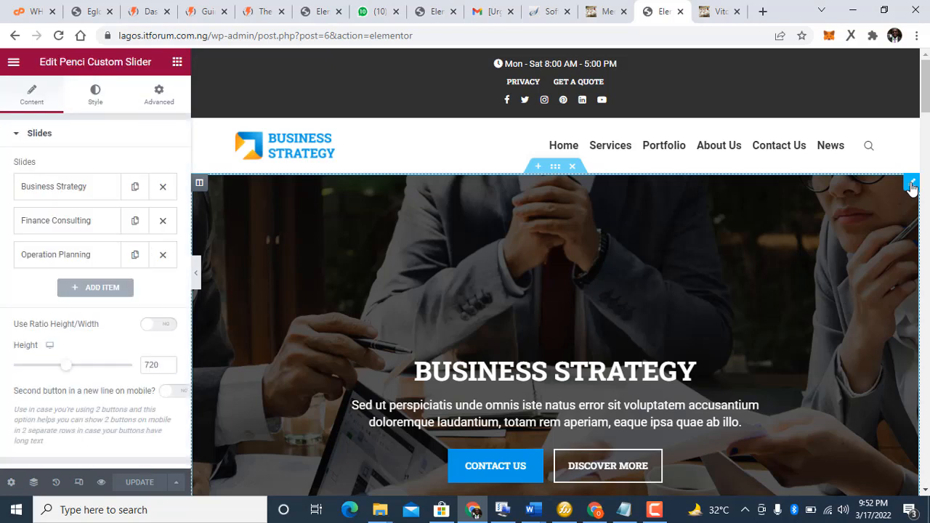
{"action": "left_click", "coordinate": [61, 188]}
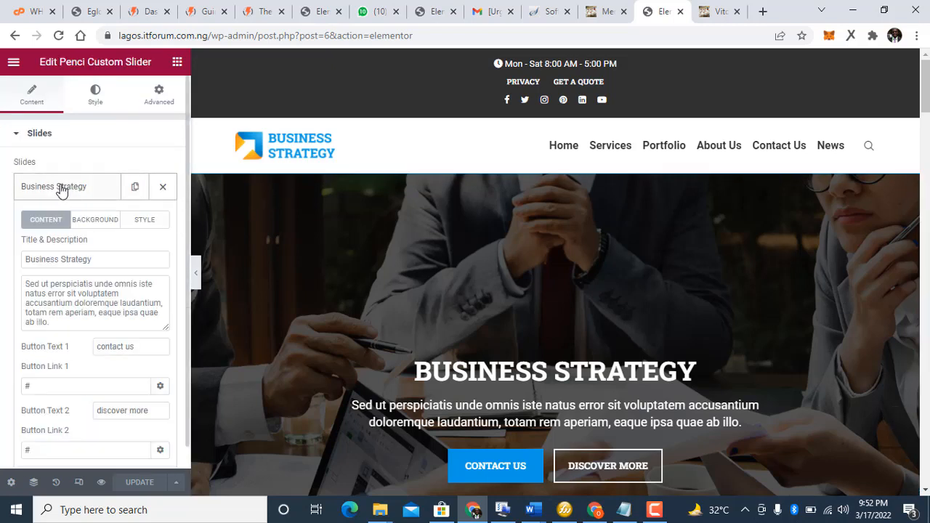
{"action": "left_click", "coordinate": [98, 262]}
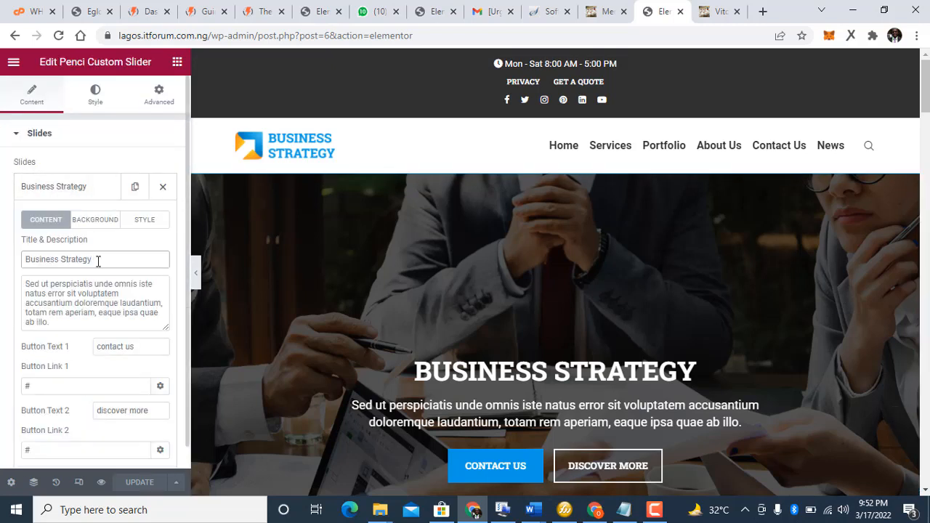
{"action": "key", "text": "BackSpace"}
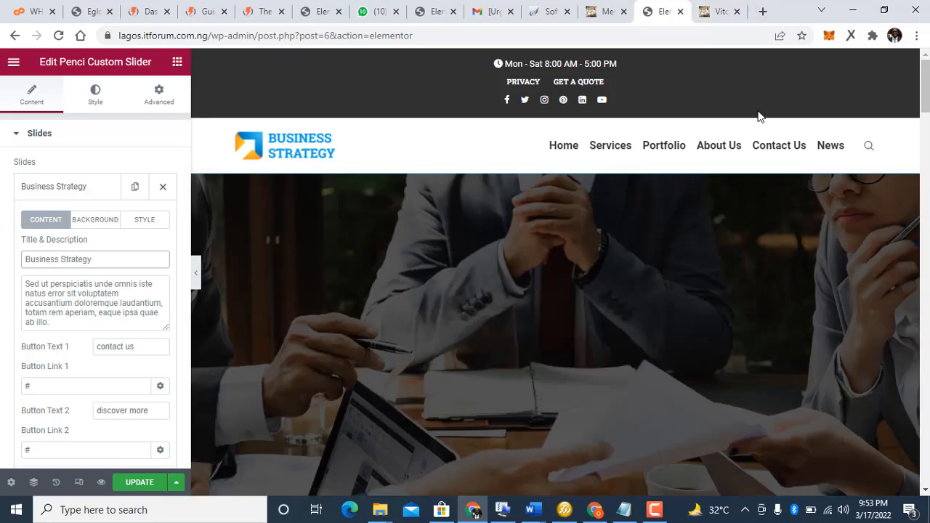
Step: Replace the slide description with 'We help you to design your strategy'
{"action": "left_click", "coordinate": [108, 293]}
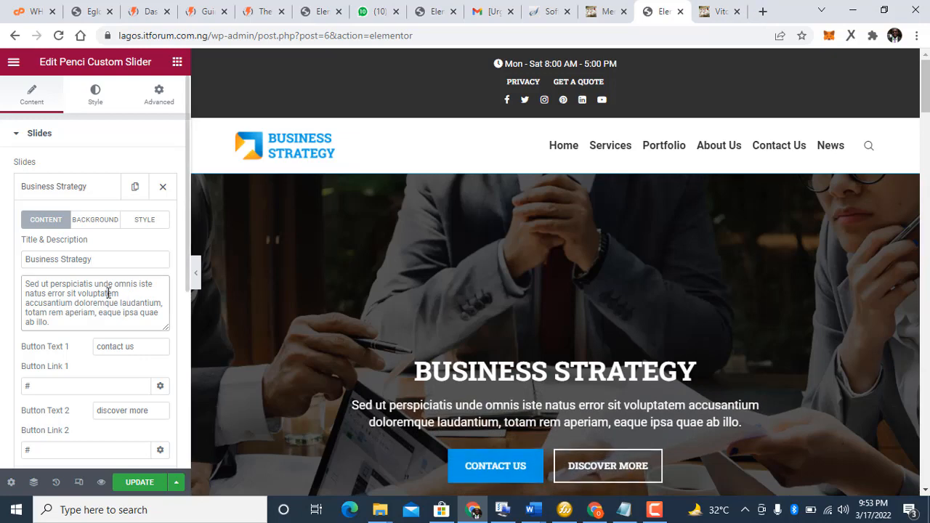
{"action": "key", "text": "ctrl+a"}
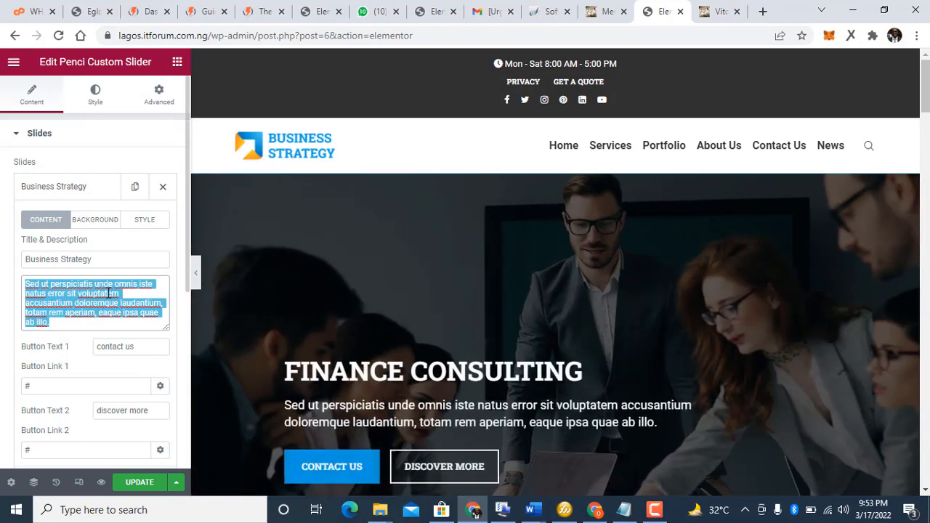
{"action": "type", "text": "We he"}
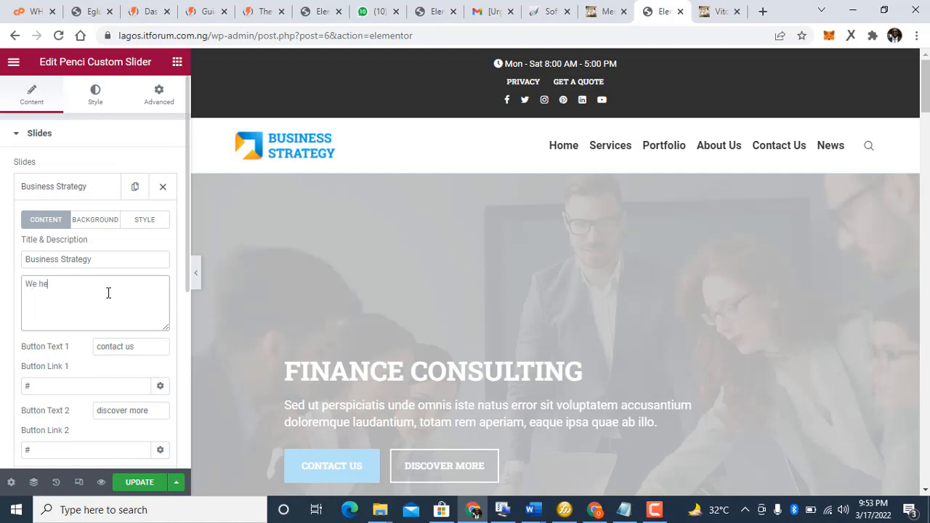
{"action": "type", "text": "lp "}
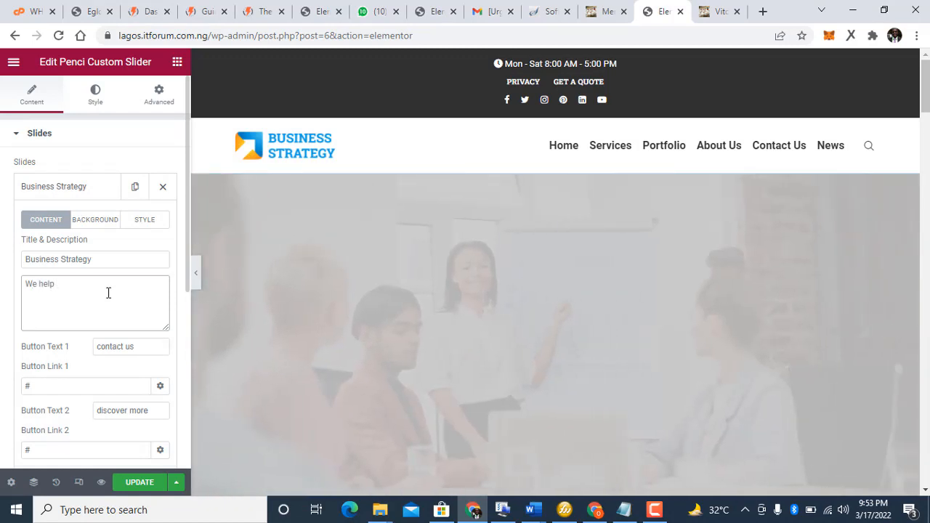
{"action": "type", "text": "you"}
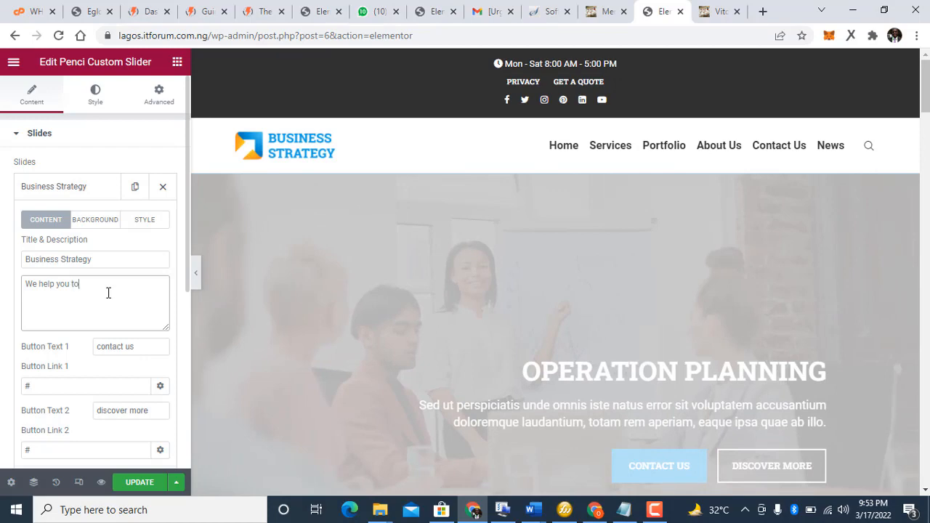
{"action": "type", "text": " to"}
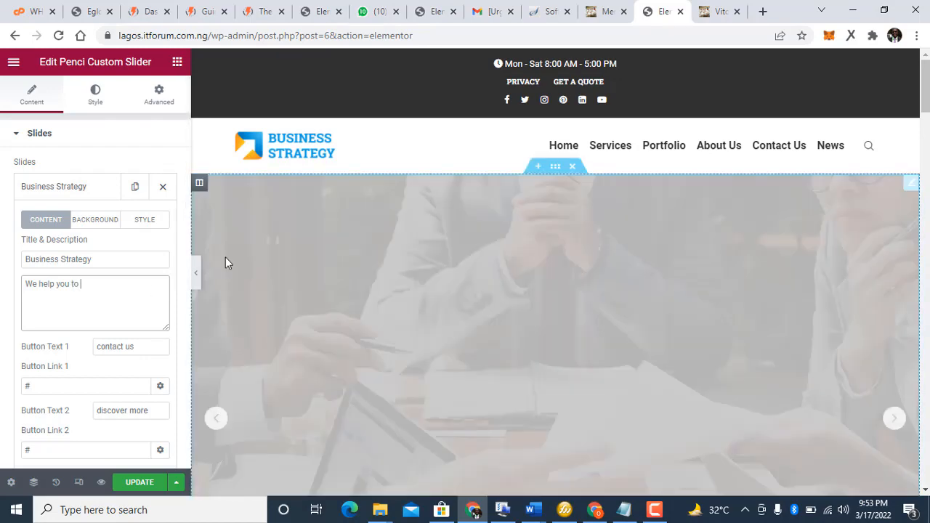
{"action": "type", "text": " design"}
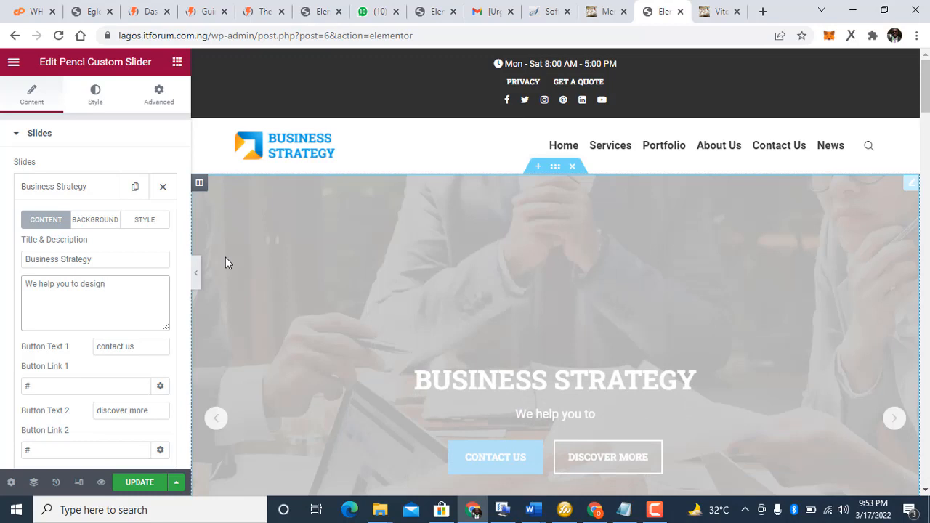
{"action": "type", "text": " you"}
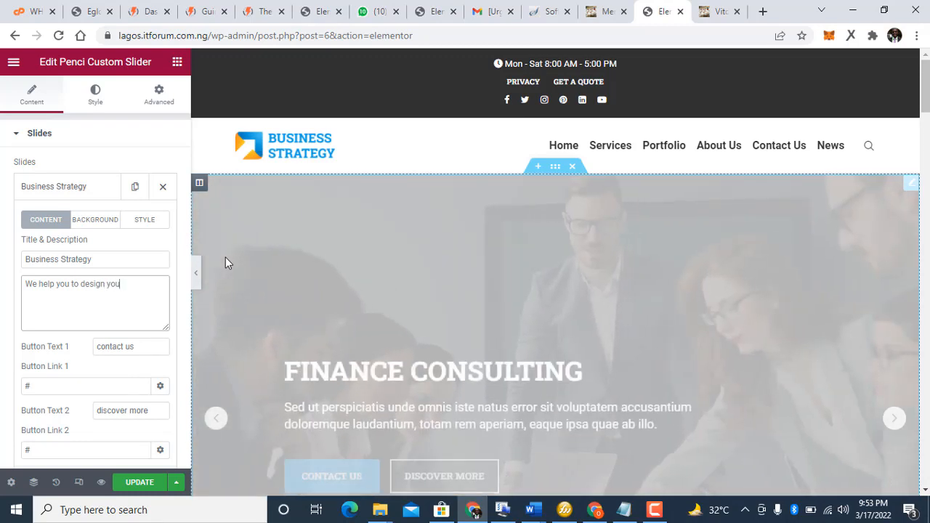
{"action": "type", "text": "r stra"}
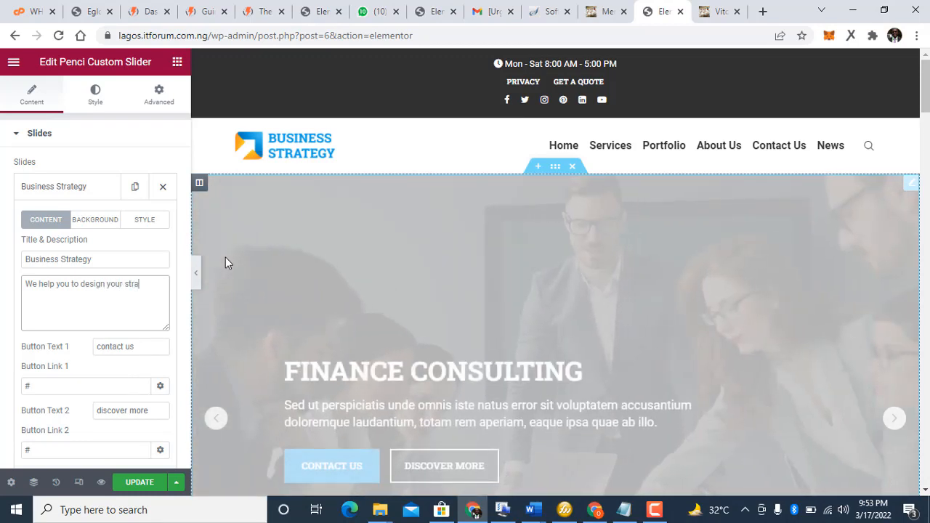
{"action": "type", "text": "tegy"}
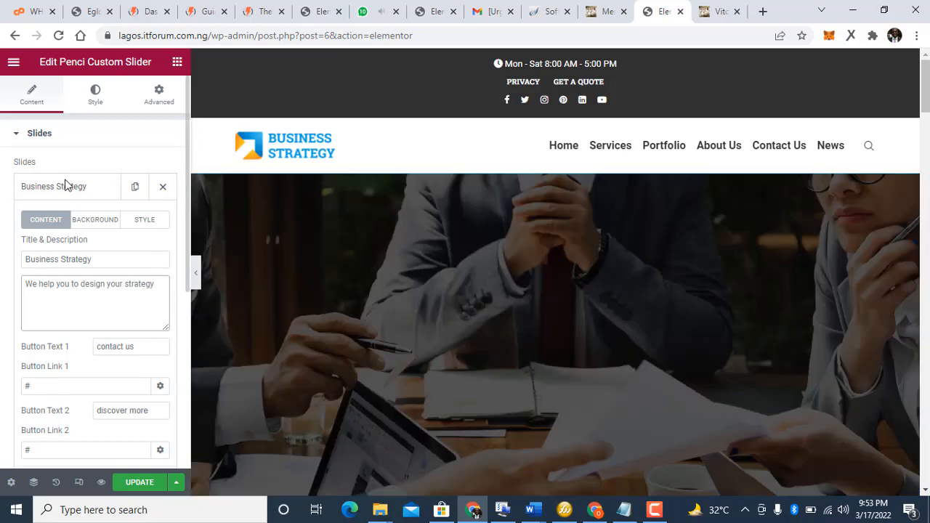
{"action": "left_click", "coordinate": [64, 186]}
Step: Retitle the Finance Consulting slide to Digital Consulting
{"action": "left_click", "coordinate": [78, 219]}
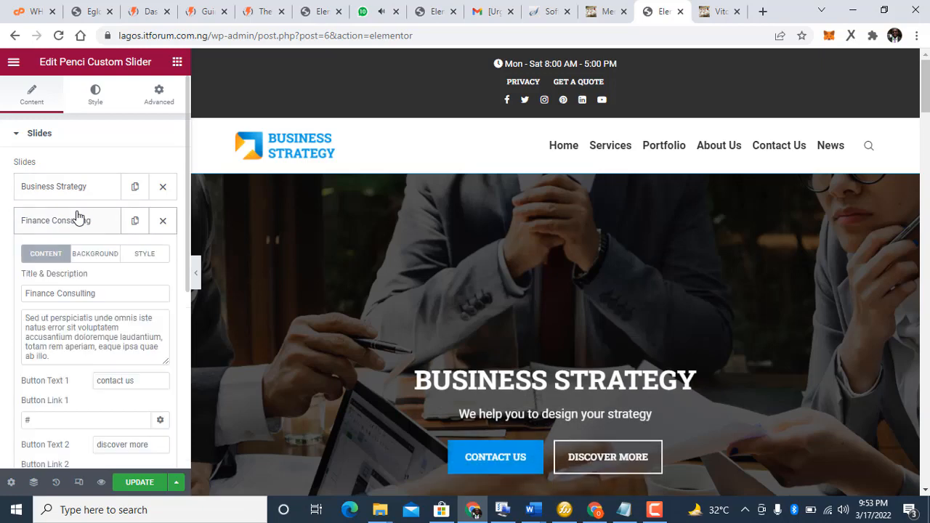
{"action": "double_click", "coordinate": [46, 294]}
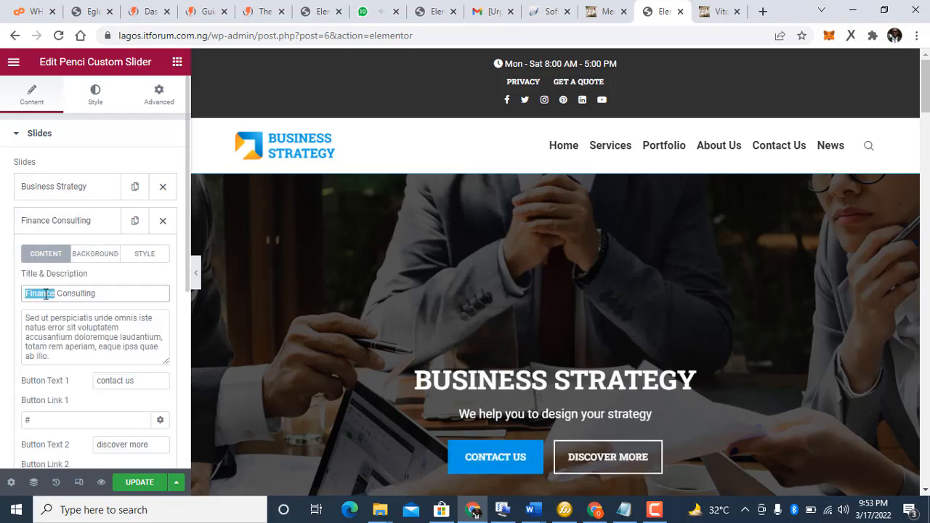
{"action": "type", "text": "Di"}
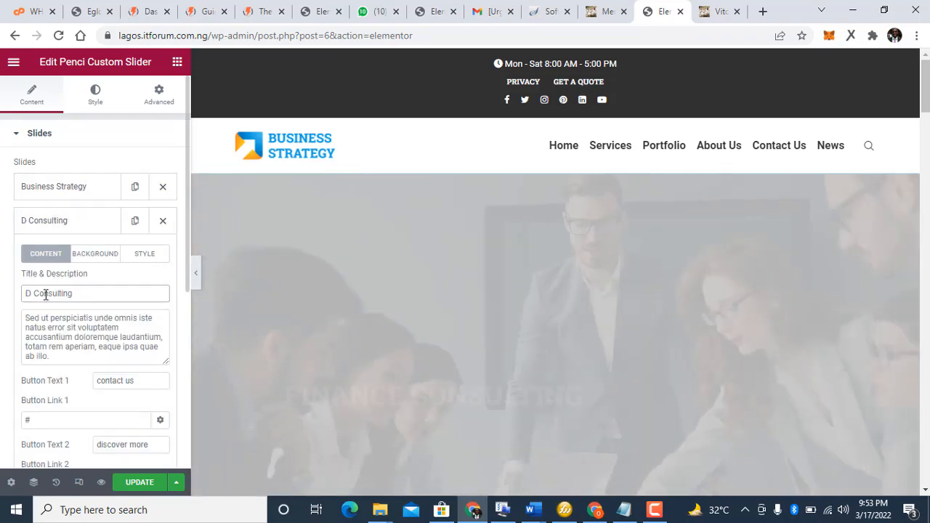
{"action": "type", "text": "gita"}
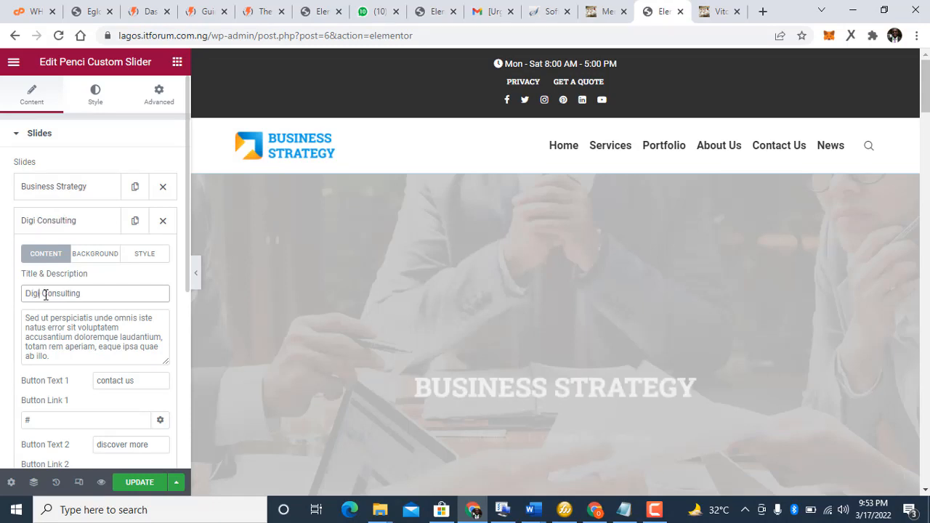
{"action": "type", "text": "l"}
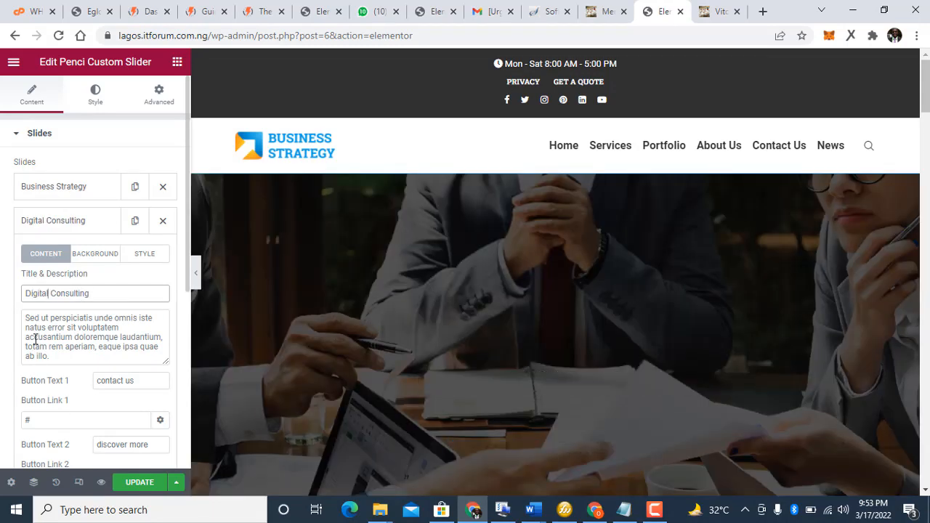
Step: Replace its placeholder description with 'We are digital consulting compsany with many of experience'
{"action": "left_click", "coordinate": [35, 339]}
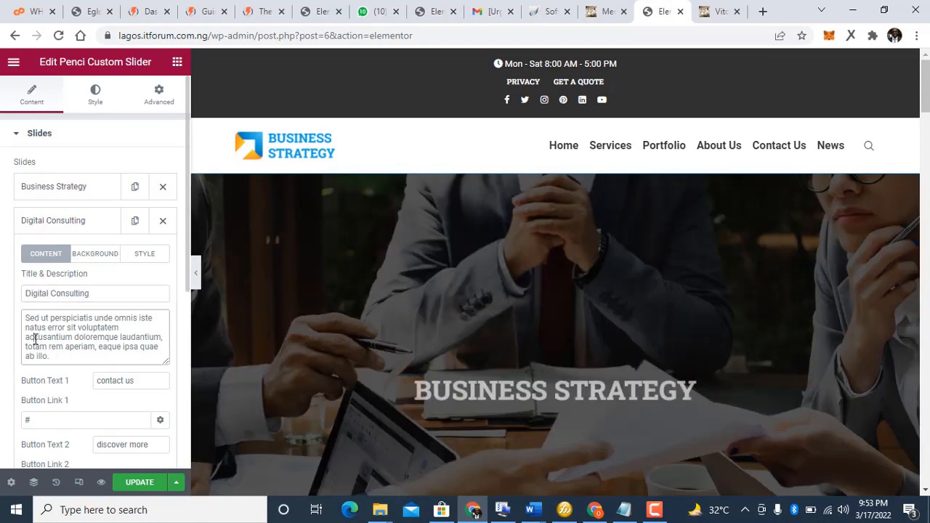
{"action": "key", "text": "ctrl+a"}
{"action": "type", "text": "We"}
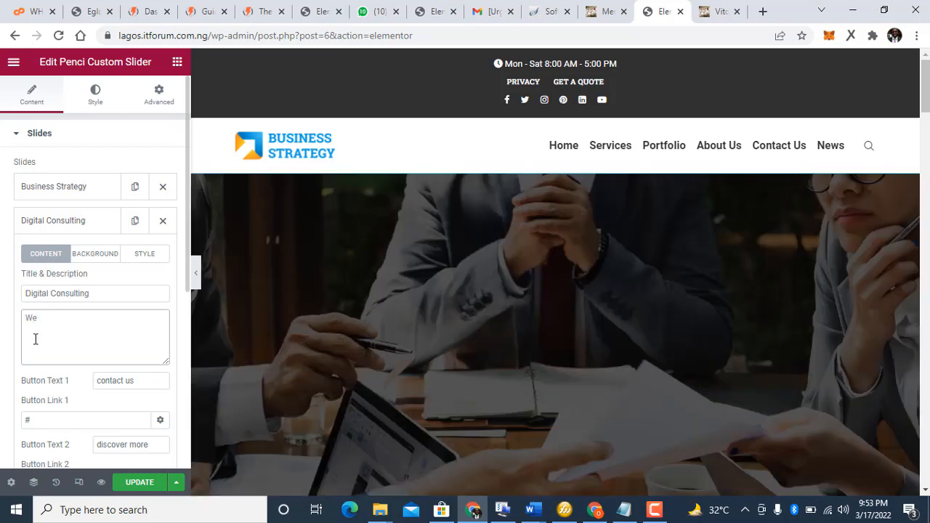
{"action": "type", "text": " are d"}
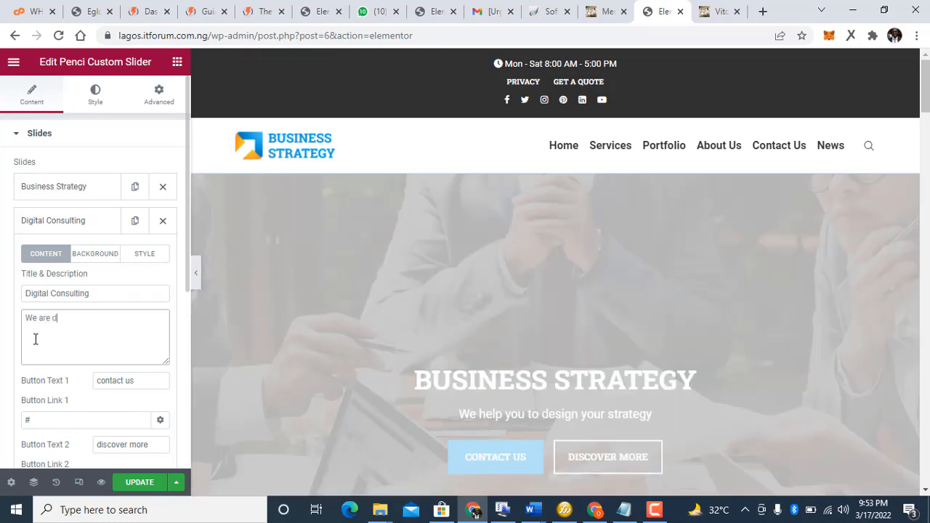
{"action": "type", "text": "igit"}
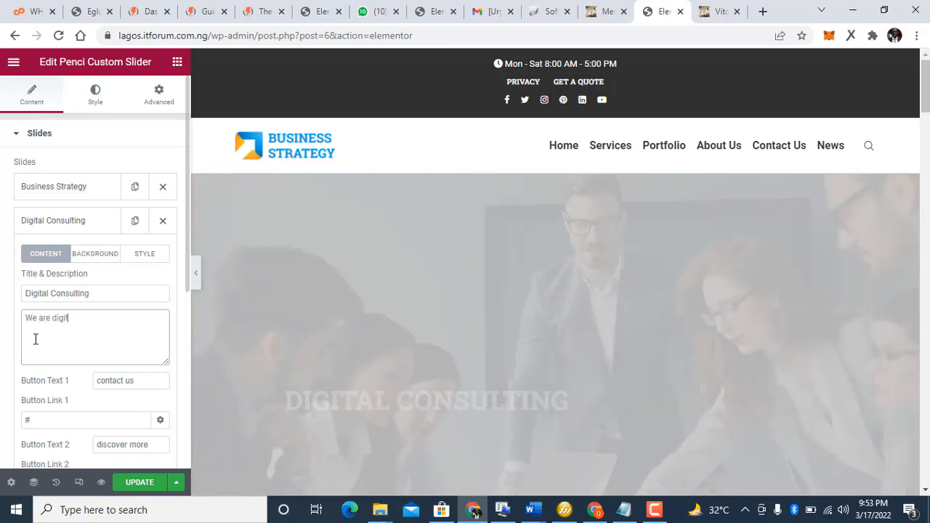
{"action": "type", "text": "al"}
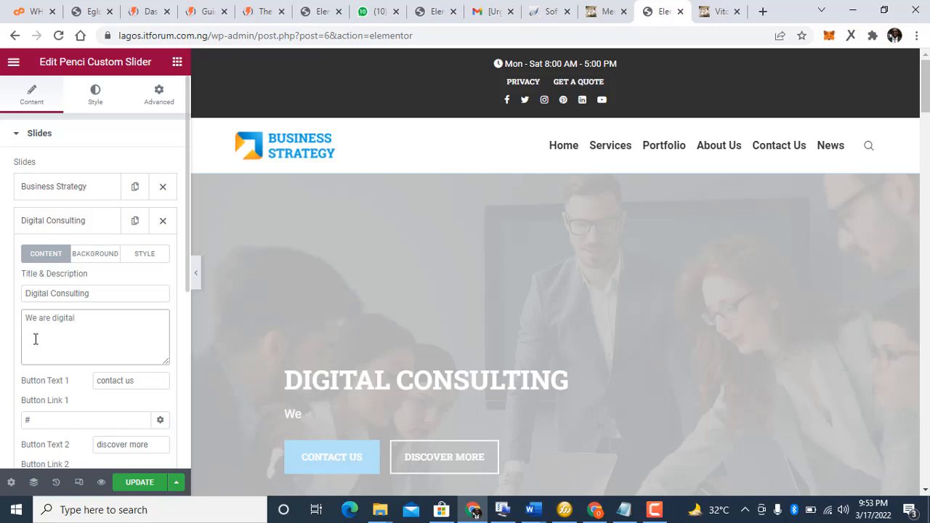
{"action": "type", "text": " cons"}
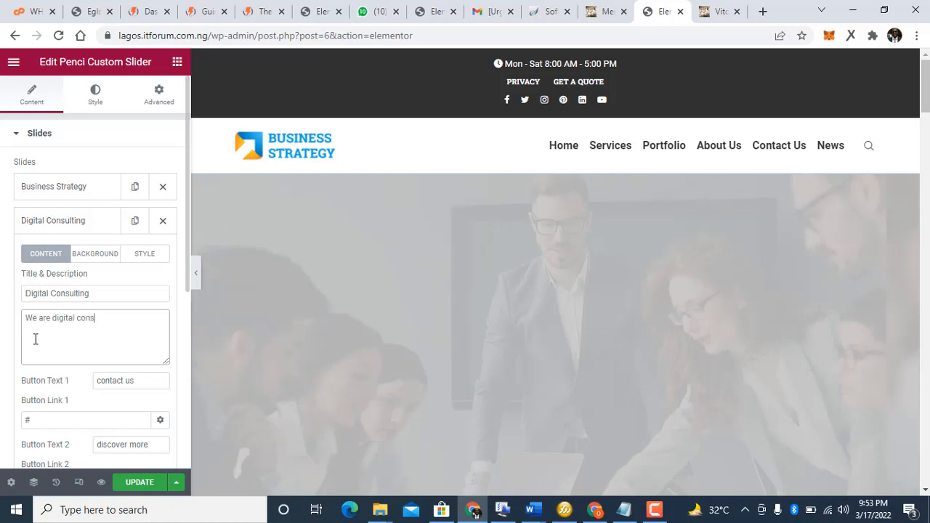
{"action": "type", "text": "ulting co"}
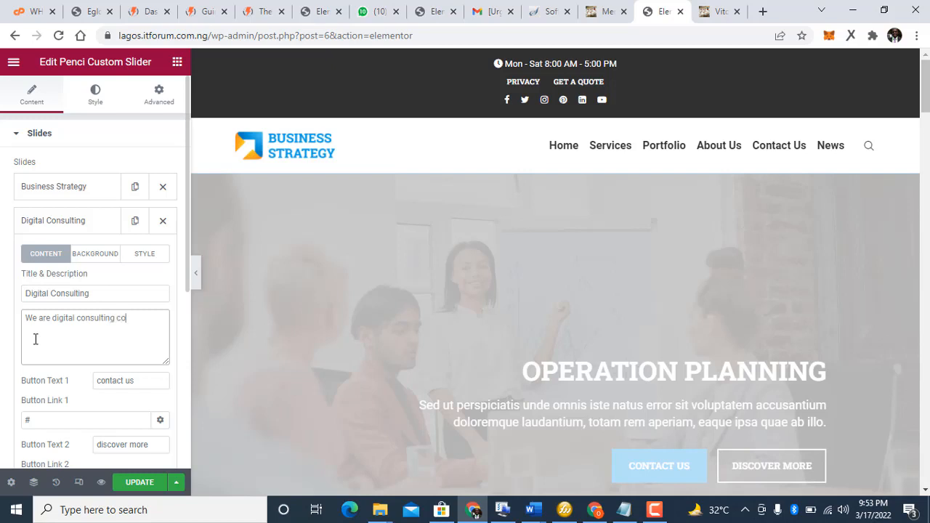
{"action": "type", "text": "mps"}
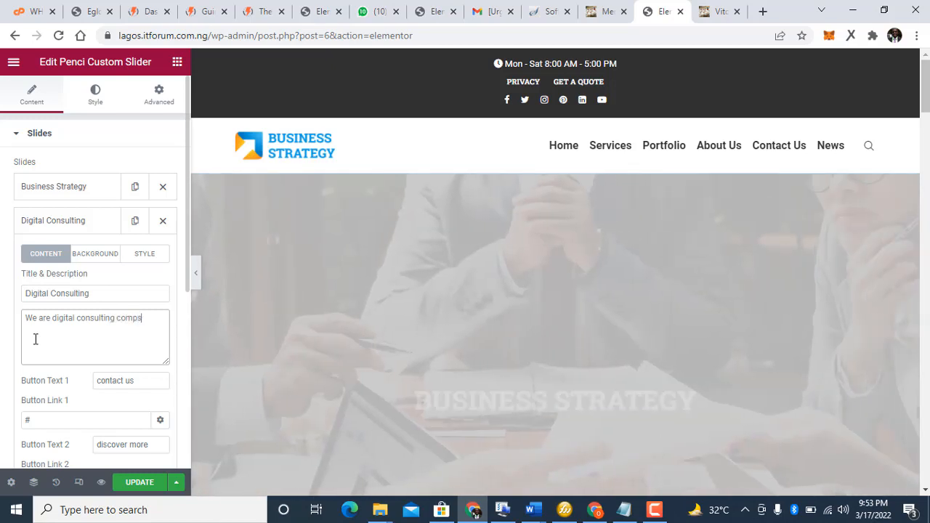
{"action": "type", "text": "a"}
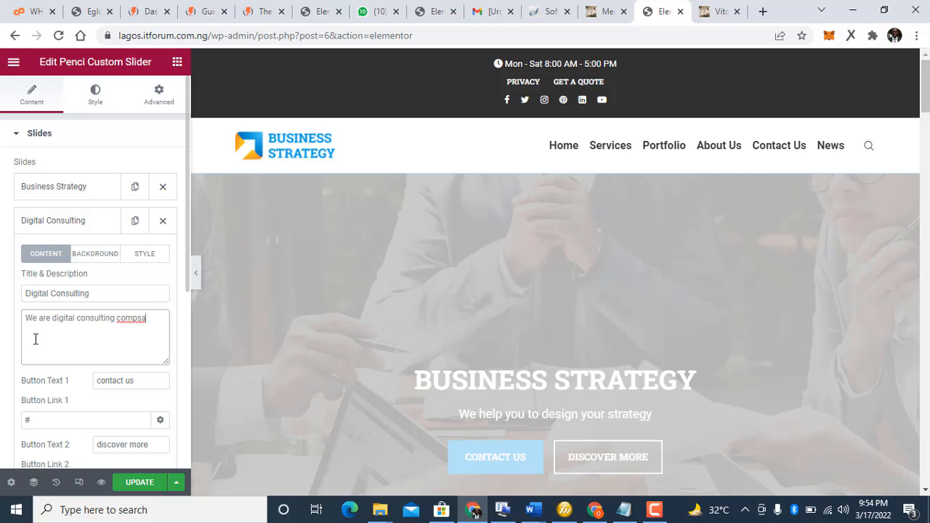
{"action": "type", "text": "ny"}
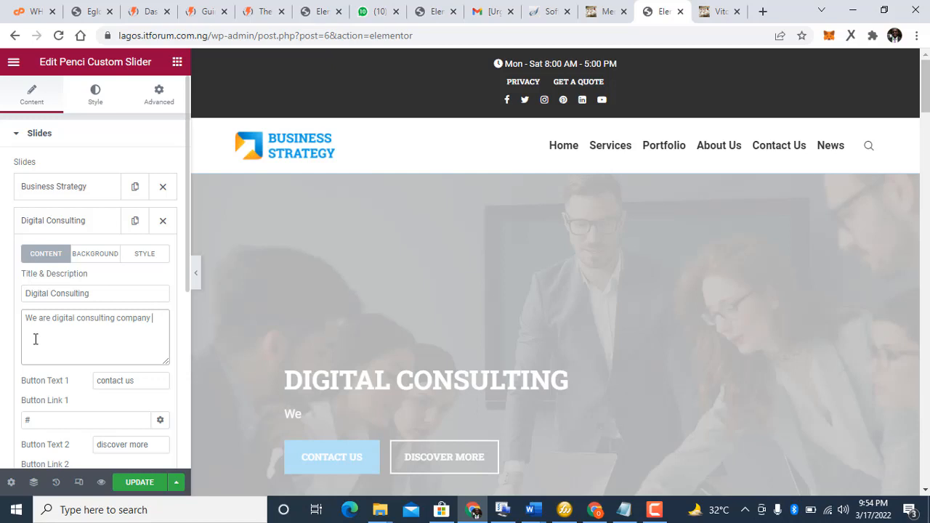
{"action": "type", "text": " with ma"}
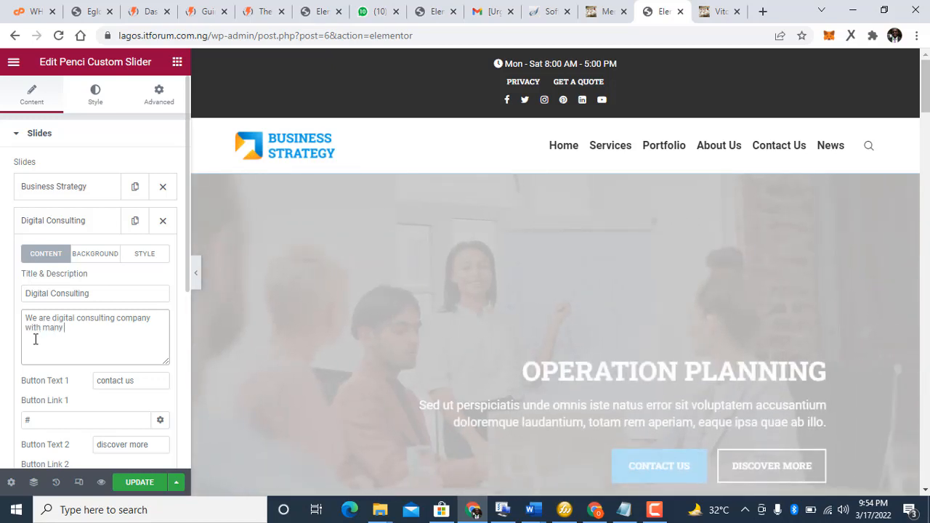
{"action": "type", "text": "ny o"}
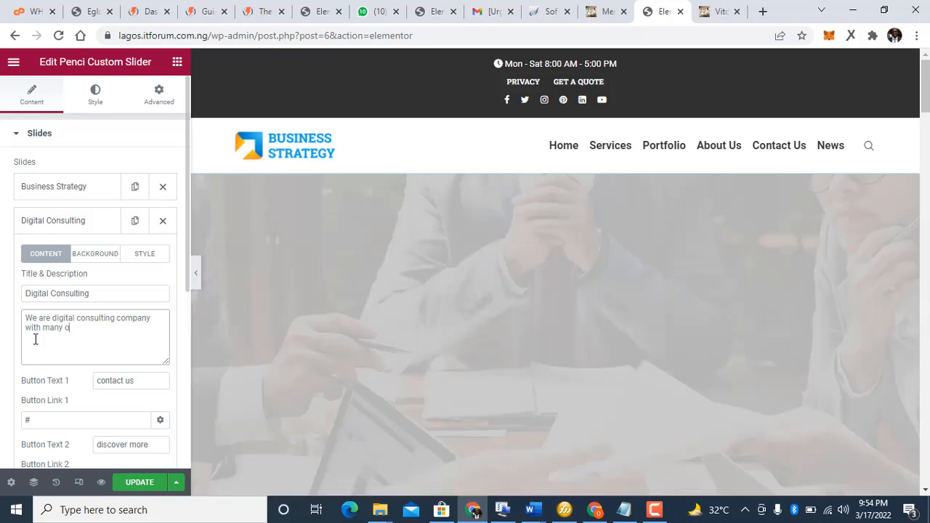
{"action": "type", "text": "f ex"}
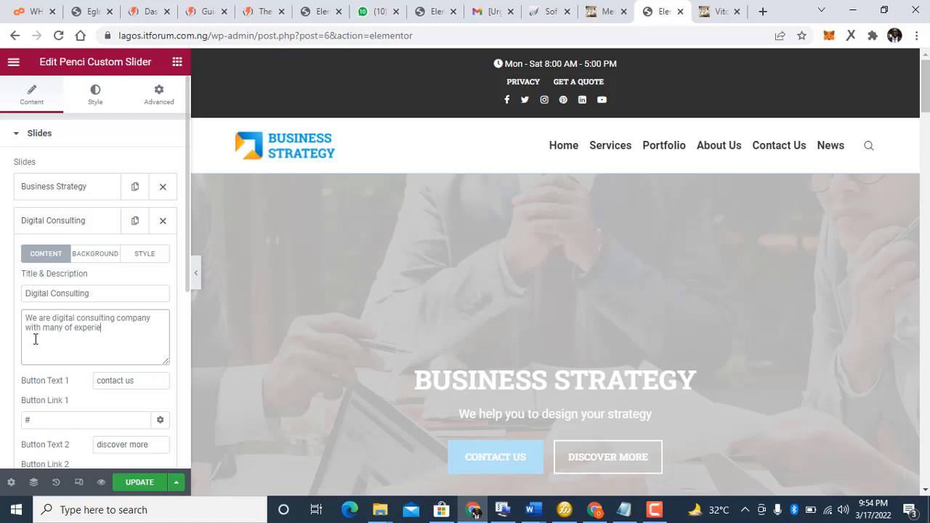
{"action": "type", "text": "perience"}
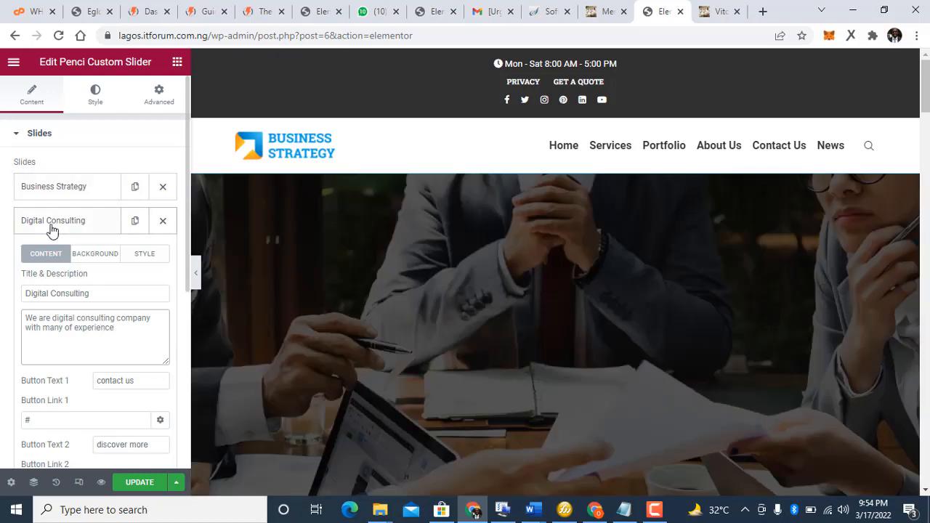
Step: Retitle the third slide from Operation Planning to 'Marketing implementation', removing the leftover 'Planning'
{"action": "left_click", "coordinate": [51, 226]}
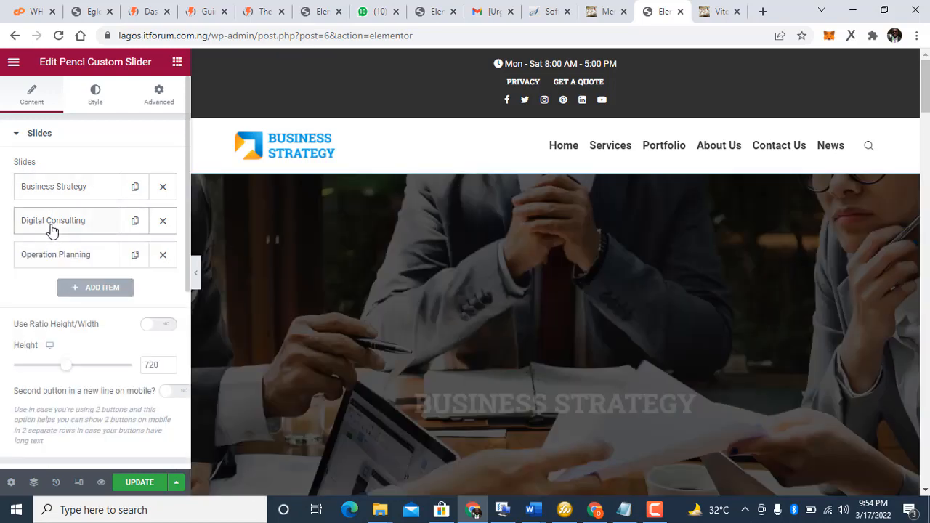
{"action": "left_click", "coordinate": [59, 252]}
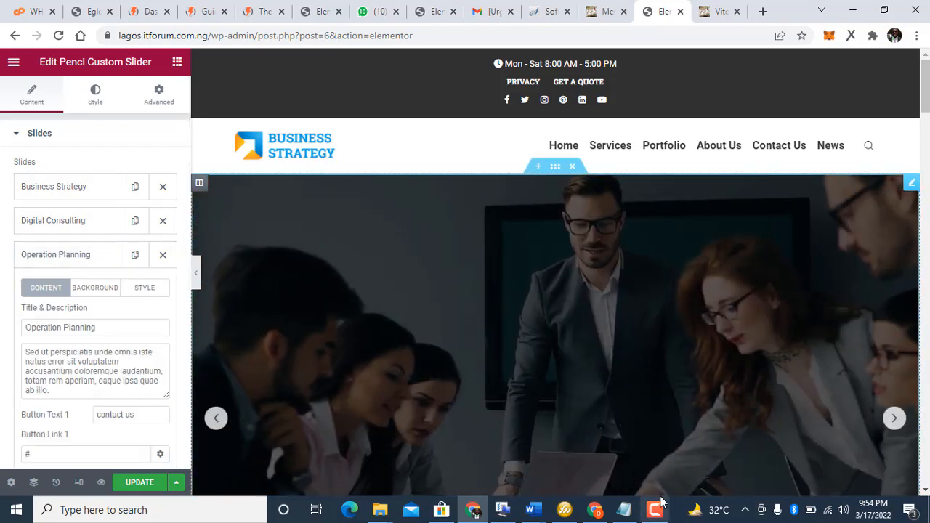
{"action": "left_click", "coordinate": [655, 510]}
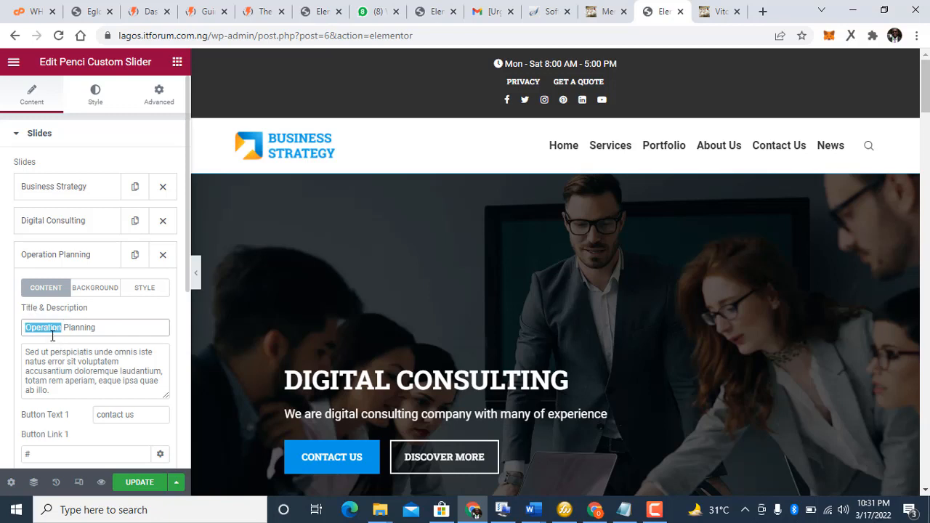
{"action": "type", "text": "M"}
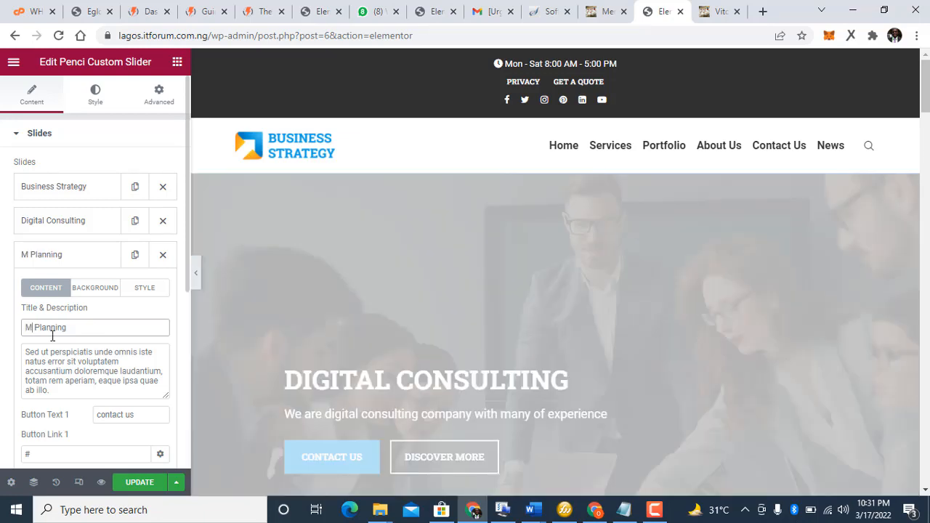
{"action": "type", "text": "a"}
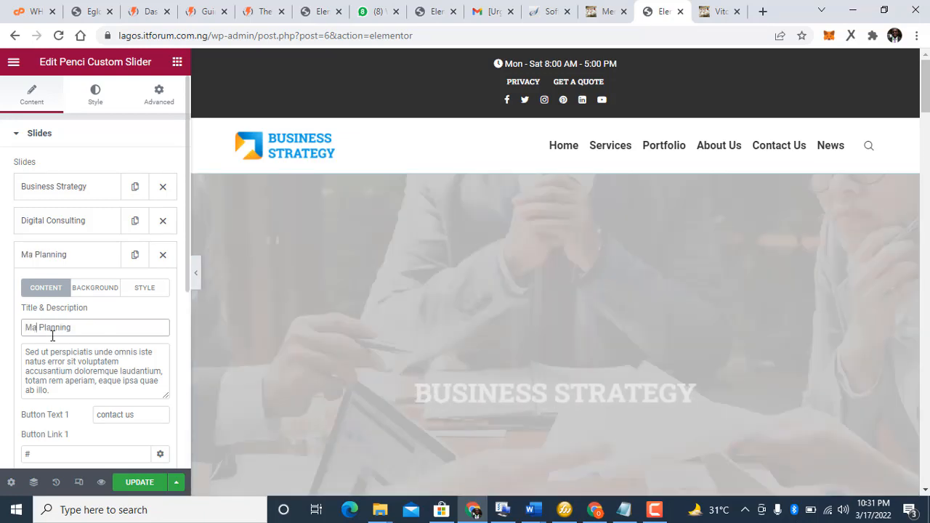
{"action": "type", "text": "rket"}
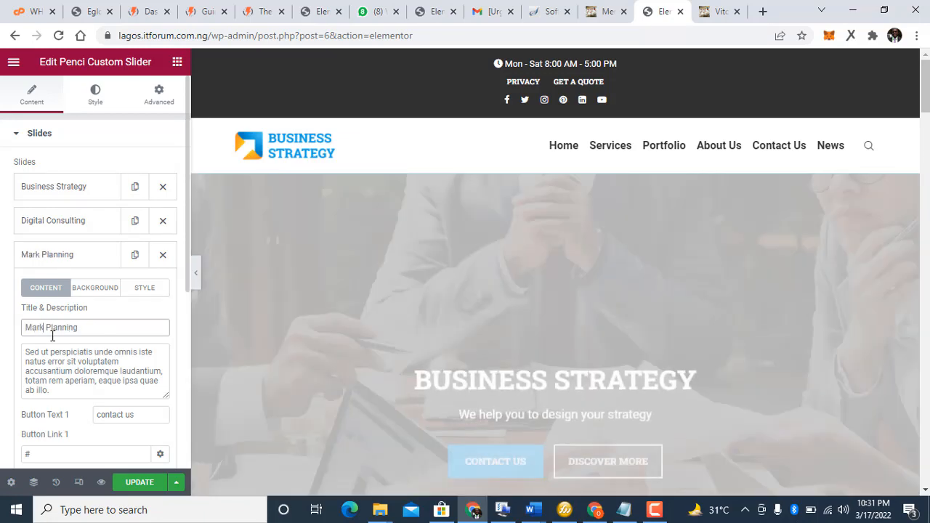
{"action": "type", "text": "ing"}
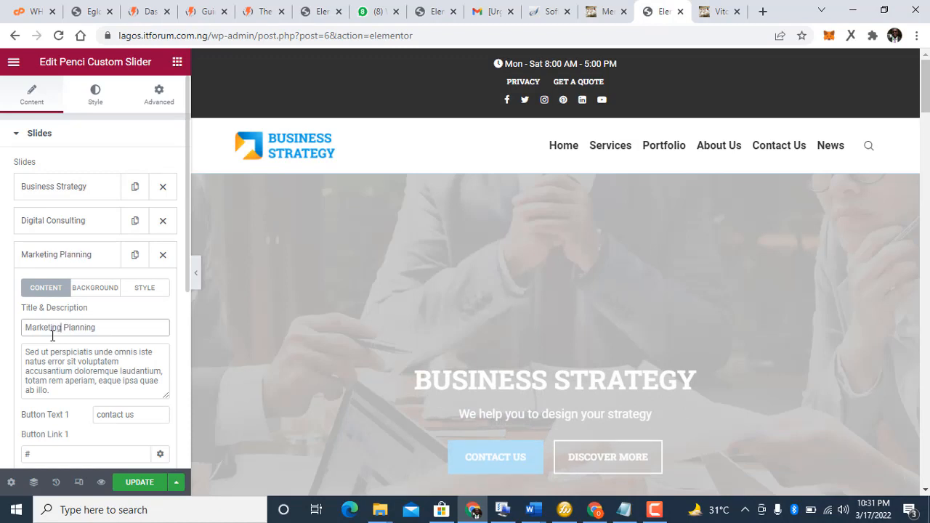
{"action": "type", "text": " implem"}
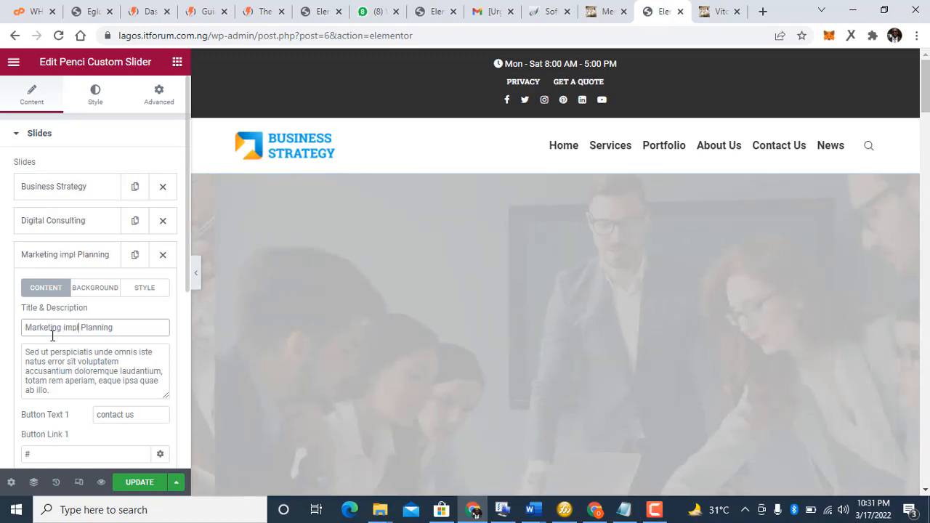
{"action": "type", "text": "ent"}
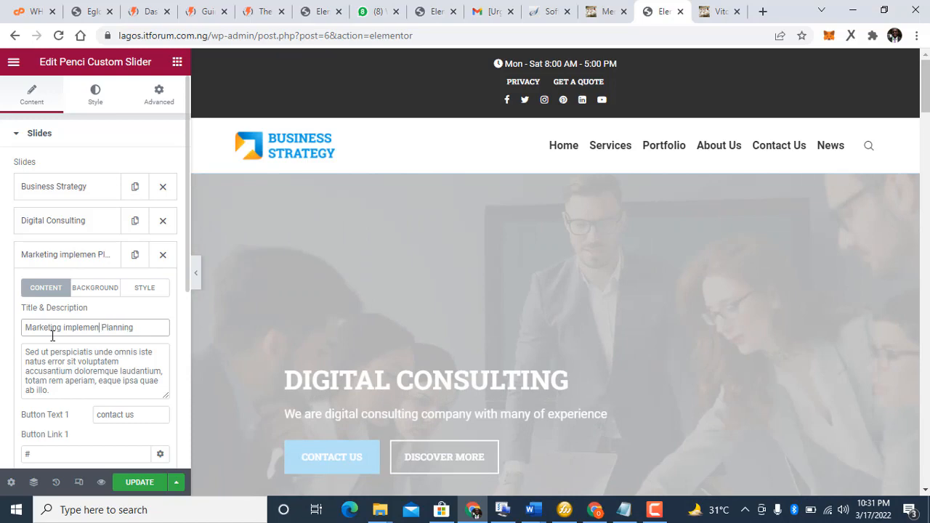
{"action": "type", "text": "at"}
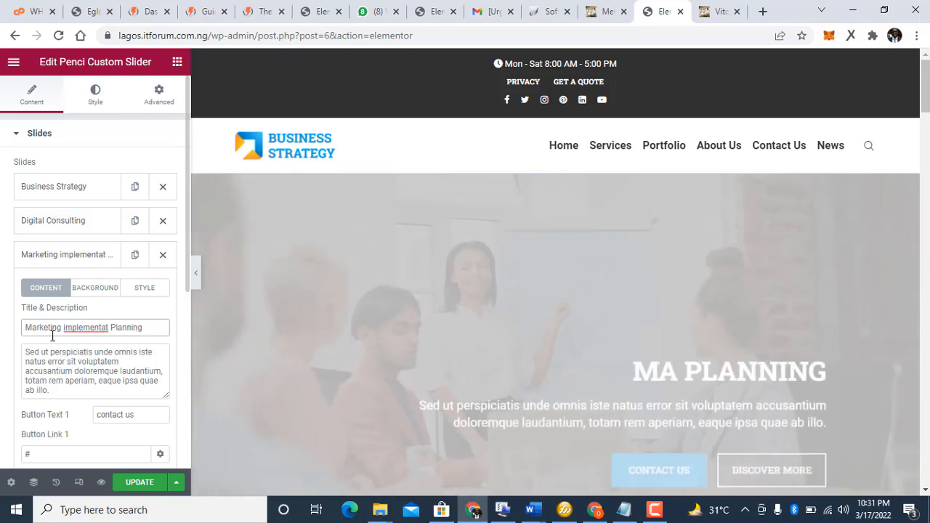
{"action": "type", "text": "ion"}
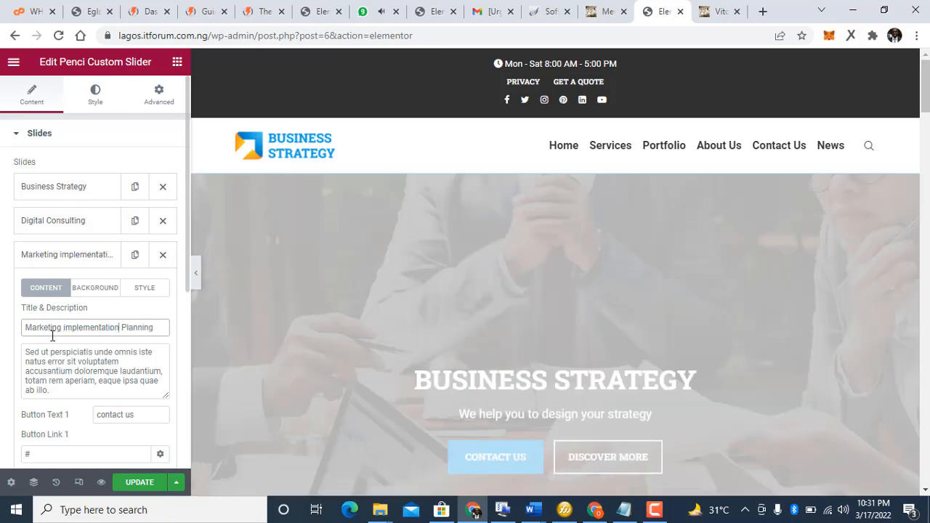
{"action": "key", "text": "Delete"}
{"action": "key", "text": "Delete"}
{"action": "key", "text": "Delete"}
{"action": "key", "text": "Delete"}
{"action": "key", "text": "Delete"}
{"action": "key", "text": "Delete"}
{"action": "key", "text": "Delete"}
{"action": "key", "text": "Delete"}
{"action": "key", "text": "Delete"}
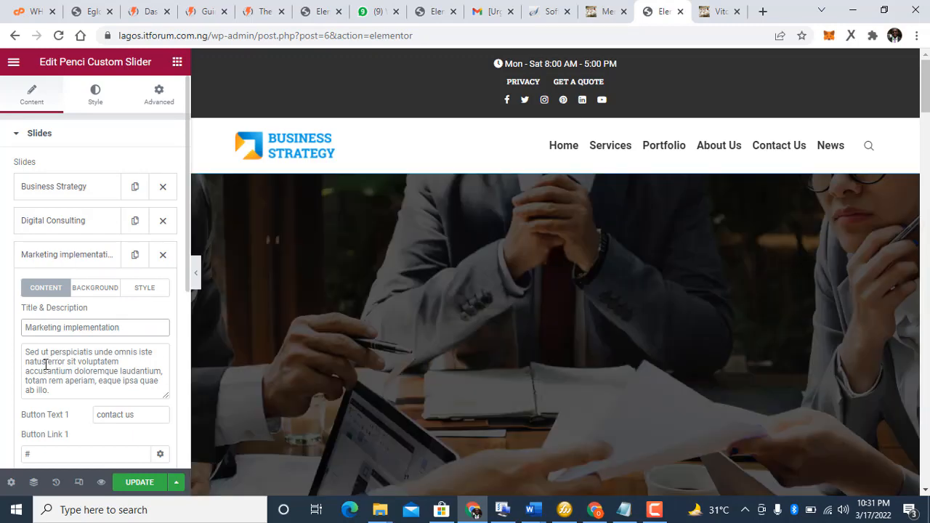
{"action": "left_click", "coordinate": [45, 364]}
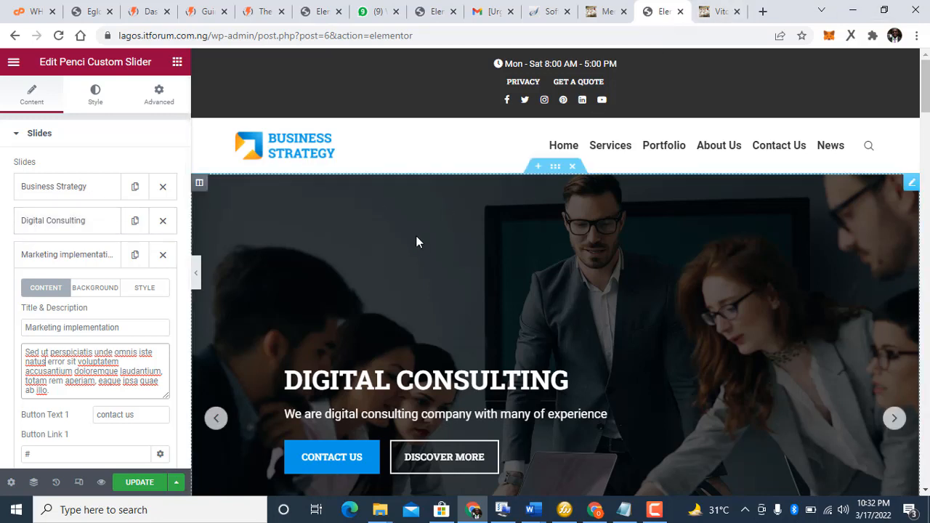
{"action": "left_click", "coordinate": [22, 263]}
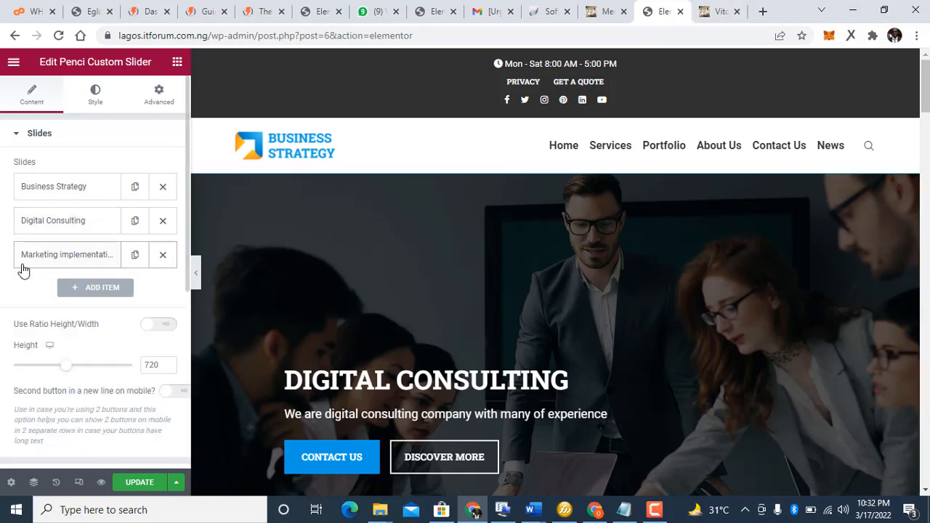
Step: Inspect the Business Strategy slide's content fields, background settings and custom style options
{"action": "left_click", "coordinate": [23, 264]}
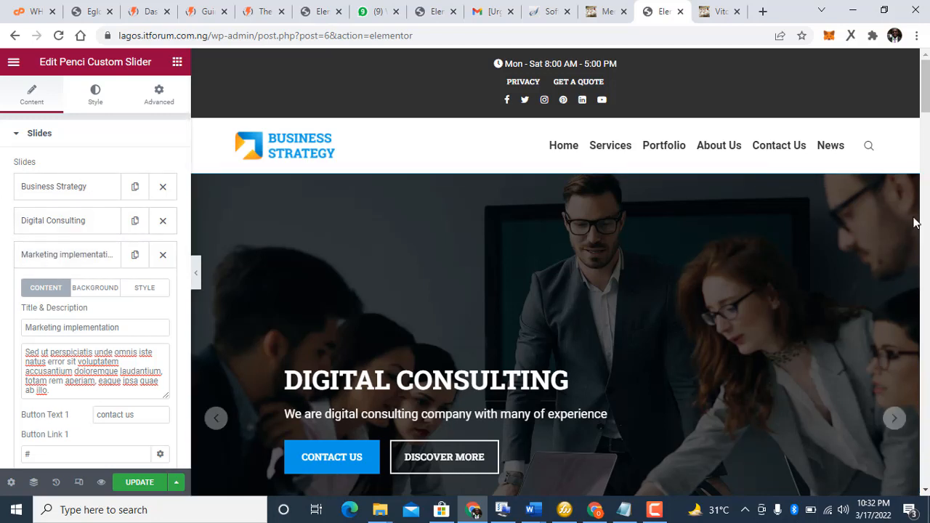
{"action": "left_click", "coordinate": [74, 182]}
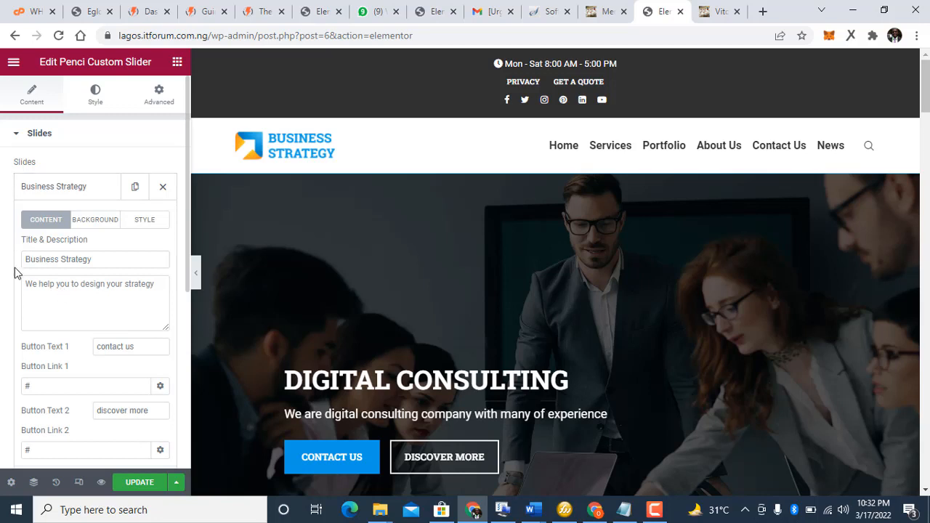
{"action": "scroll", "coordinate": [15, 272], "scroll_direction": "down", "scroll_amount": 3}
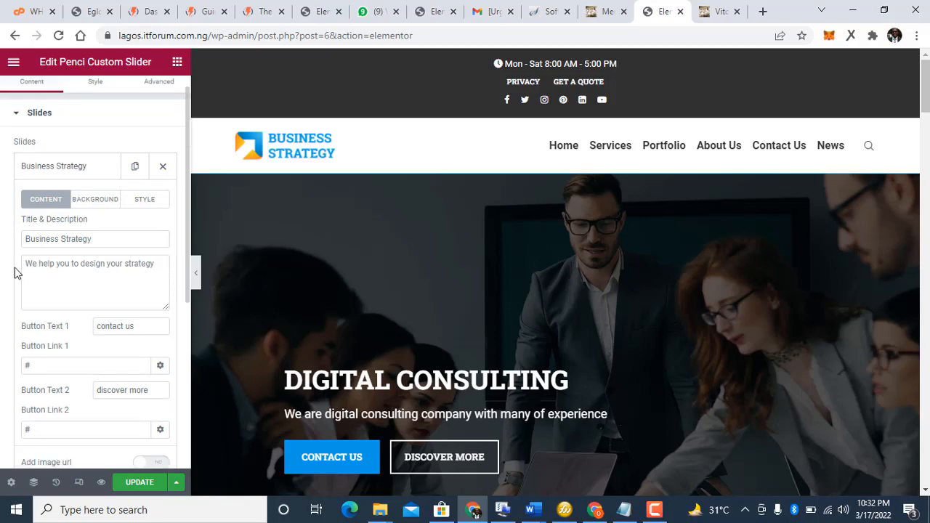
{"action": "scroll", "coordinate": [15, 272], "scroll_direction": "up", "scroll_amount": 3}
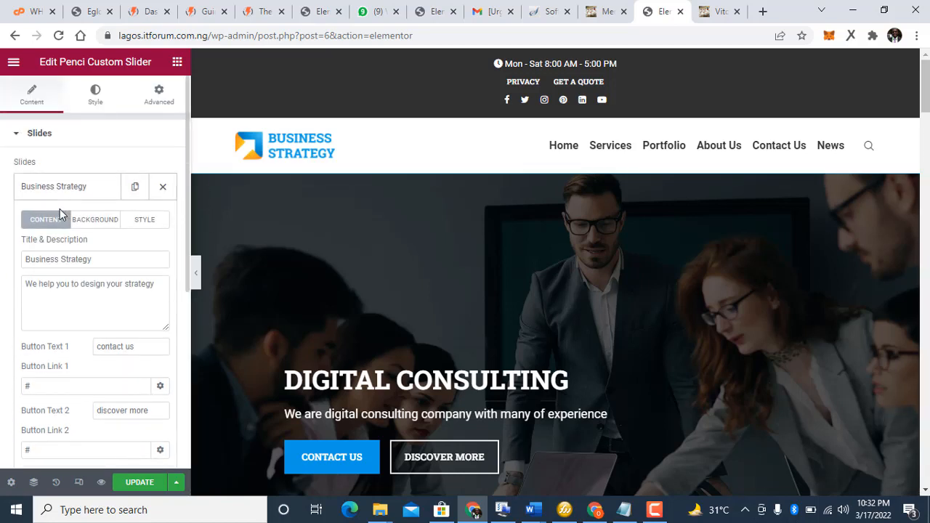
{"action": "left_click", "coordinate": [81, 220]}
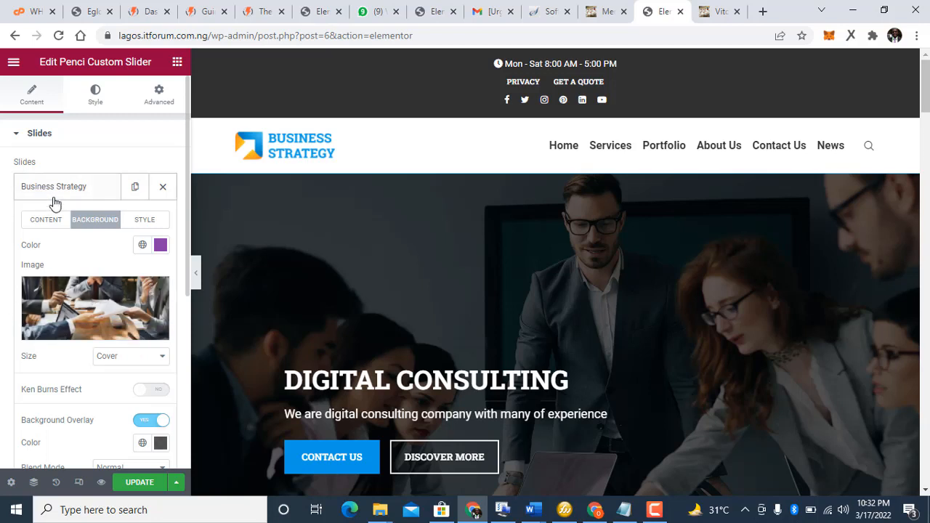
{"action": "left_click", "coordinate": [141, 226]}
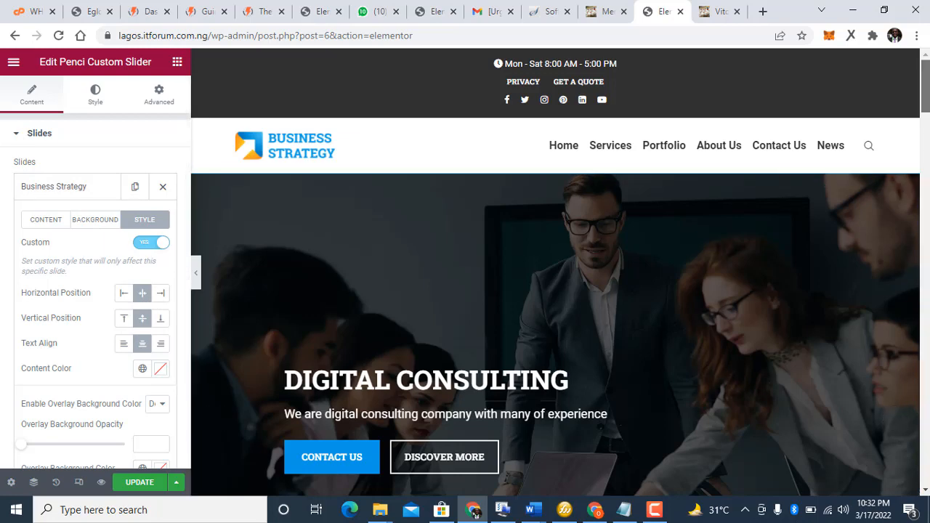
{"action": "scroll", "coordinate": [779, 208], "scroll_direction": "down", "scroll_amount": 4}
{"action": "scroll", "coordinate": [560, 291], "scroll_direction": "down", "scroll_amount": 3}
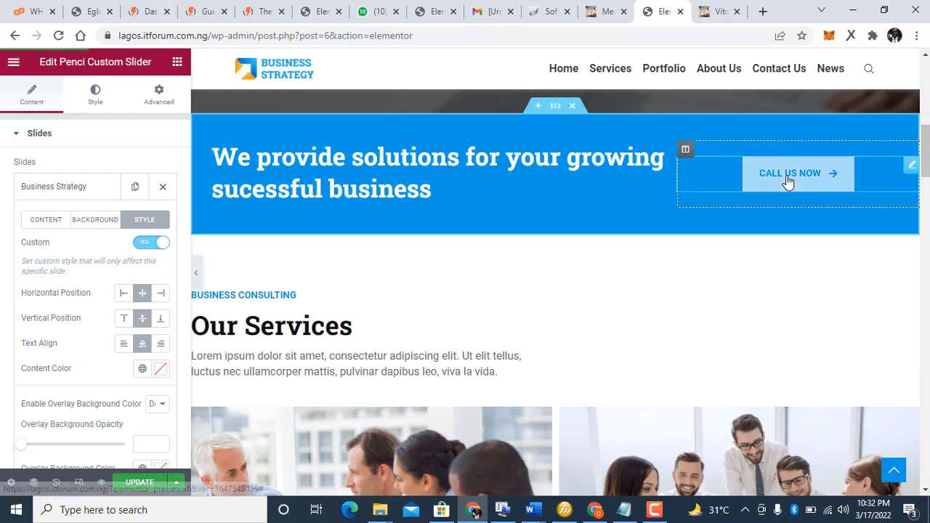
Step: Change the call-to-action button label from CALL US NOW to 'Request a quote'
{"action": "left_click", "coordinate": [915, 167]}
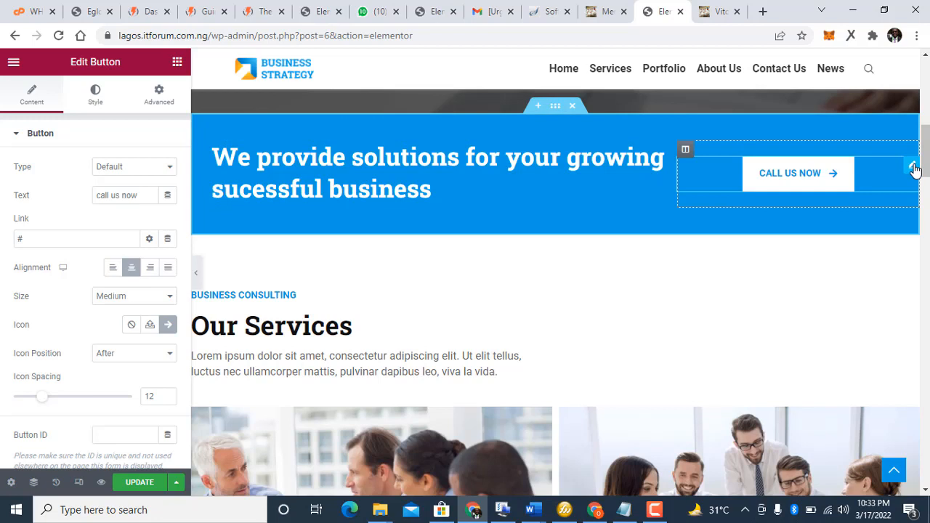
{"action": "left_click", "coordinate": [71, 239]}
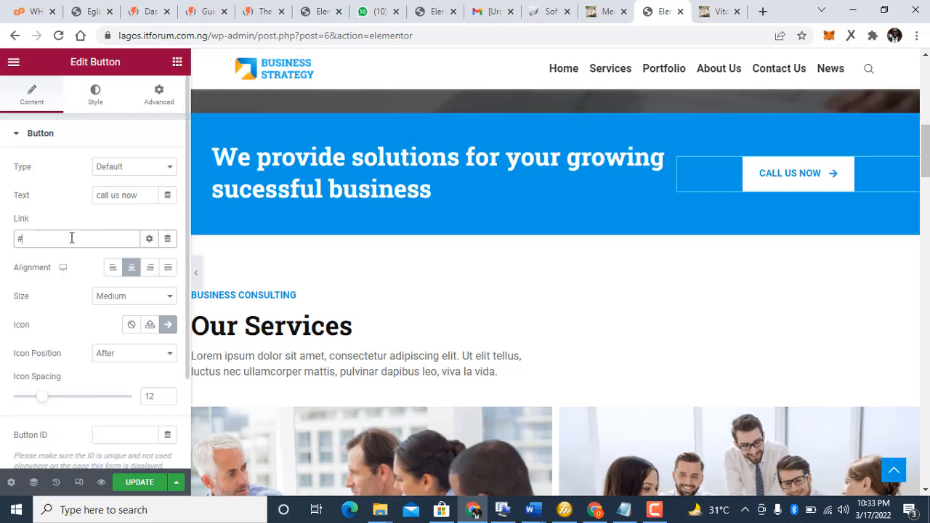
{"action": "left_click", "coordinate": [146, 195]}
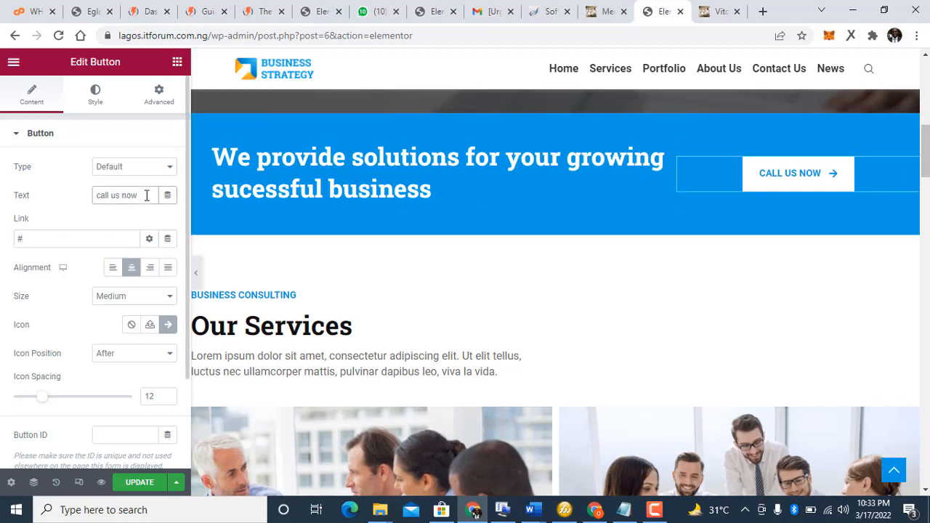
{"action": "key", "text": "BackSpace"}
{"action": "key", "text": "BackSpace"}
{"action": "key", "text": "BackSpace"}
{"action": "key", "text": "BackSpace"}
{"action": "key", "text": "BackSpace"}
{"action": "key", "text": "BackSpace"}
{"action": "key", "text": "BackSpace"}
{"action": "key", "text": "BackSpace"}
{"action": "key", "text": "BackSpace"}
{"action": "key", "text": "BackSpace"}
{"action": "key", "text": "BackSpace"}
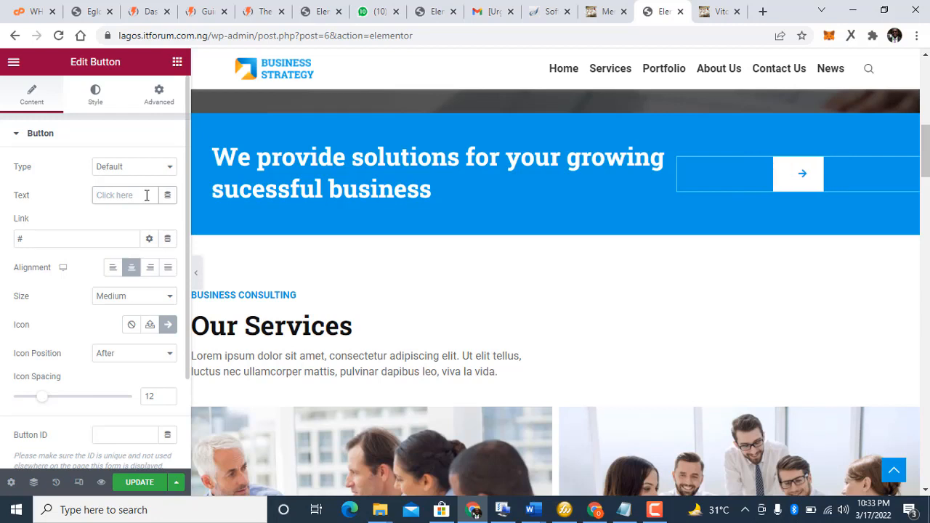
{"action": "type", "text": "G"}
{"action": "key", "text": "BackSpace"}
{"action": "type", "text": "Req"}
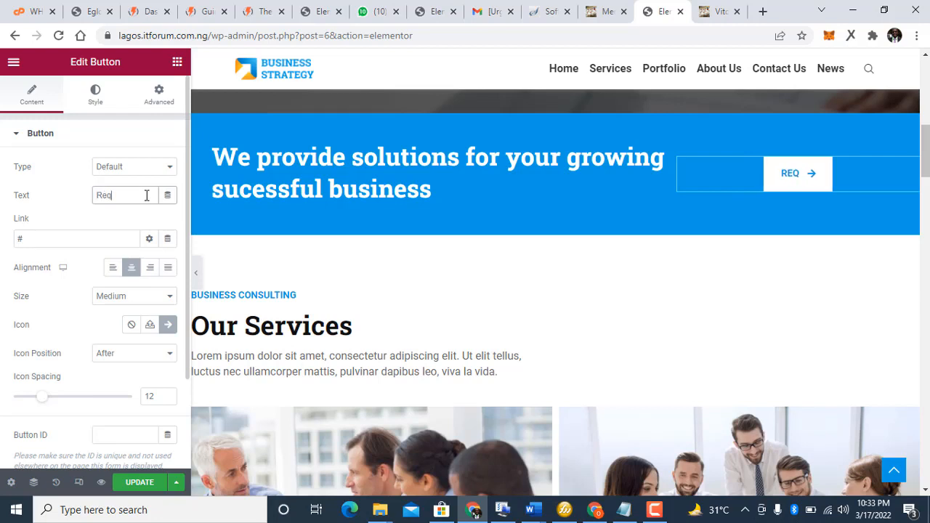
{"action": "type", "text": "uest"}
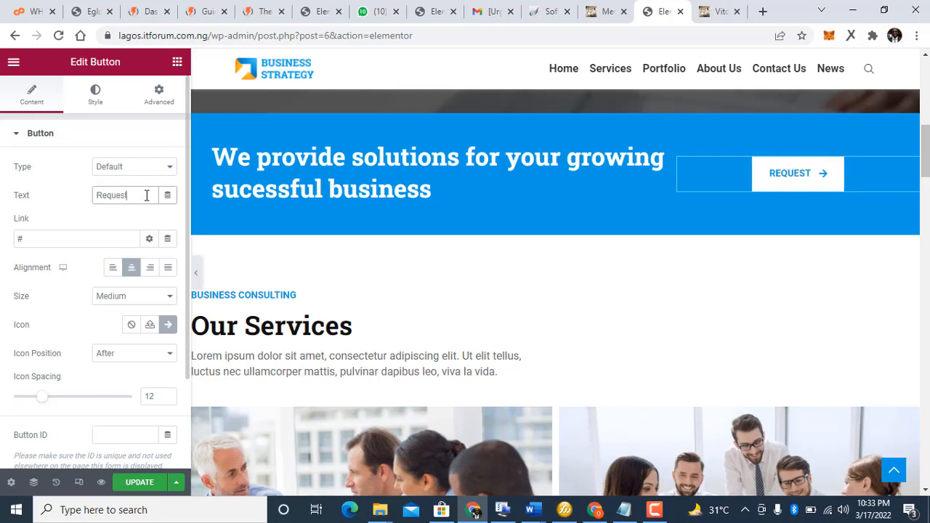
{"action": "type", "text": " a q"}
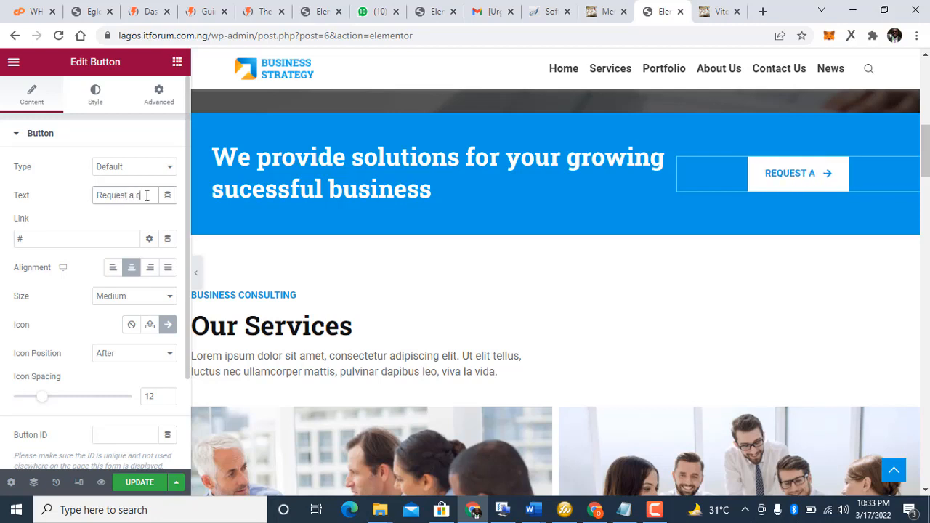
{"action": "type", "text": "uotr"}
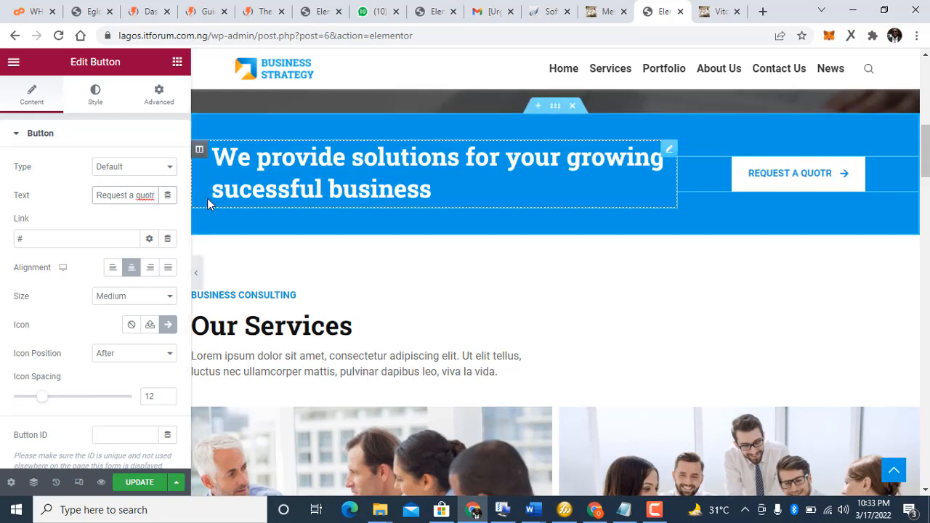
{"action": "key", "text": "BackSpace"}
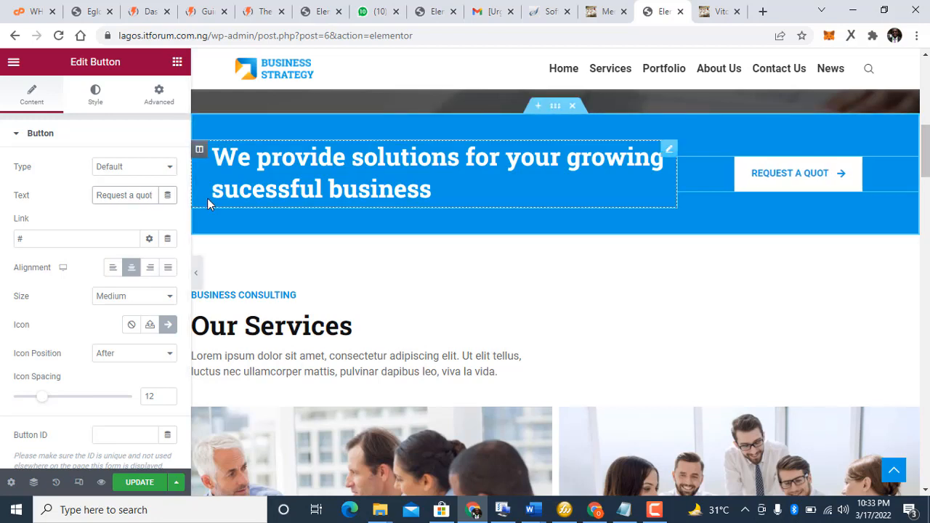
{"action": "type", "text": "e"}
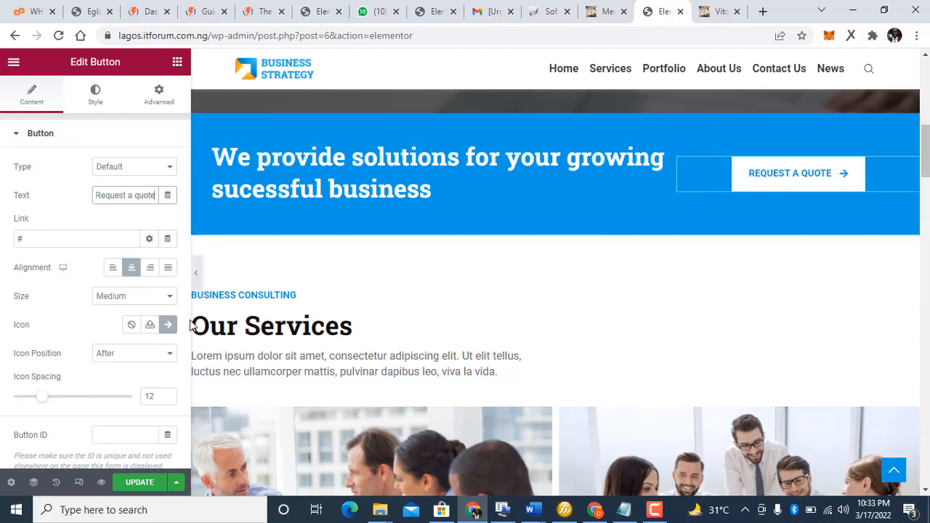
{"action": "left_click", "coordinate": [276, 357]}
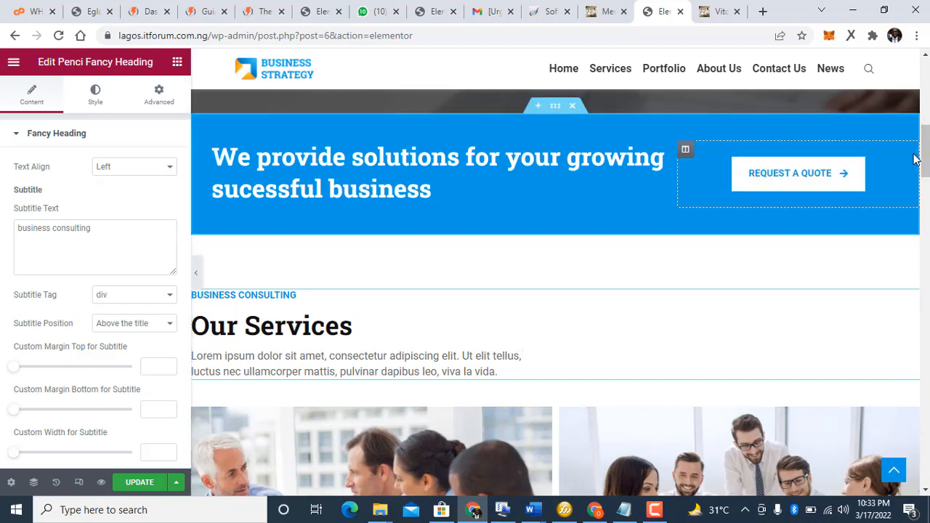
{"action": "left_click_drag", "start_coordinate": [925, 144], "coordinate": [925, 164]}
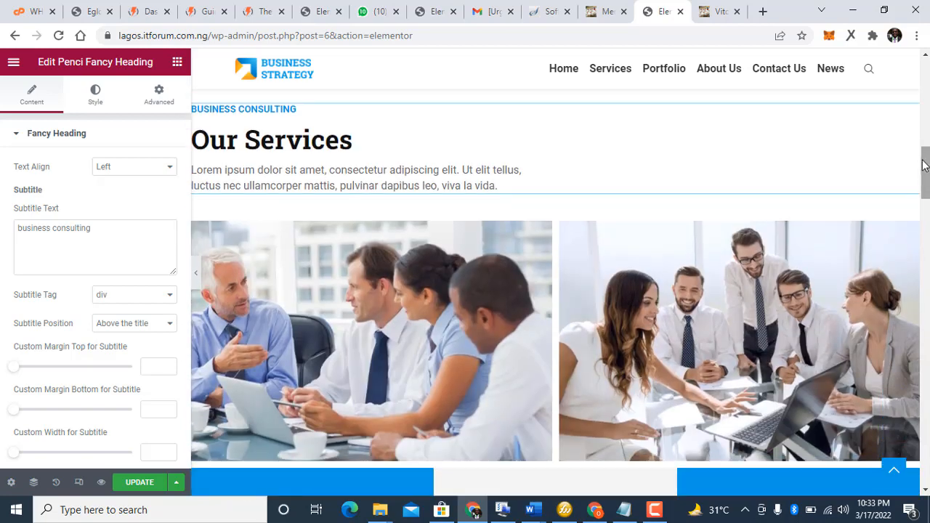
{"action": "left_click_drag", "start_coordinate": [438, 166], "coordinate": [641, 141]}
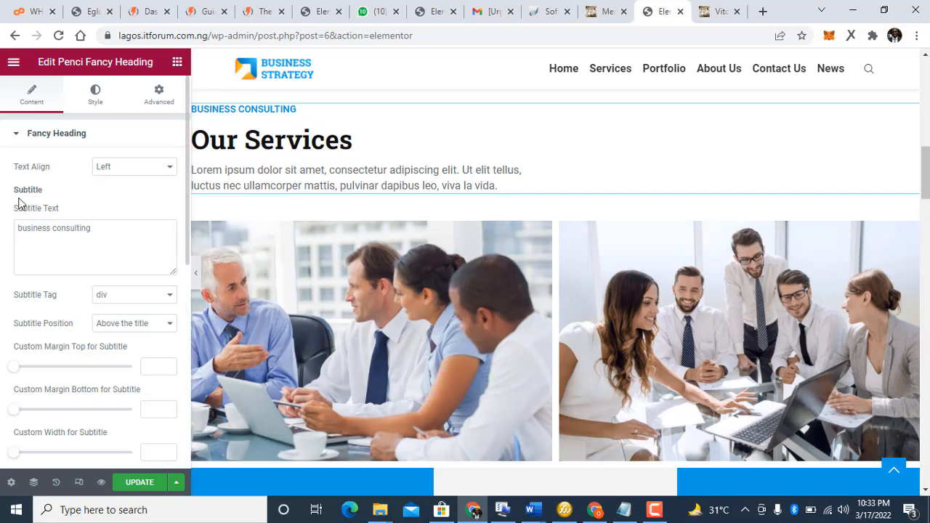
{"action": "scroll", "coordinate": [23, 207], "scroll_direction": "down", "scroll_amount": 3}
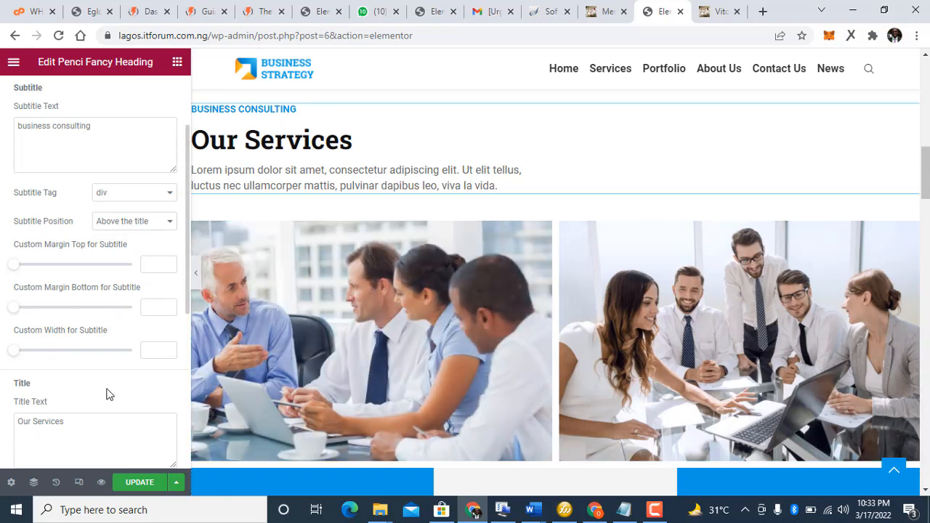
{"action": "scroll", "coordinate": [106, 394], "scroll_direction": "down", "scroll_amount": 4}
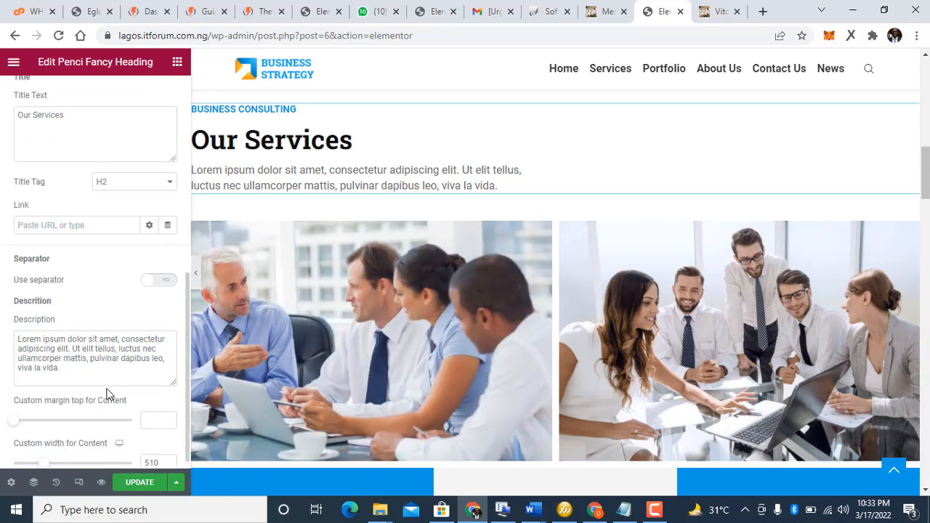
{"action": "scroll", "coordinate": [107, 394], "scroll_direction": "down", "scroll_amount": 1}
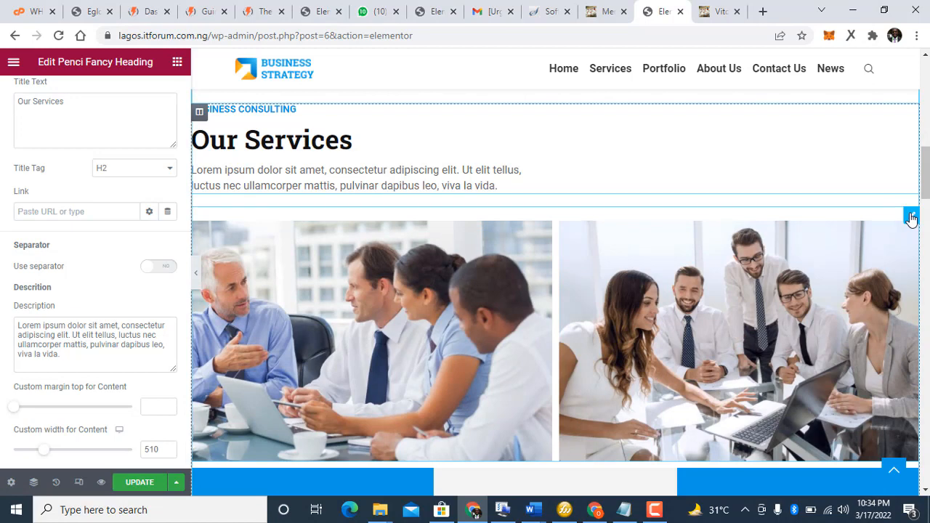
Step: Open the services image gallery's media library and close it without adding any images
{"action": "left_click", "coordinate": [912, 218]}
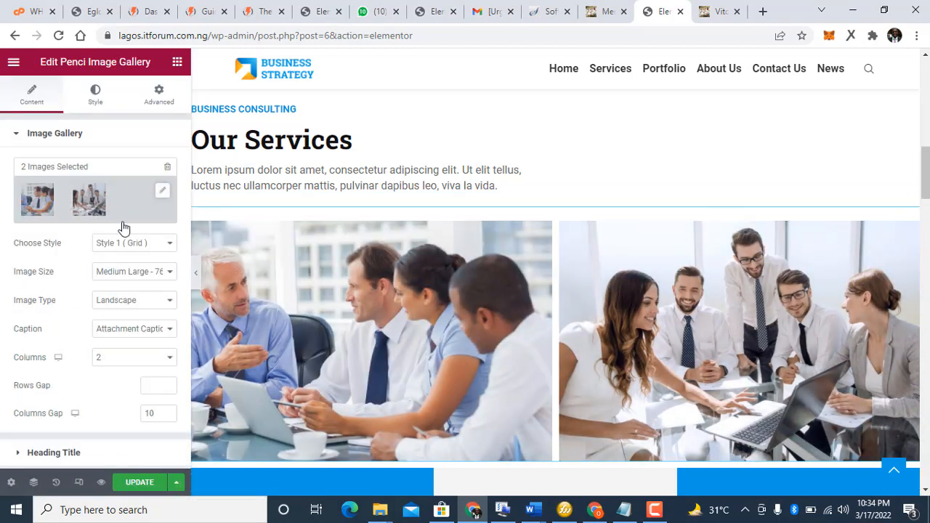
{"action": "left_click", "coordinate": [164, 193]}
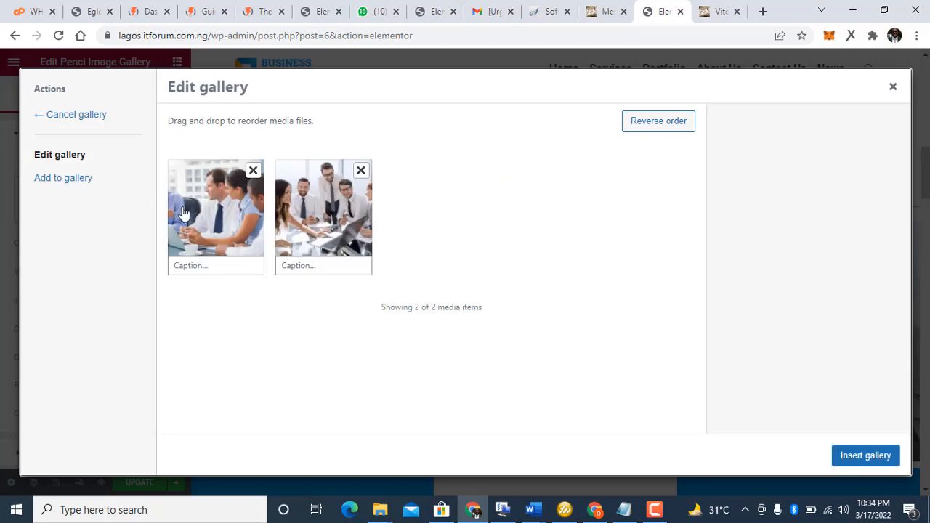
{"action": "left_click", "coordinate": [48, 188]}
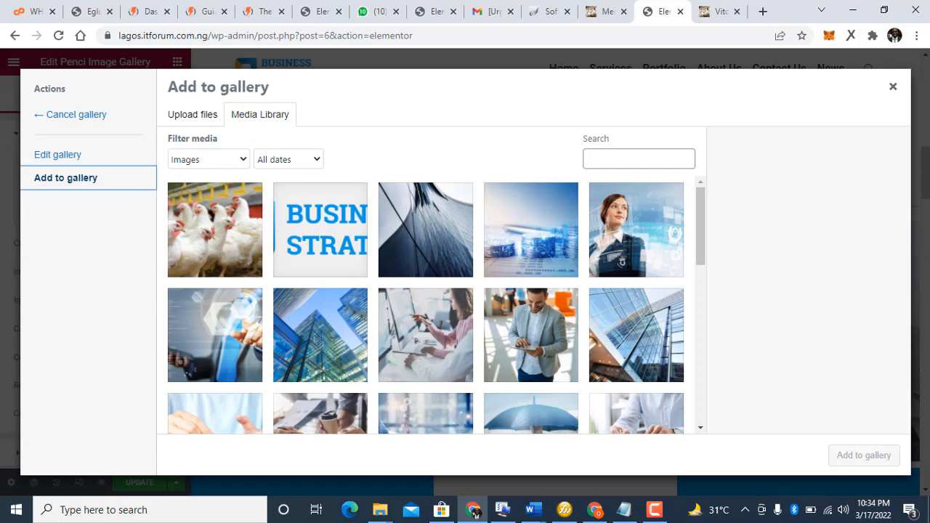
{"action": "left_click", "coordinate": [892, 91]}
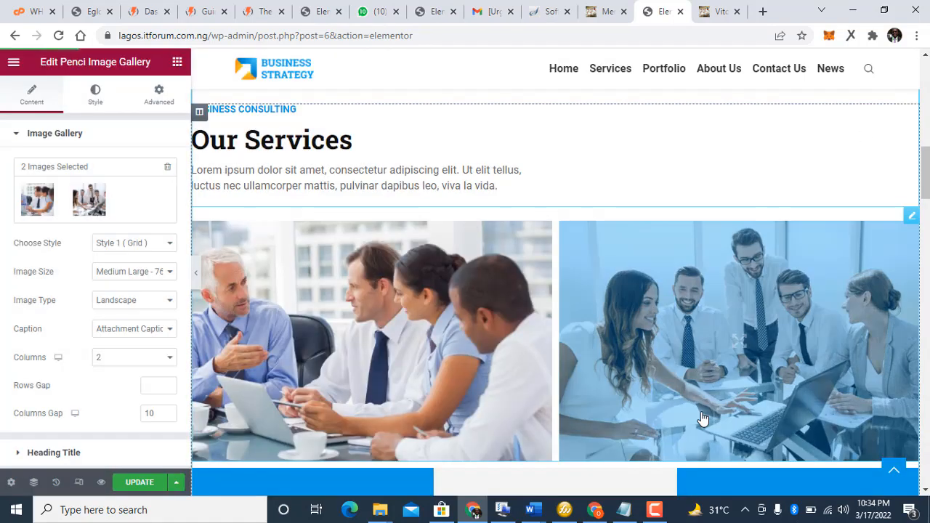
{"action": "left_click", "coordinate": [657, 508]}
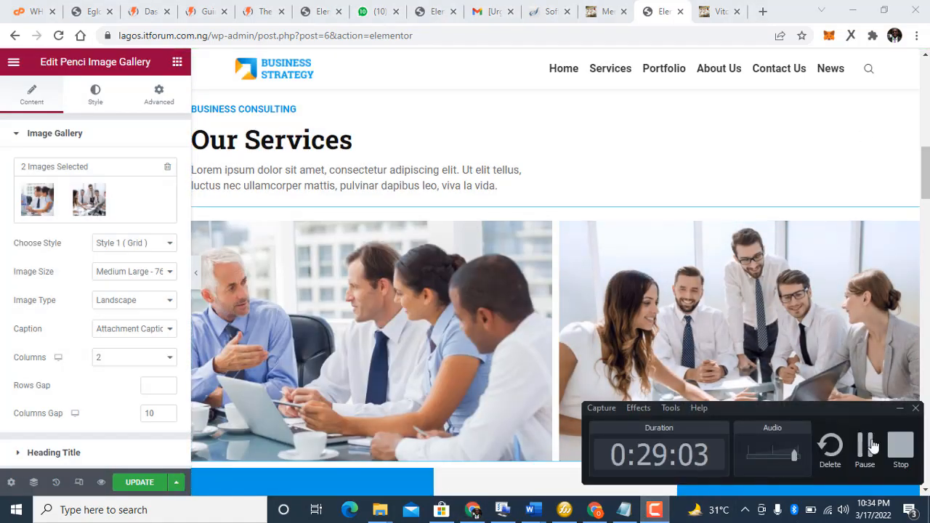